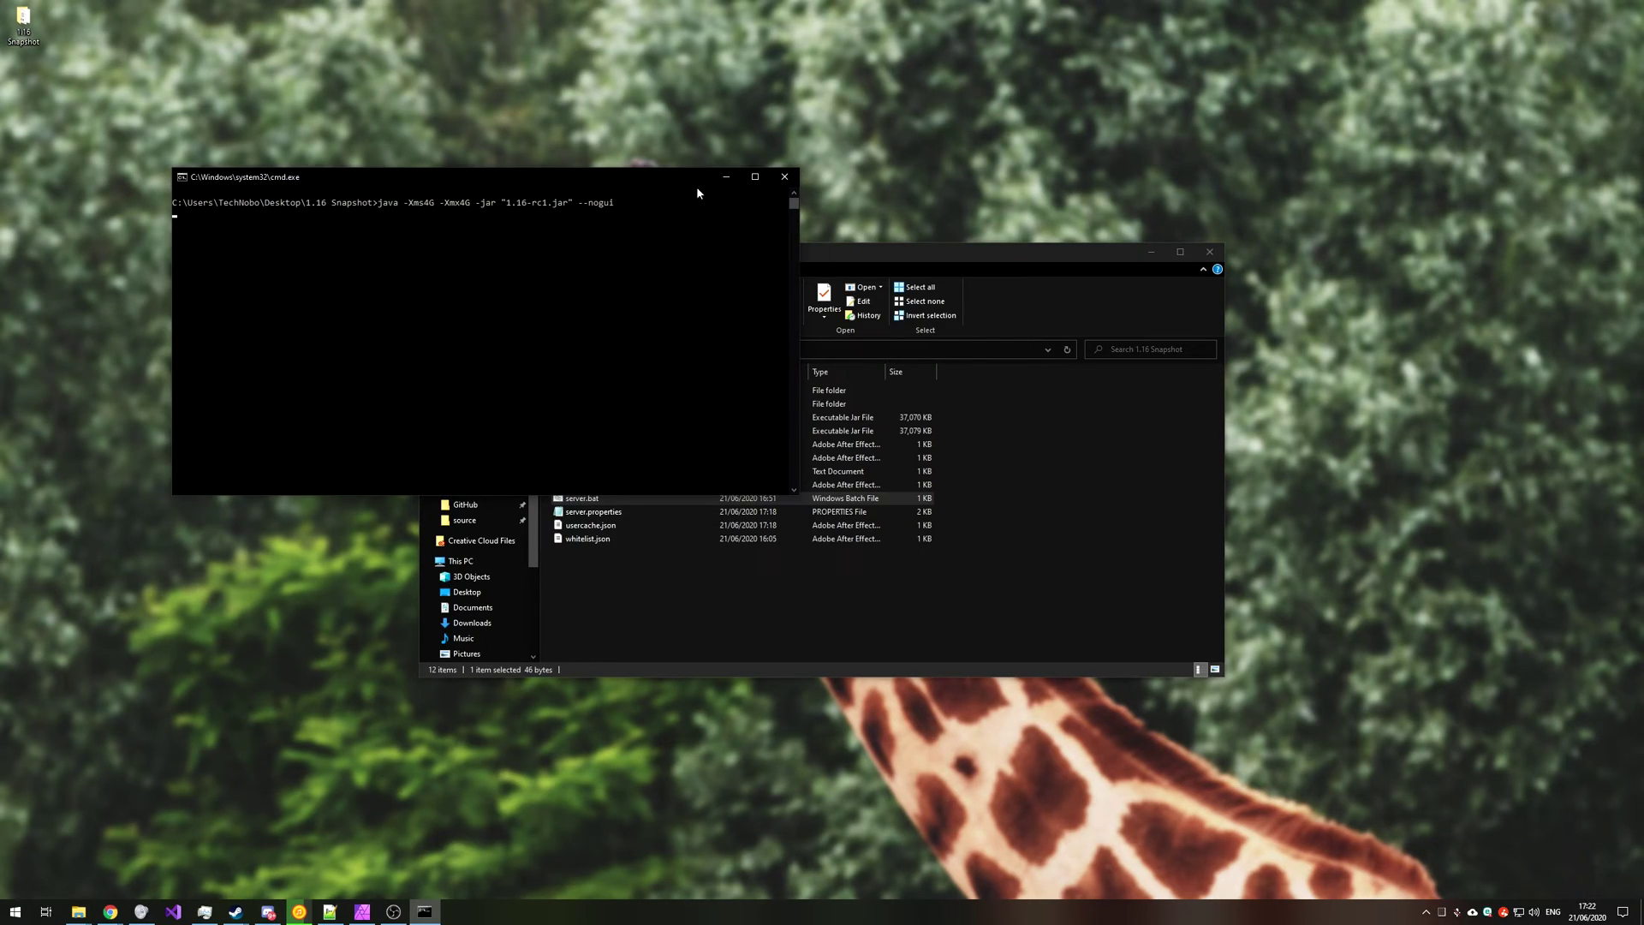
# Center the Minecraft server console, let it report Done, then minimize it to the taskbar
pyautogui.moveTo(696, 187); pyautogui.dragTo(1032, 319)
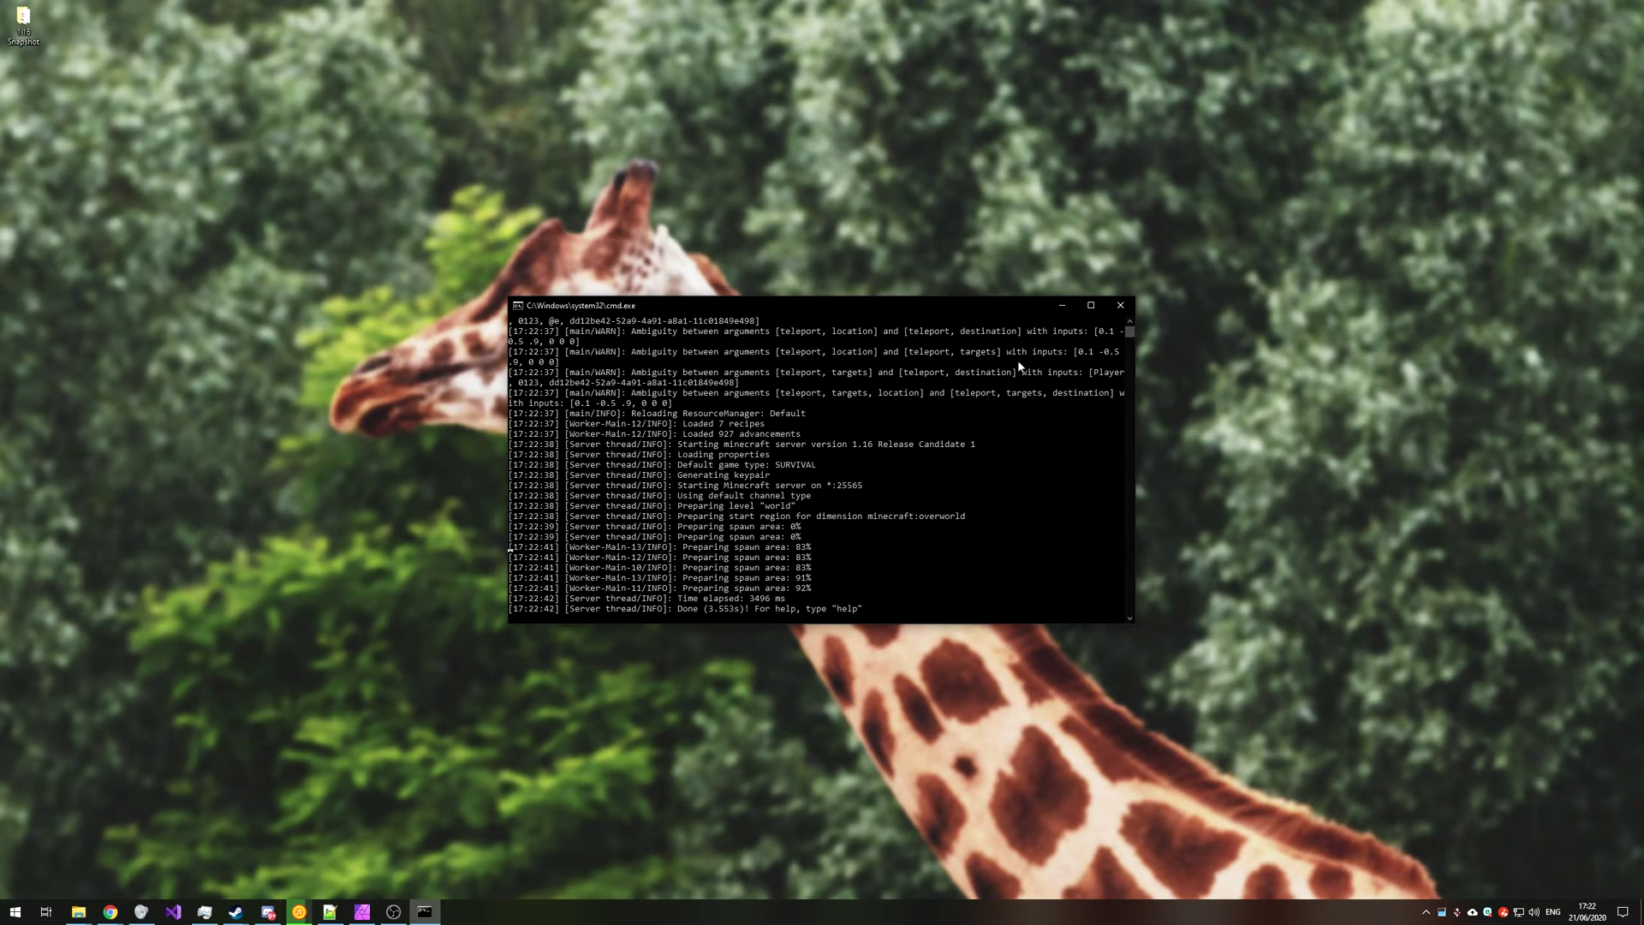
pyautogui.moveTo(1019, 306); pyautogui.dragTo(983, 308)
pyautogui.click(1027, 309)
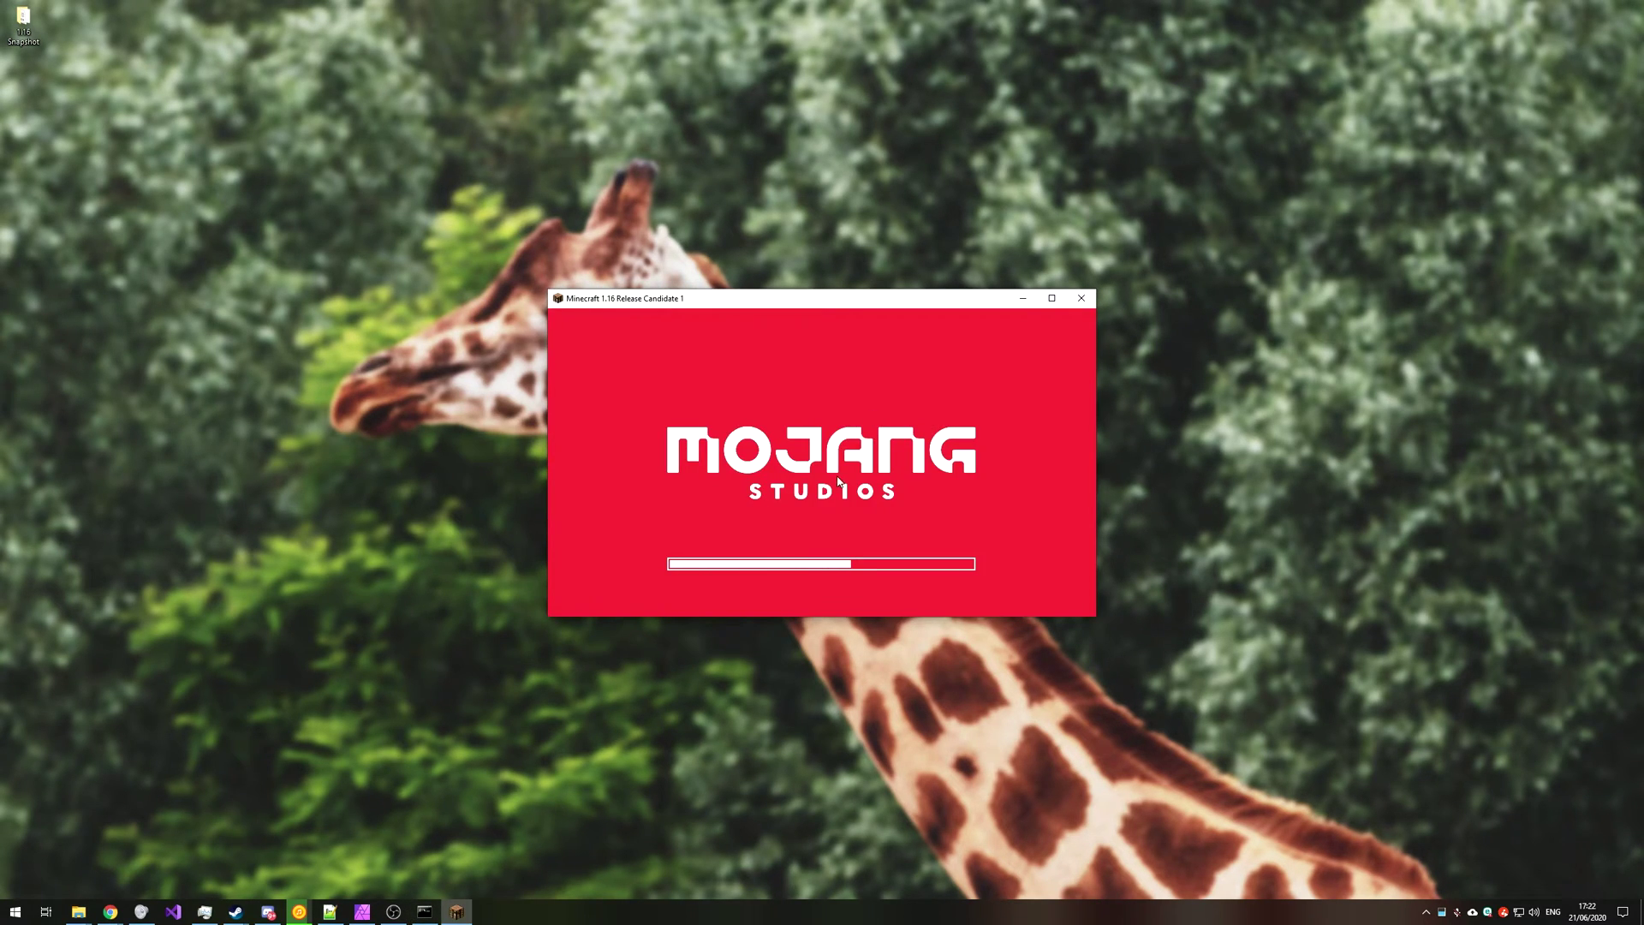
# In Multiplayer, confirm the Local server's address is 127.0.0.1 without changing it
pyautogui.click(839, 489)
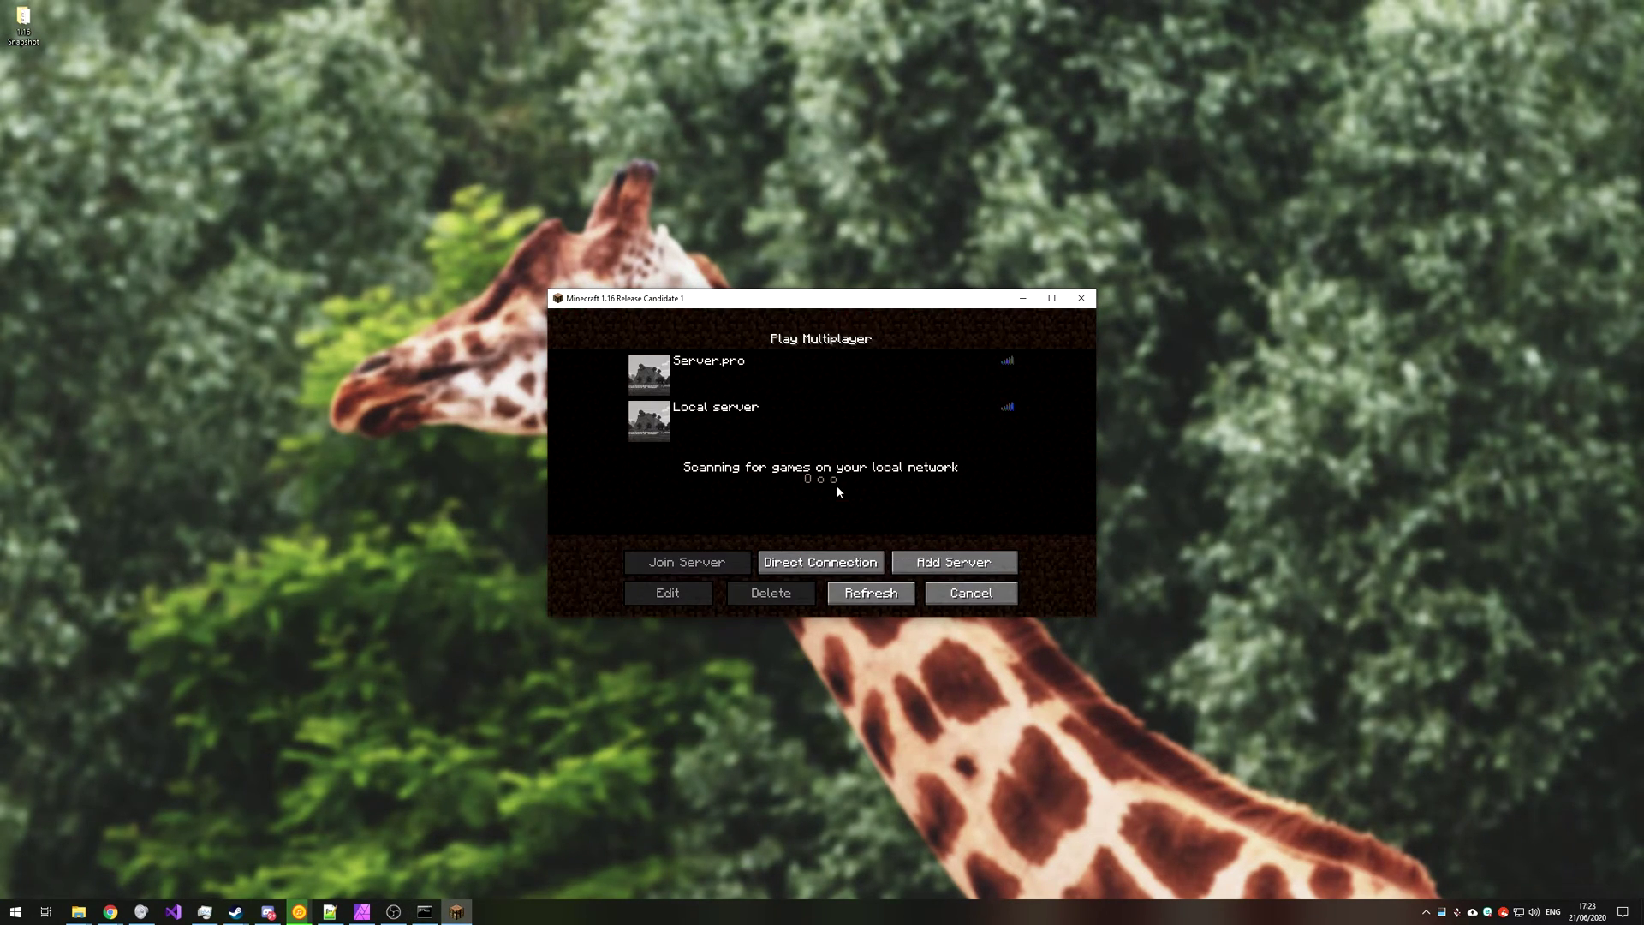
pyautogui.click(907, 433)
pyautogui.click(668, 592)
pyautogui.doubleClick(758, 467)
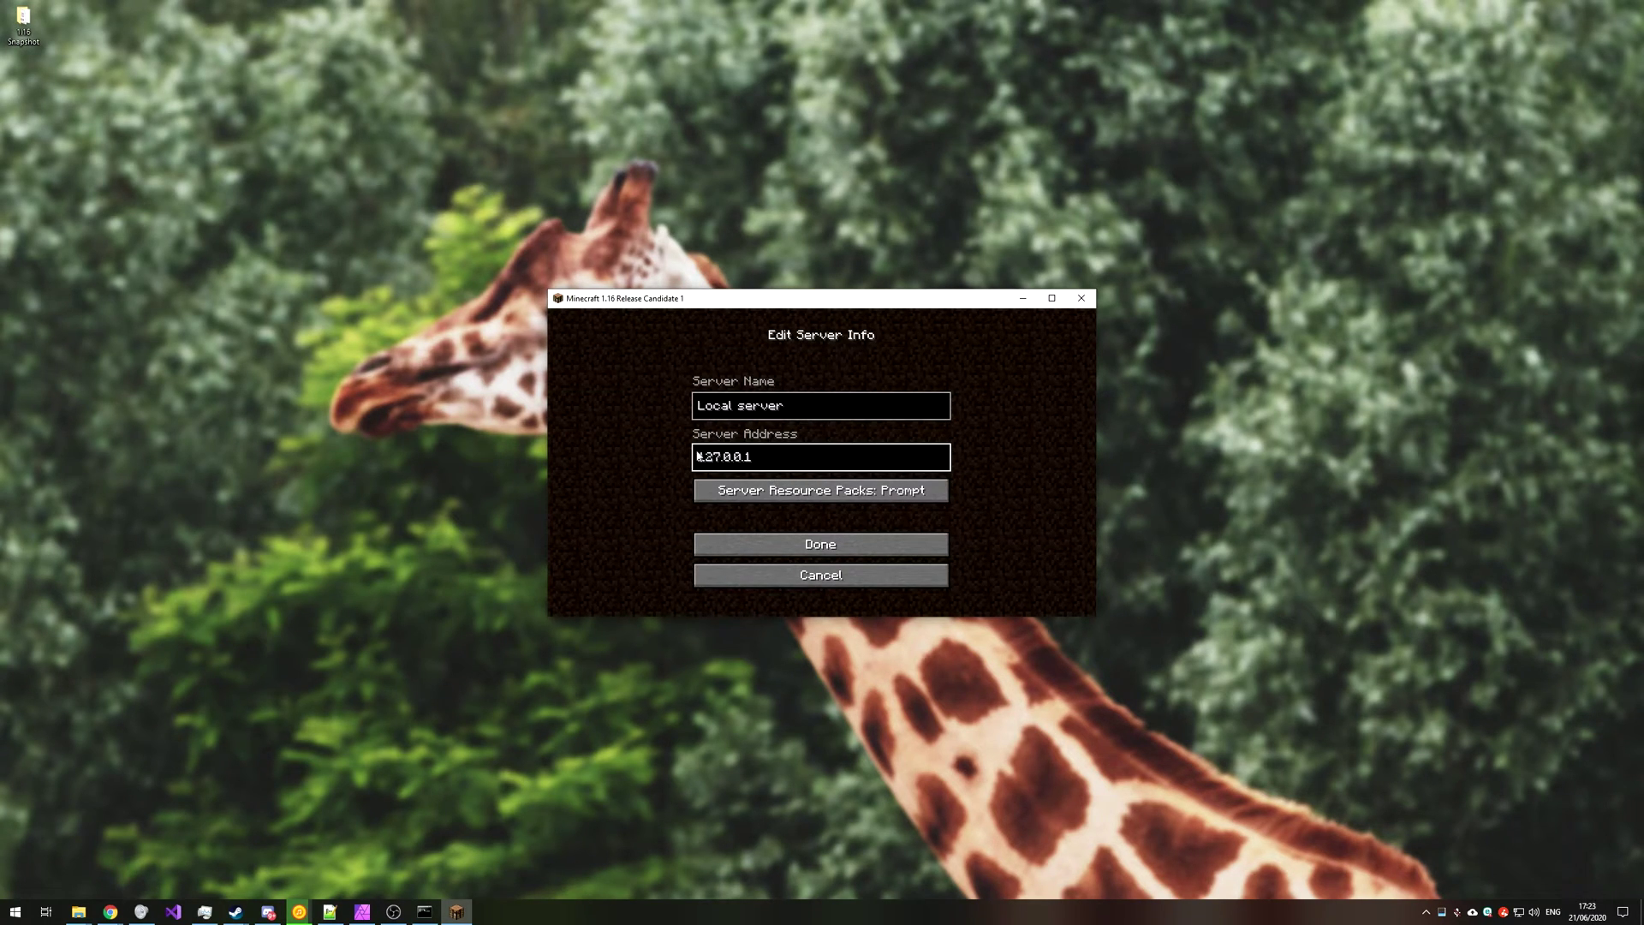
pyautogui.click(820, 574)
# Join the Local server, disconnect from the pause menu, and close Minecraft
pyautogui.doubleClick(841, 428)
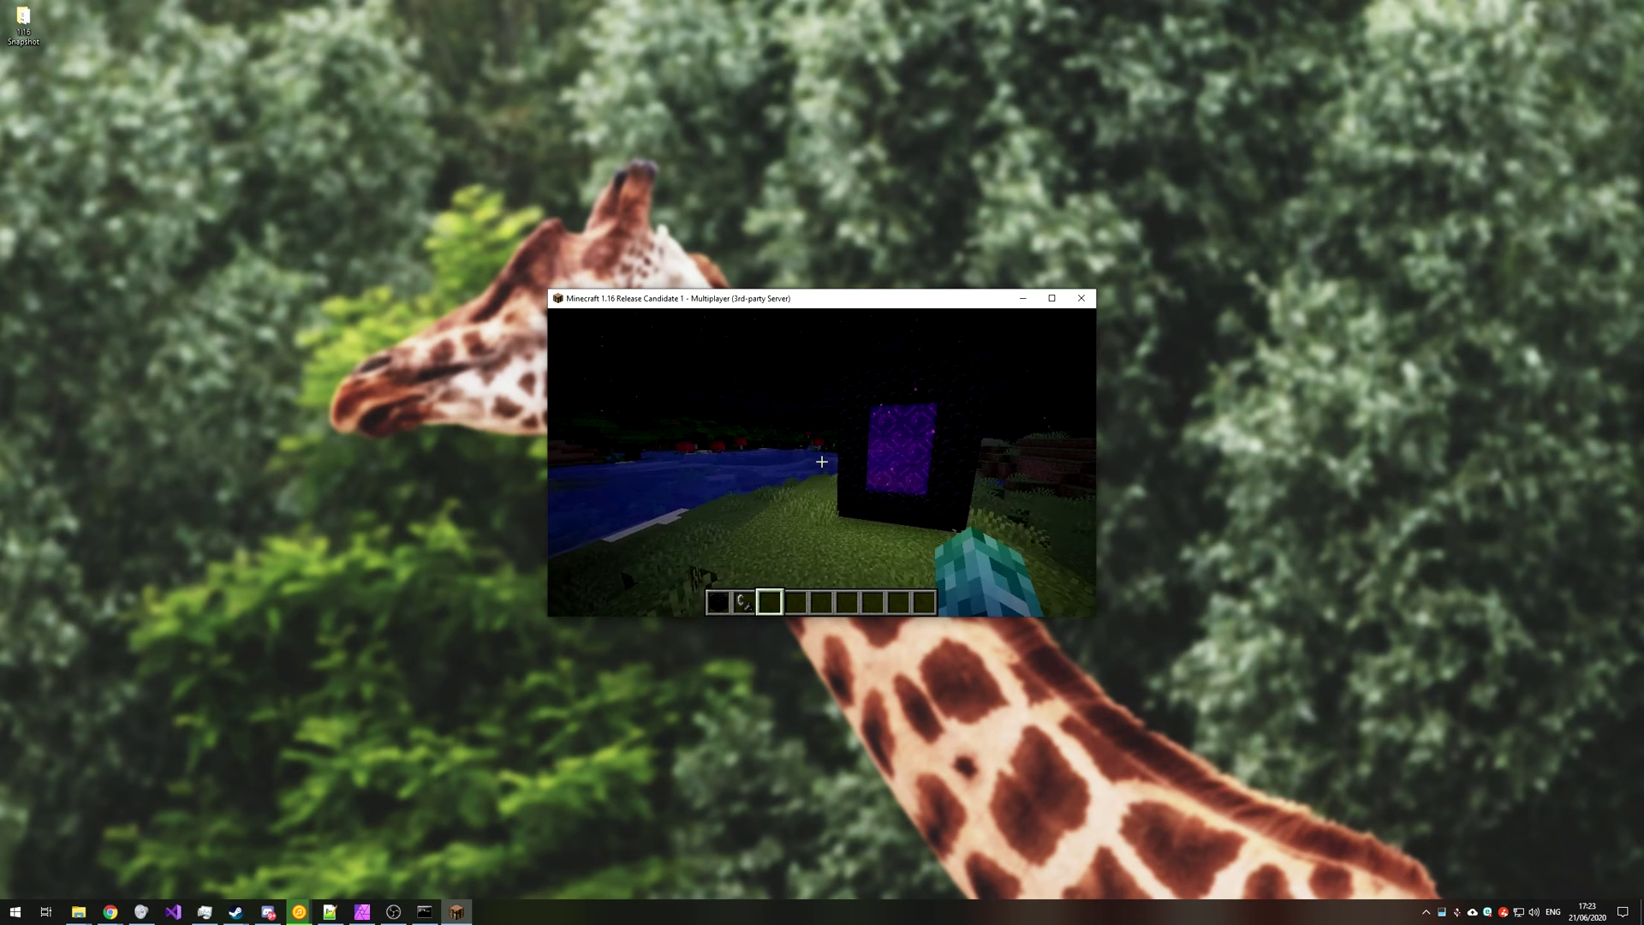
pyautogui.press('Escape')
pyautogui.click(907, 529)
pyautogui.click(1070, 298)
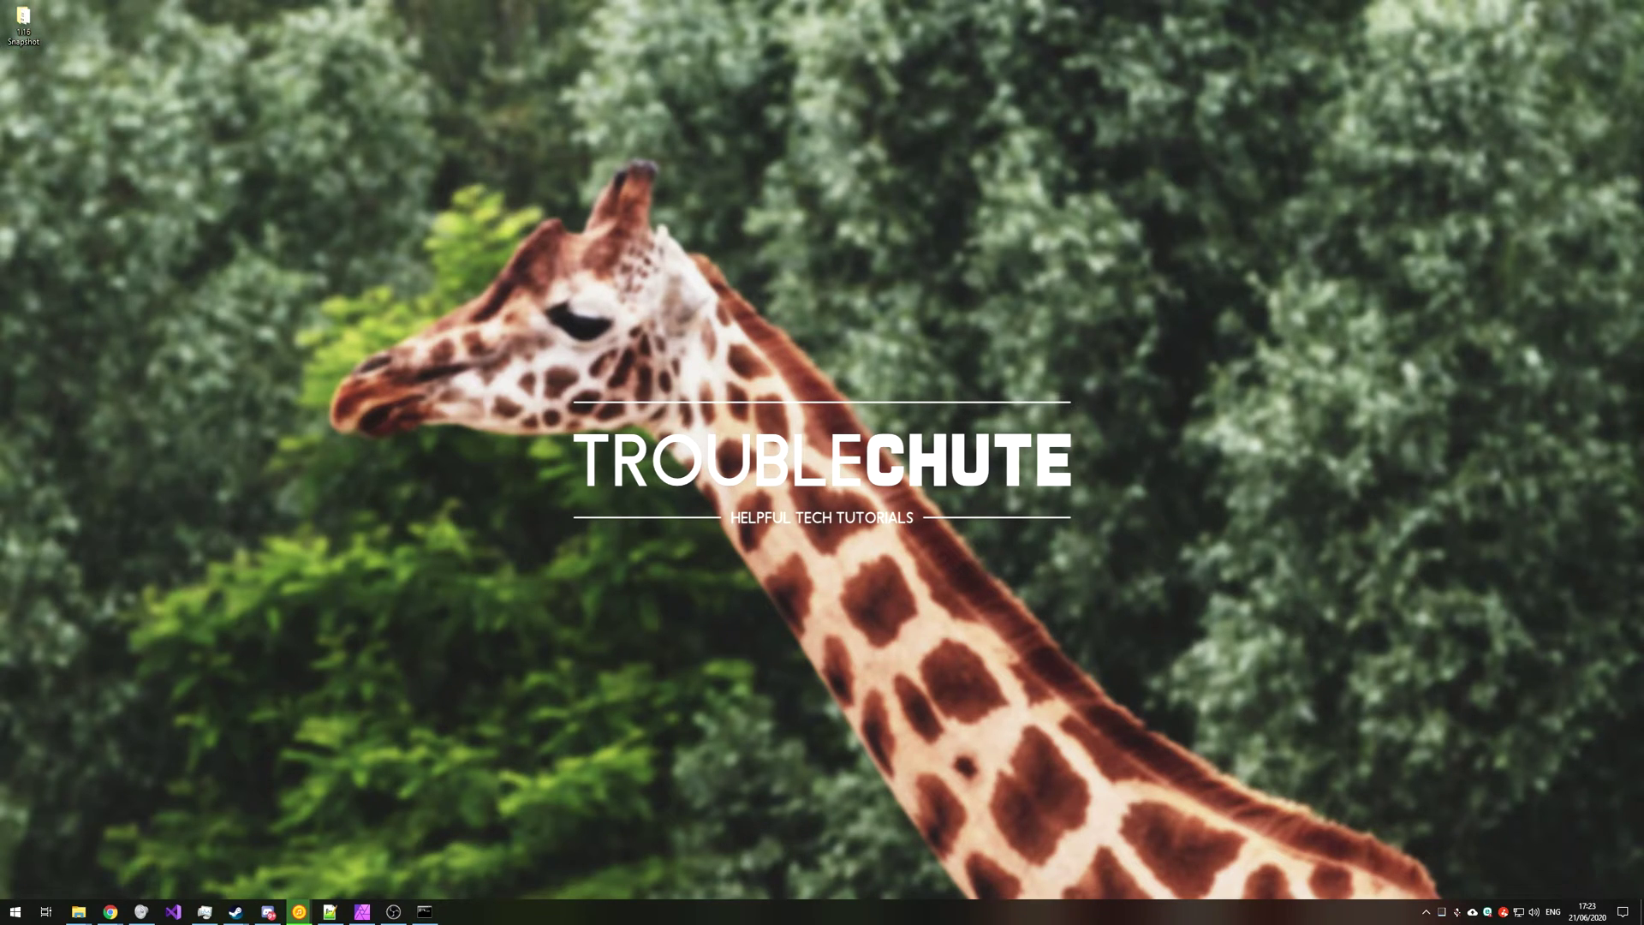
# Search Google for 'what is my ip'
pyautogui.click(920, 439)
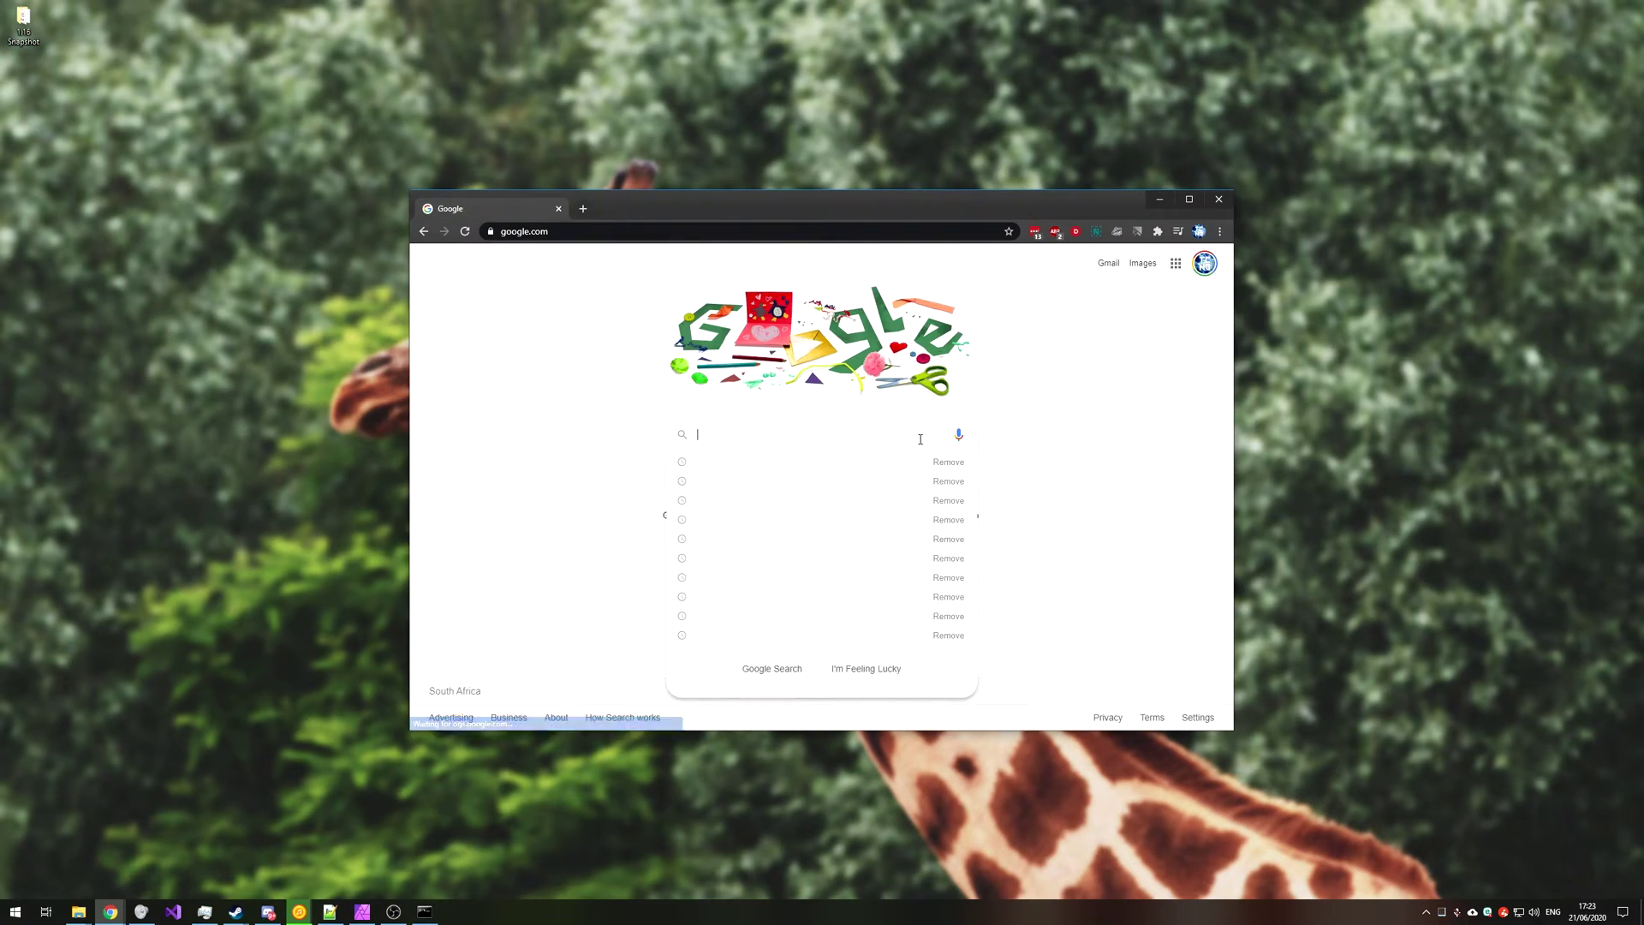
pyautogui.write('what is my ip')
pyautogui.press('Return')
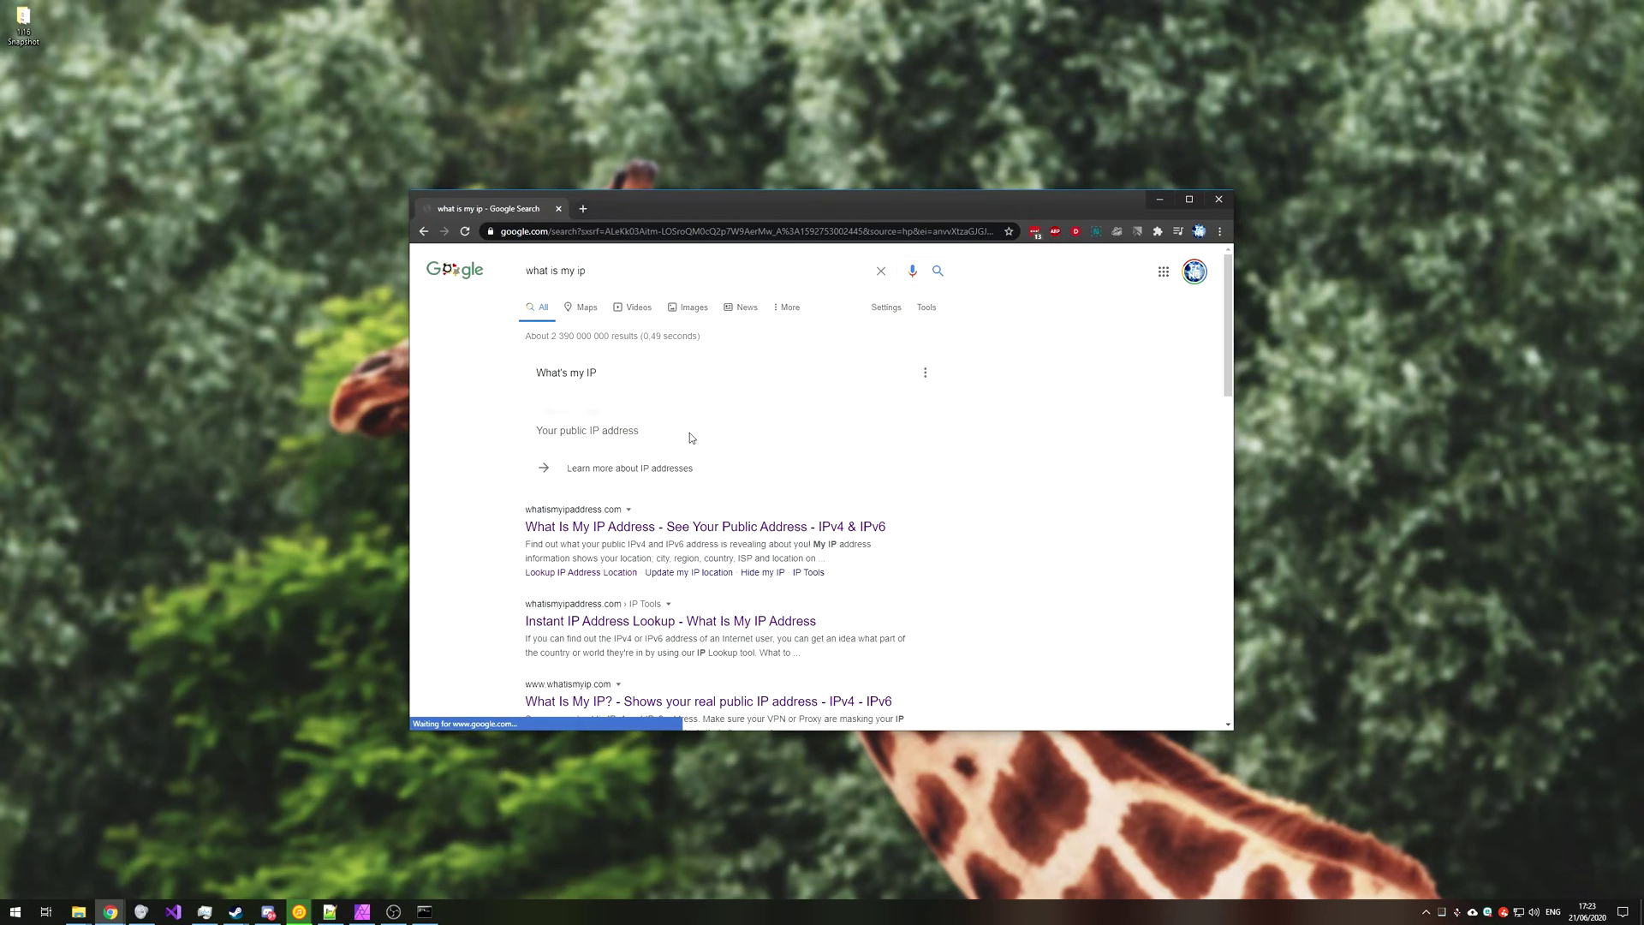
# Highlight the public IP address in the results, then clear the selections
pyautogui.moveTo(625, 411); pyautogui.dragTo(524, 440)
pyautogui.click(440, 495)
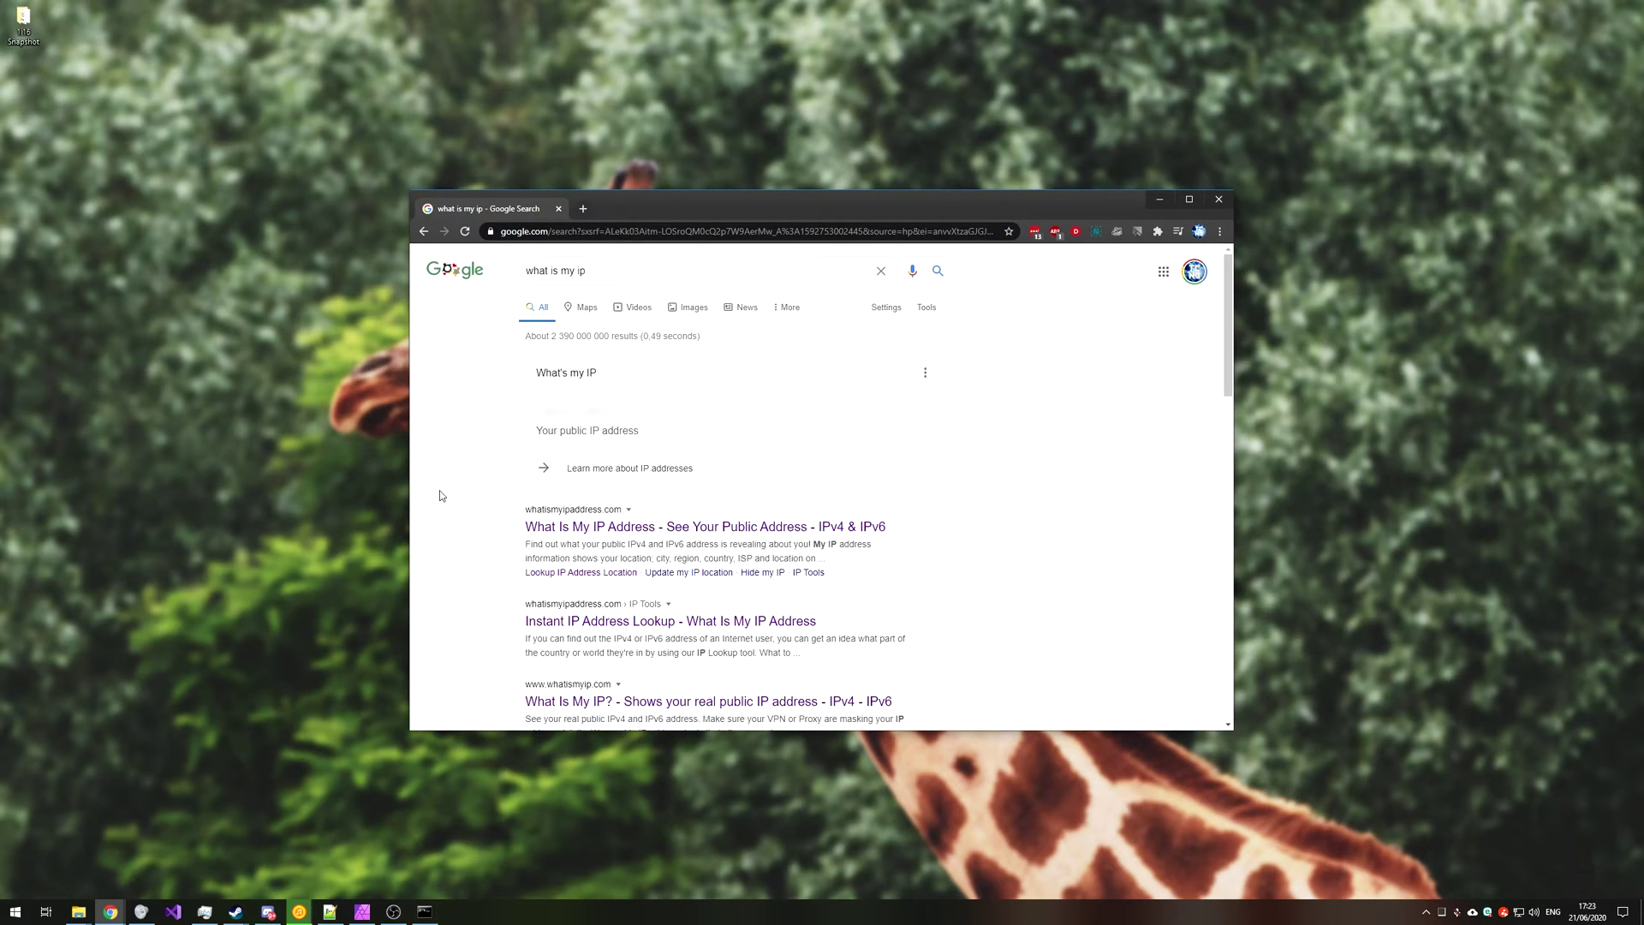
pyautogui.doubleClick(580, 412)
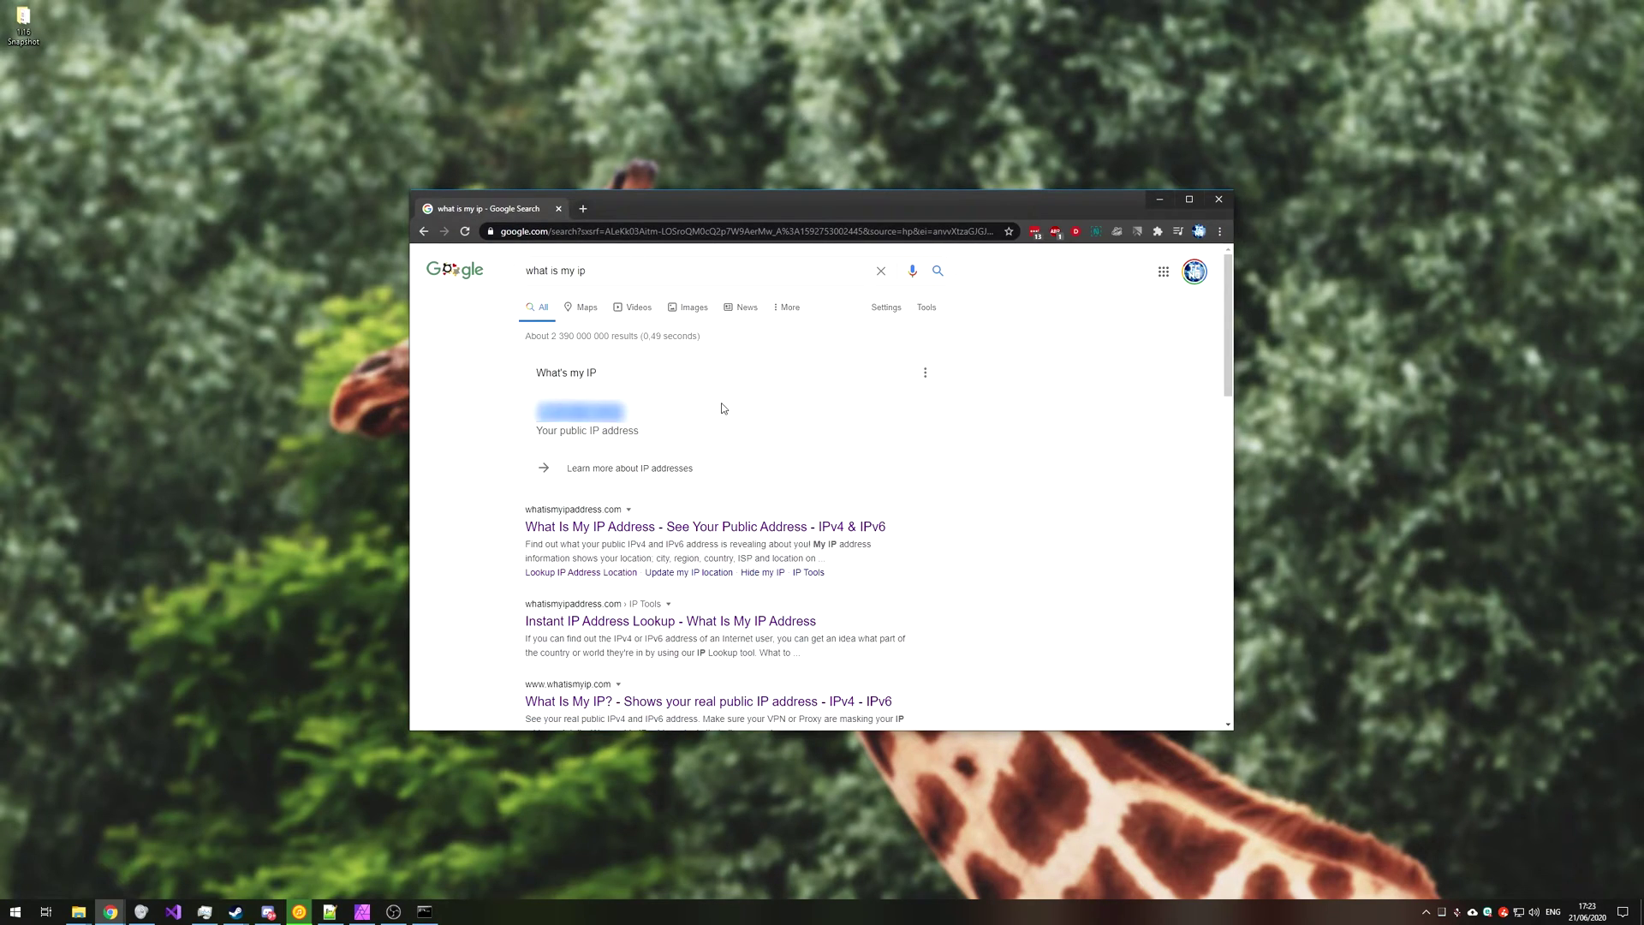
pyautogui.moveTo(598, 232); pyautogui.dragTo(501, 231)
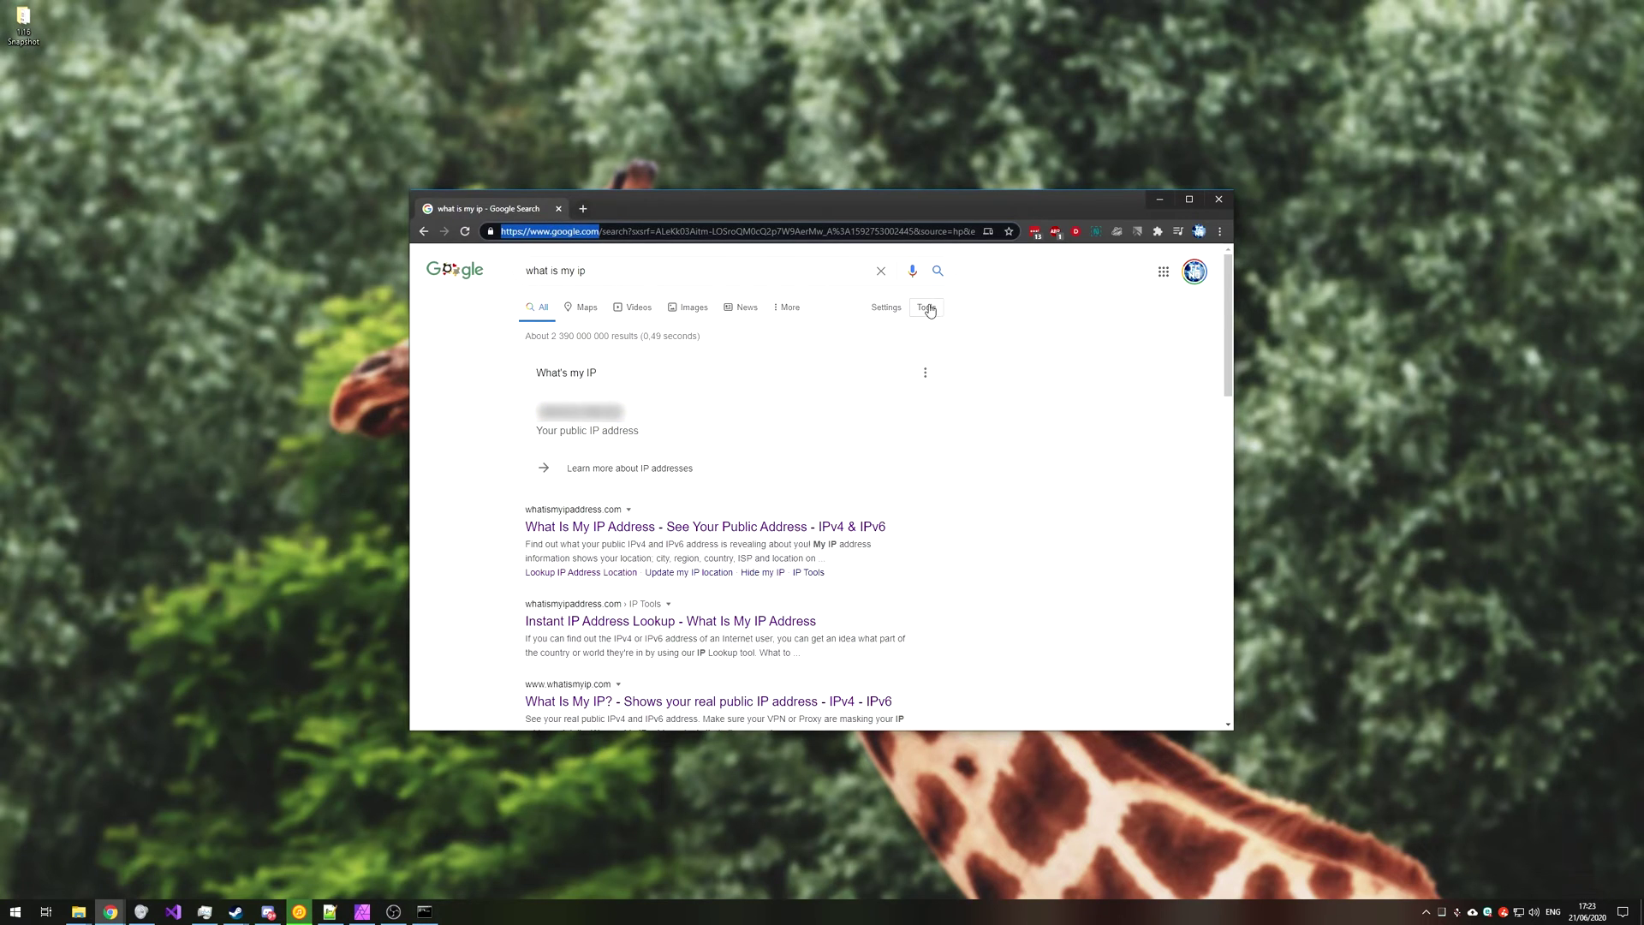
pyautogui.click(1075, 283)
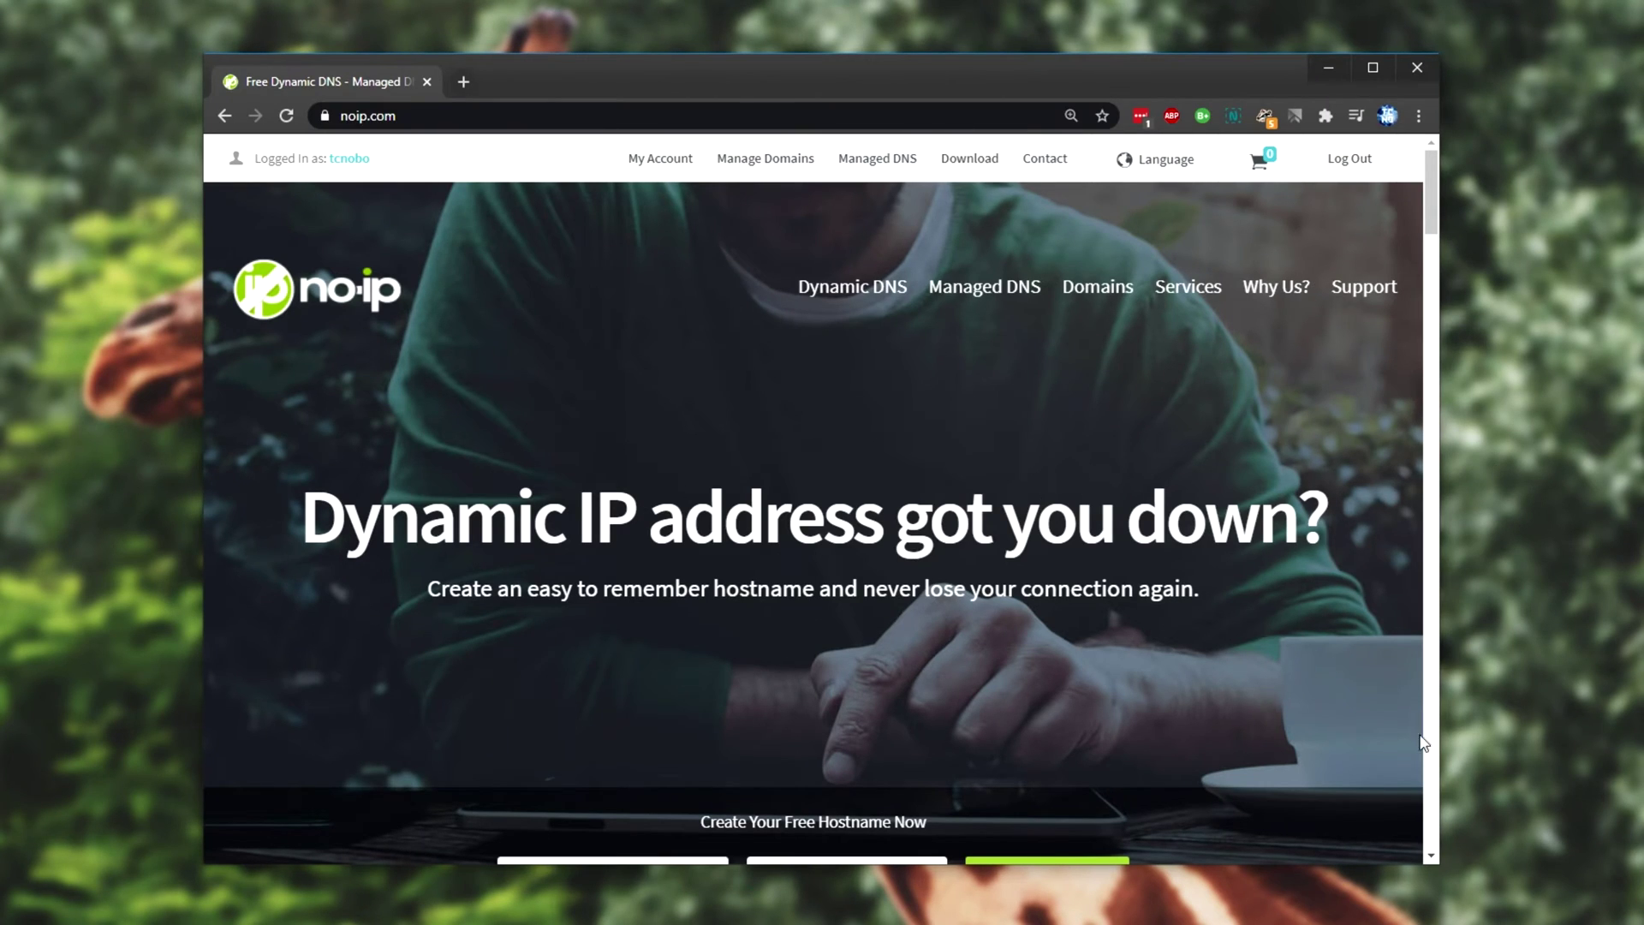
# Enlarge the browser and download DUCSetup_v4_1_1.exe from the DUC for Windows page, dismissing the popup
pyautogui.moveTo(1440, 863); pyautogui.dragTo(1487, 908)
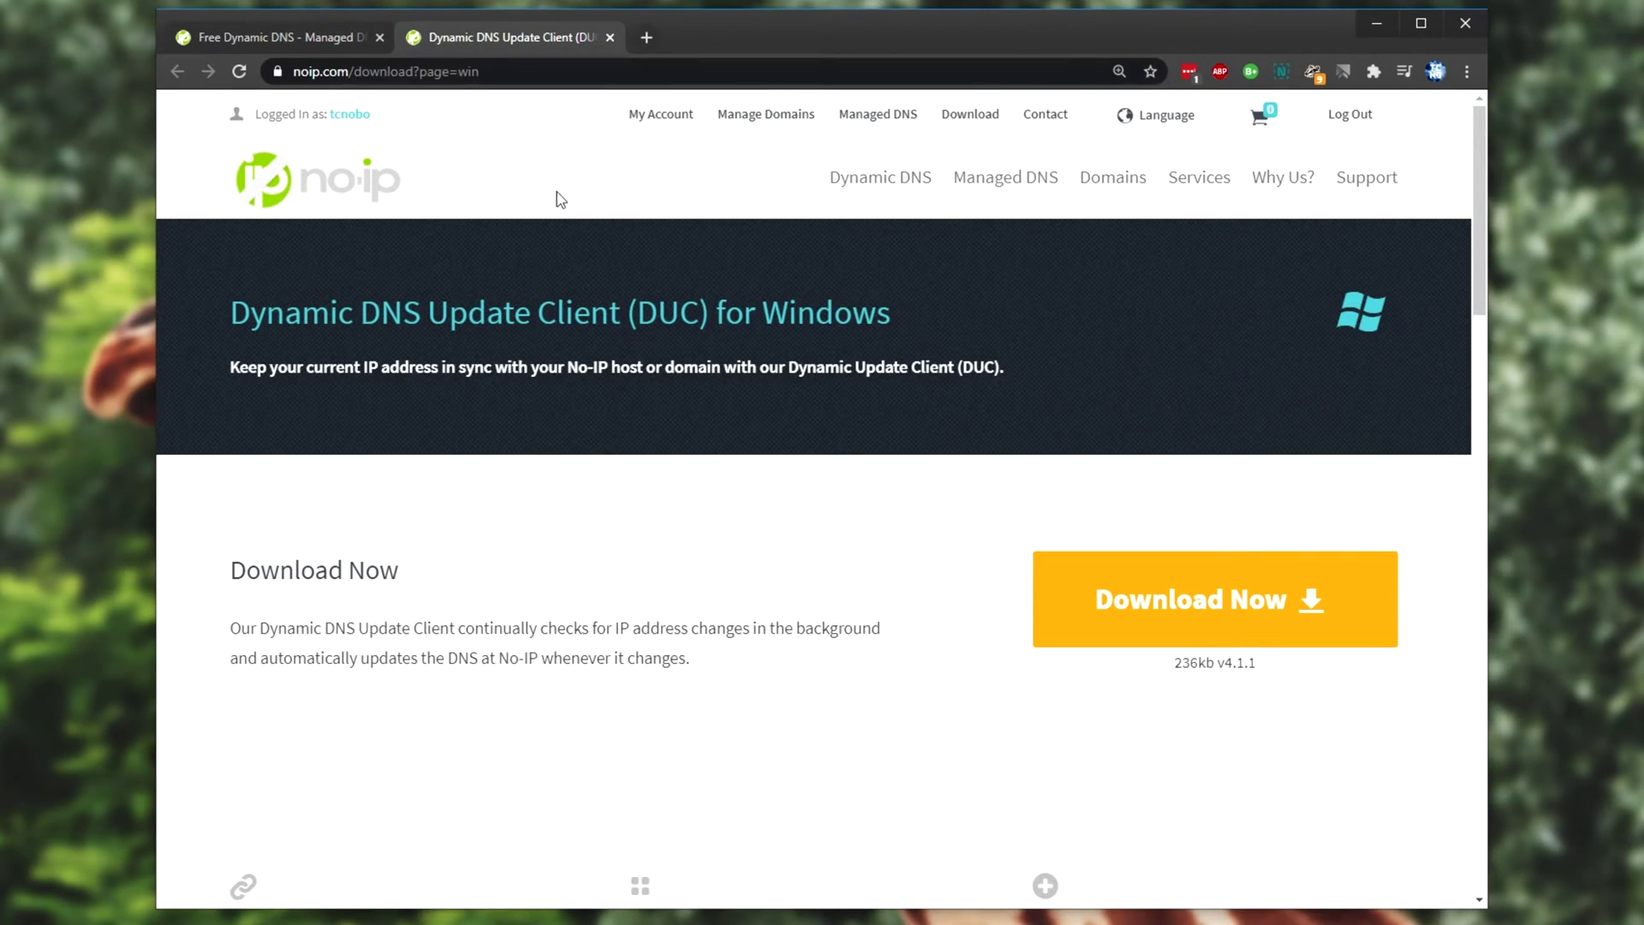
pyautogui.moveTo(233, 317); pyautogui.dragTo(793, 327)
pyautogui.click(711, 351)
pyautogui.doubleClick(667, 313)
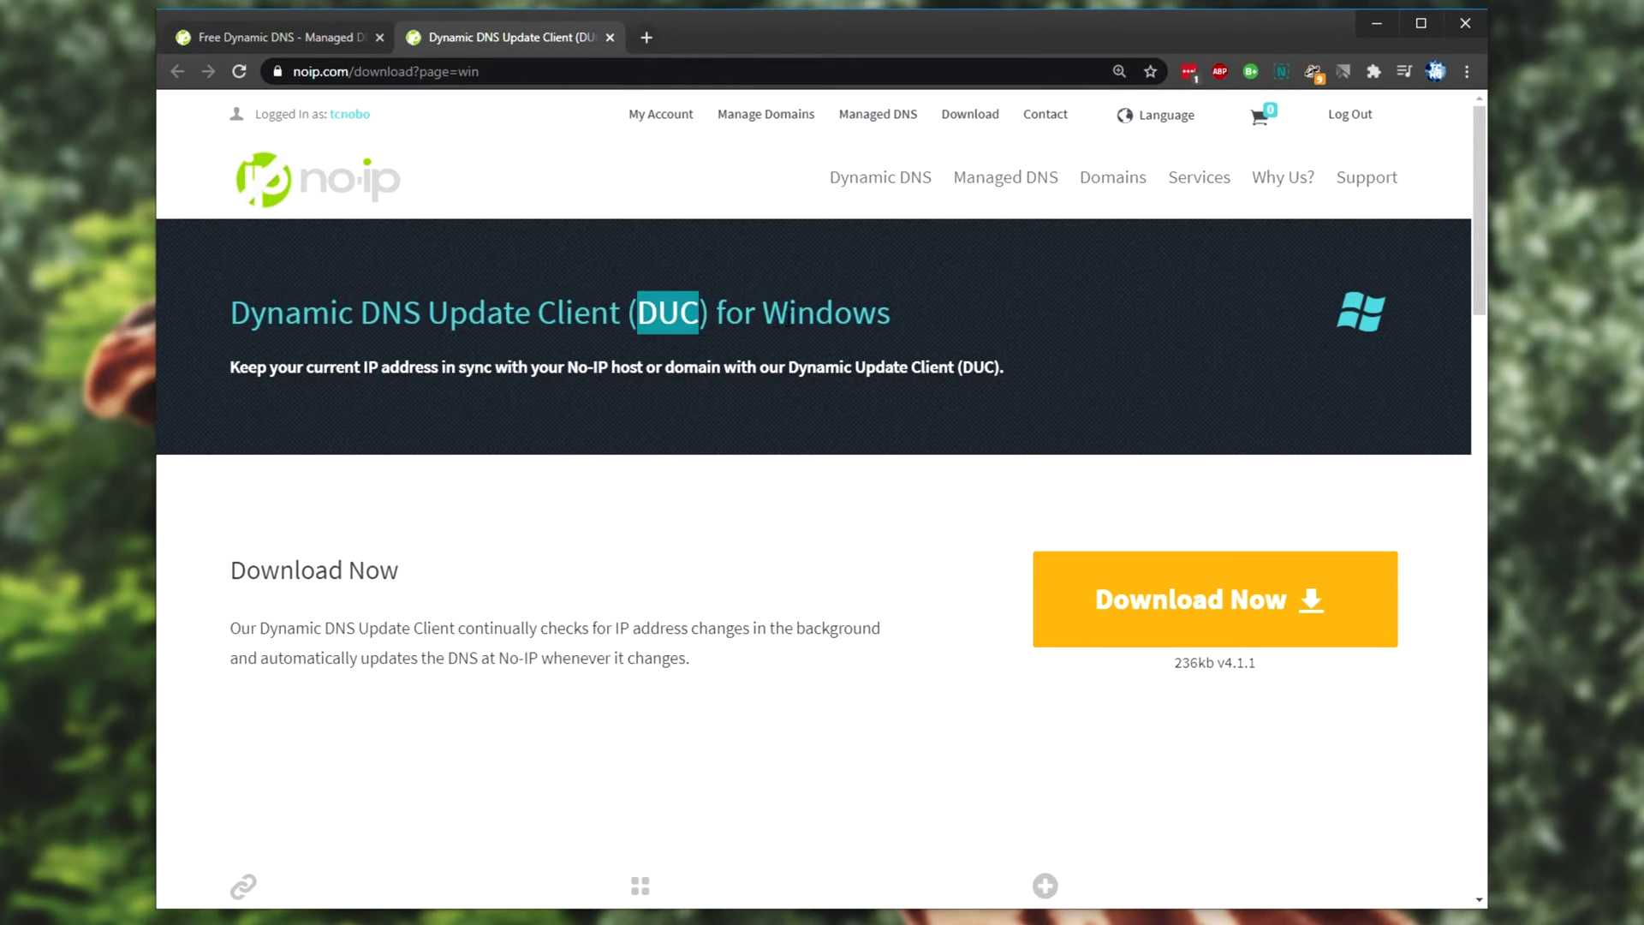
pyautogui.doubleClick(814, 312)
pyautogui.click(919, 286)
pyautogui.click(1269, 586)
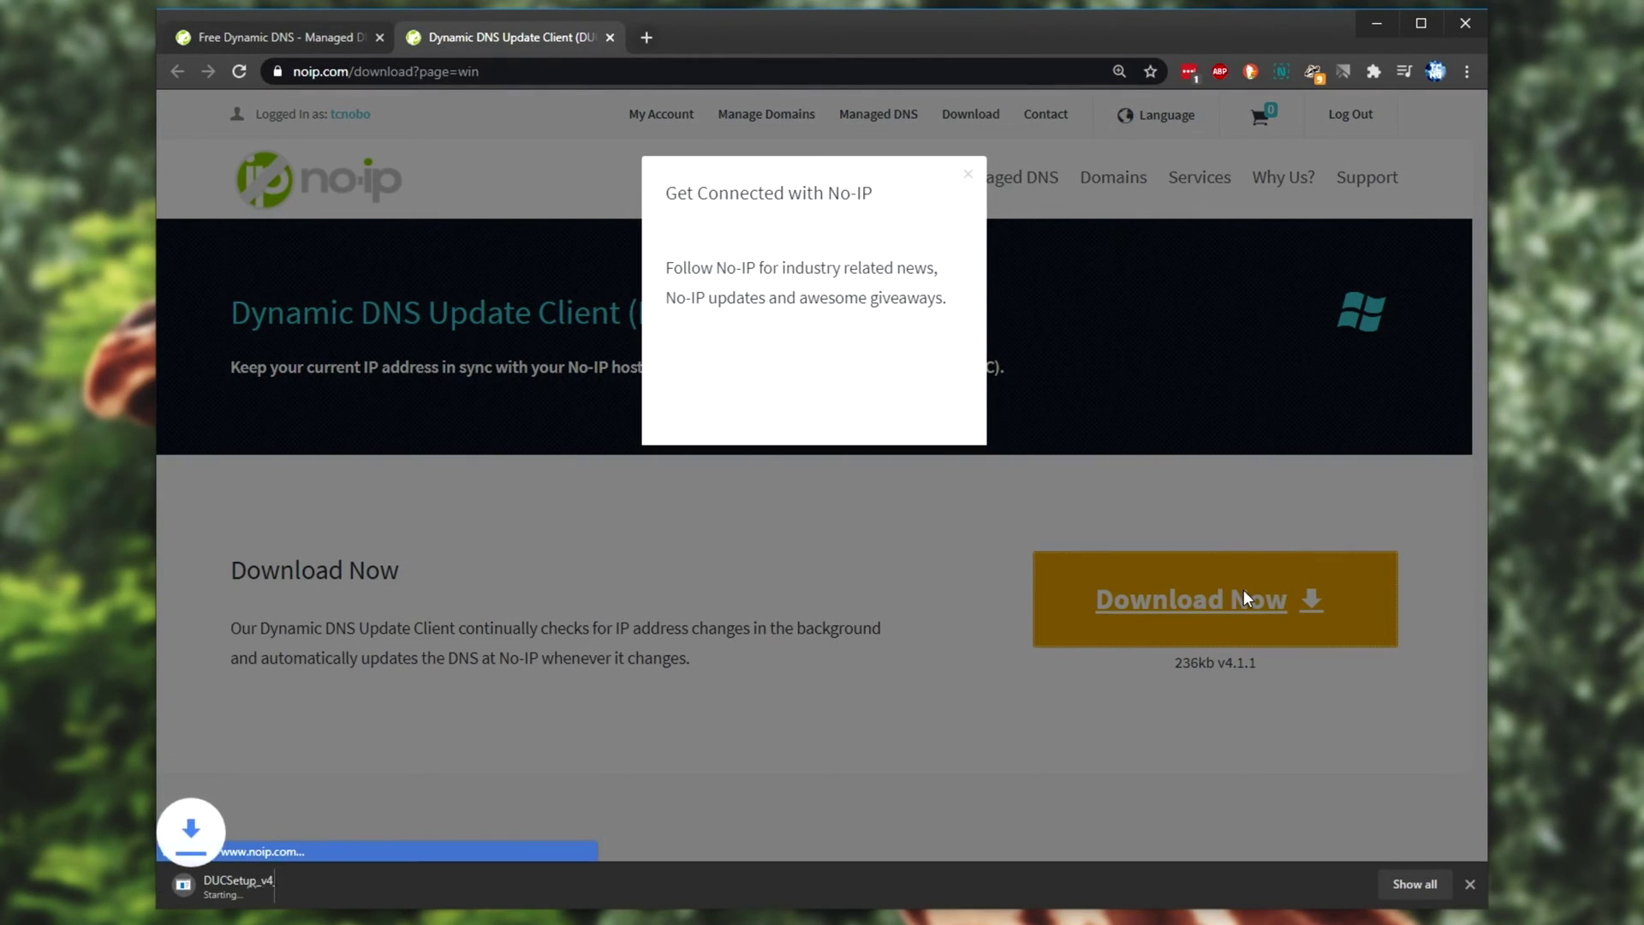
pyautogui.click(968, 174)
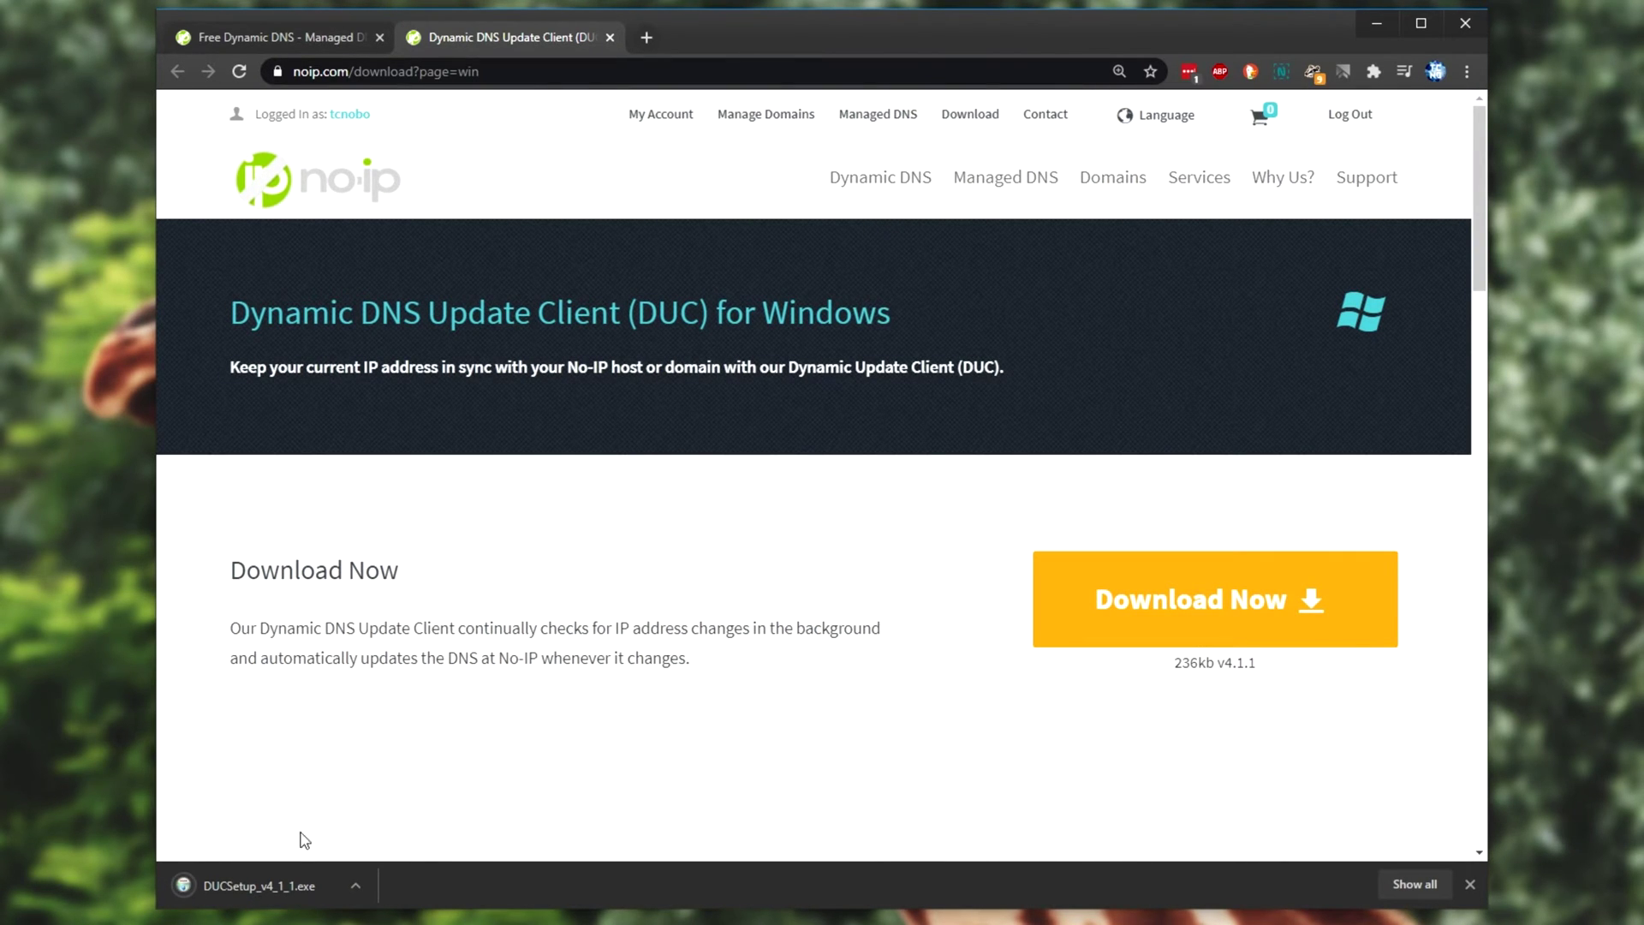
# Run DUCSetup_v4_1_1.exe, accept the licence, install to the default No-IP folder, and launch DUC
pyautogui.click(271, 885)
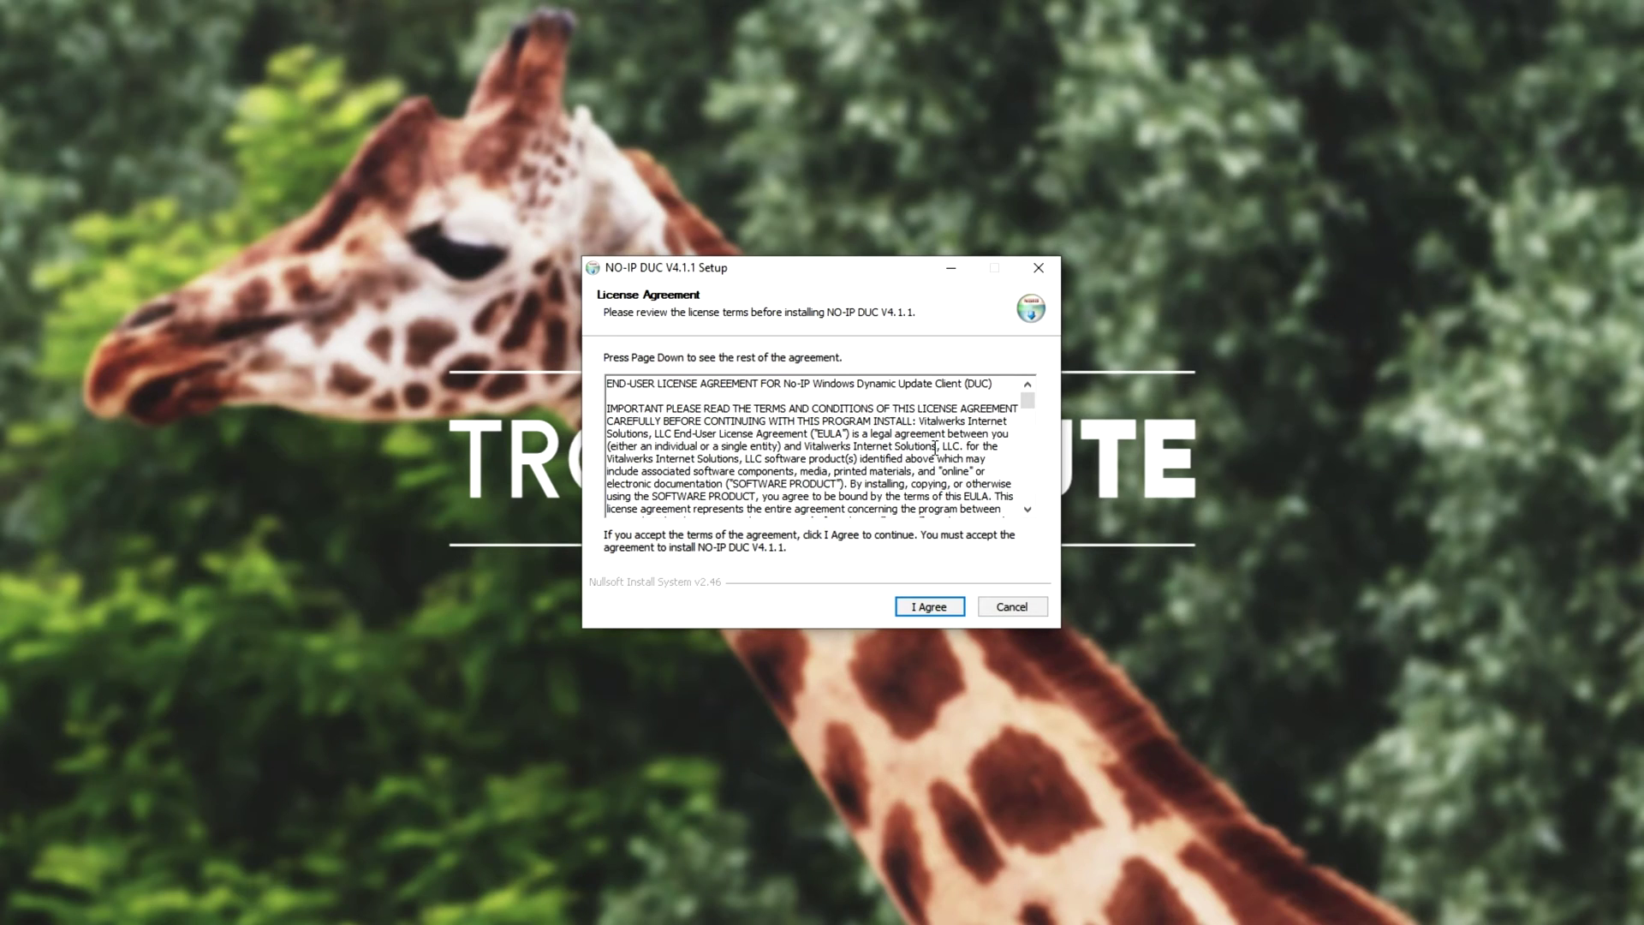
pyautogui.click(941, 607)
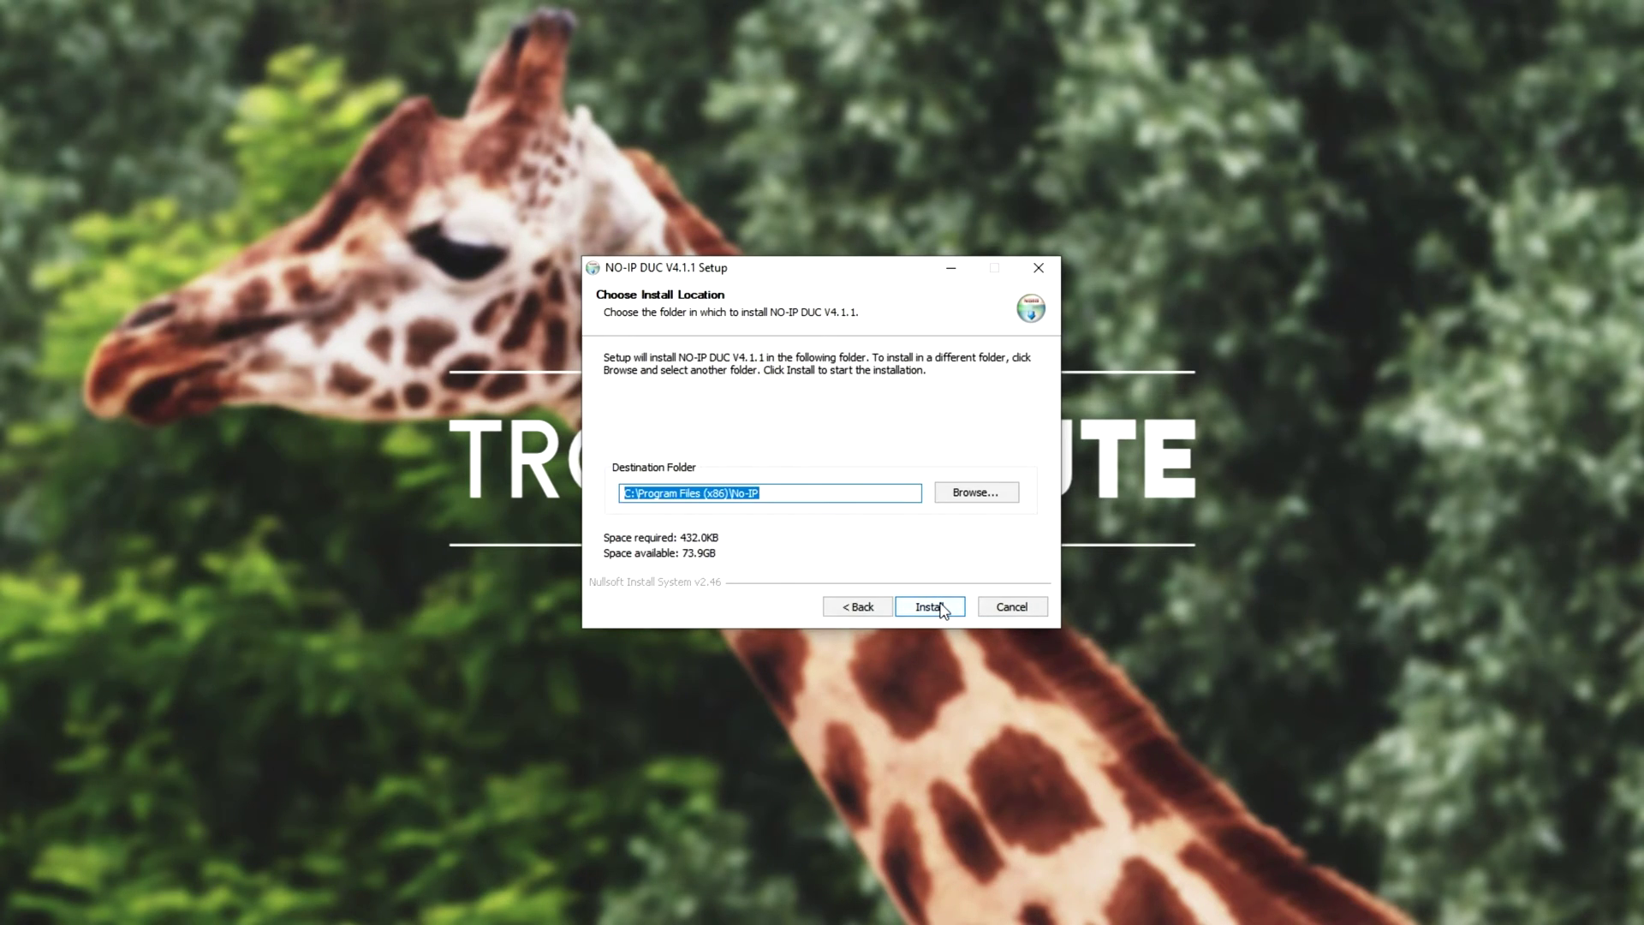
pyautogui.click(930, 606)
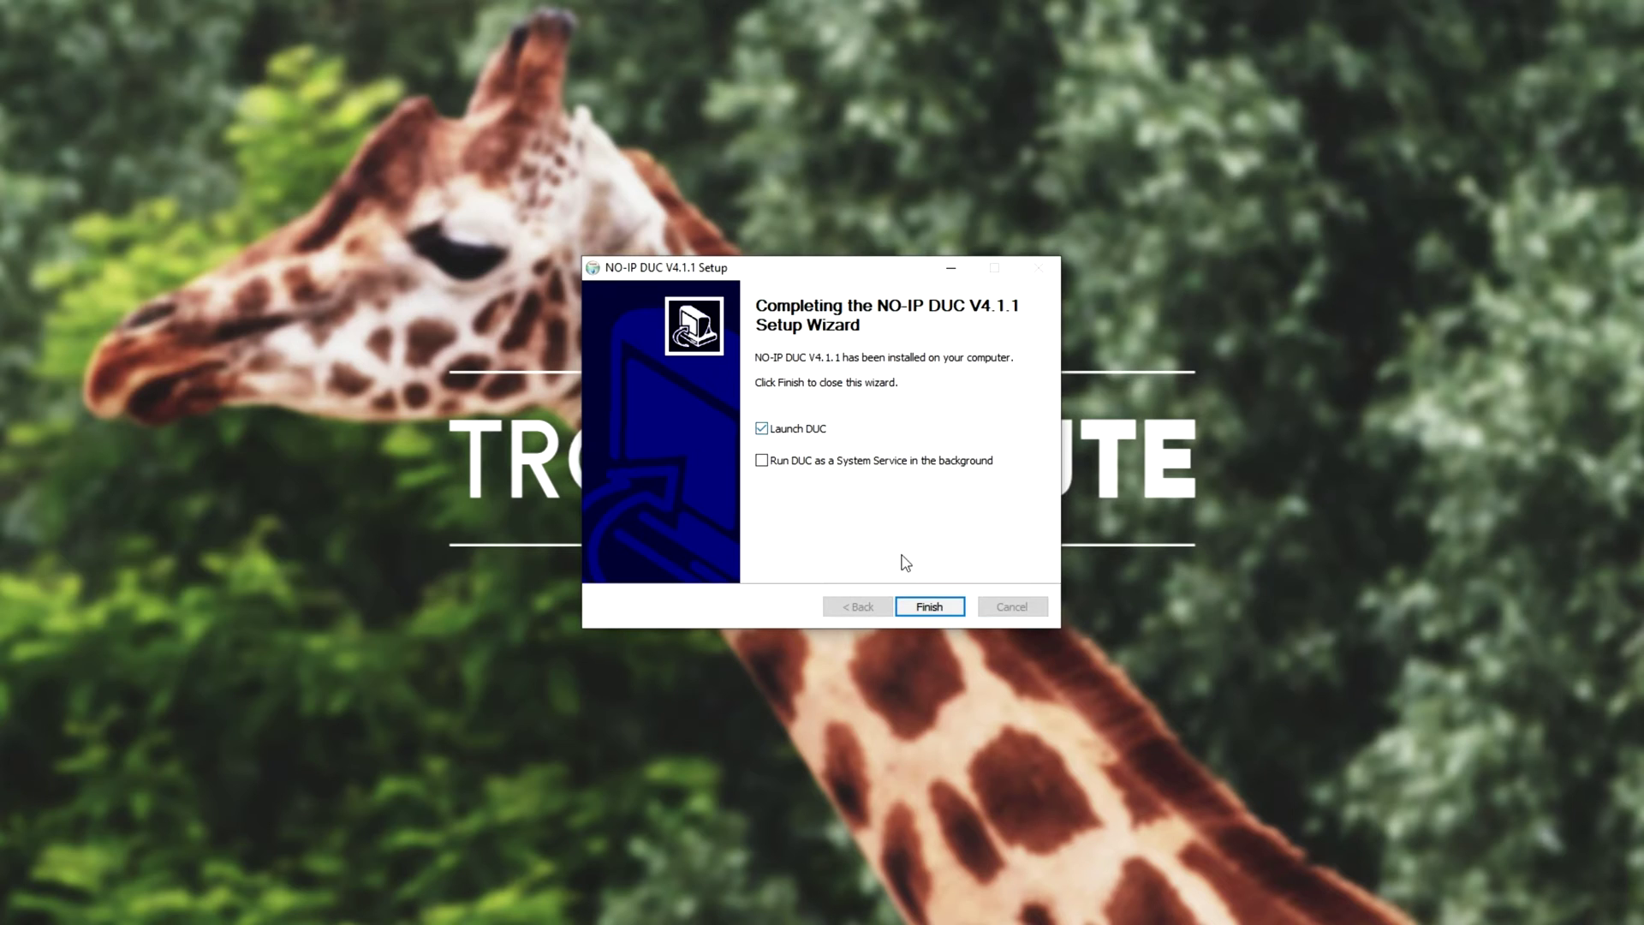
pyautogui.click(919, 606)
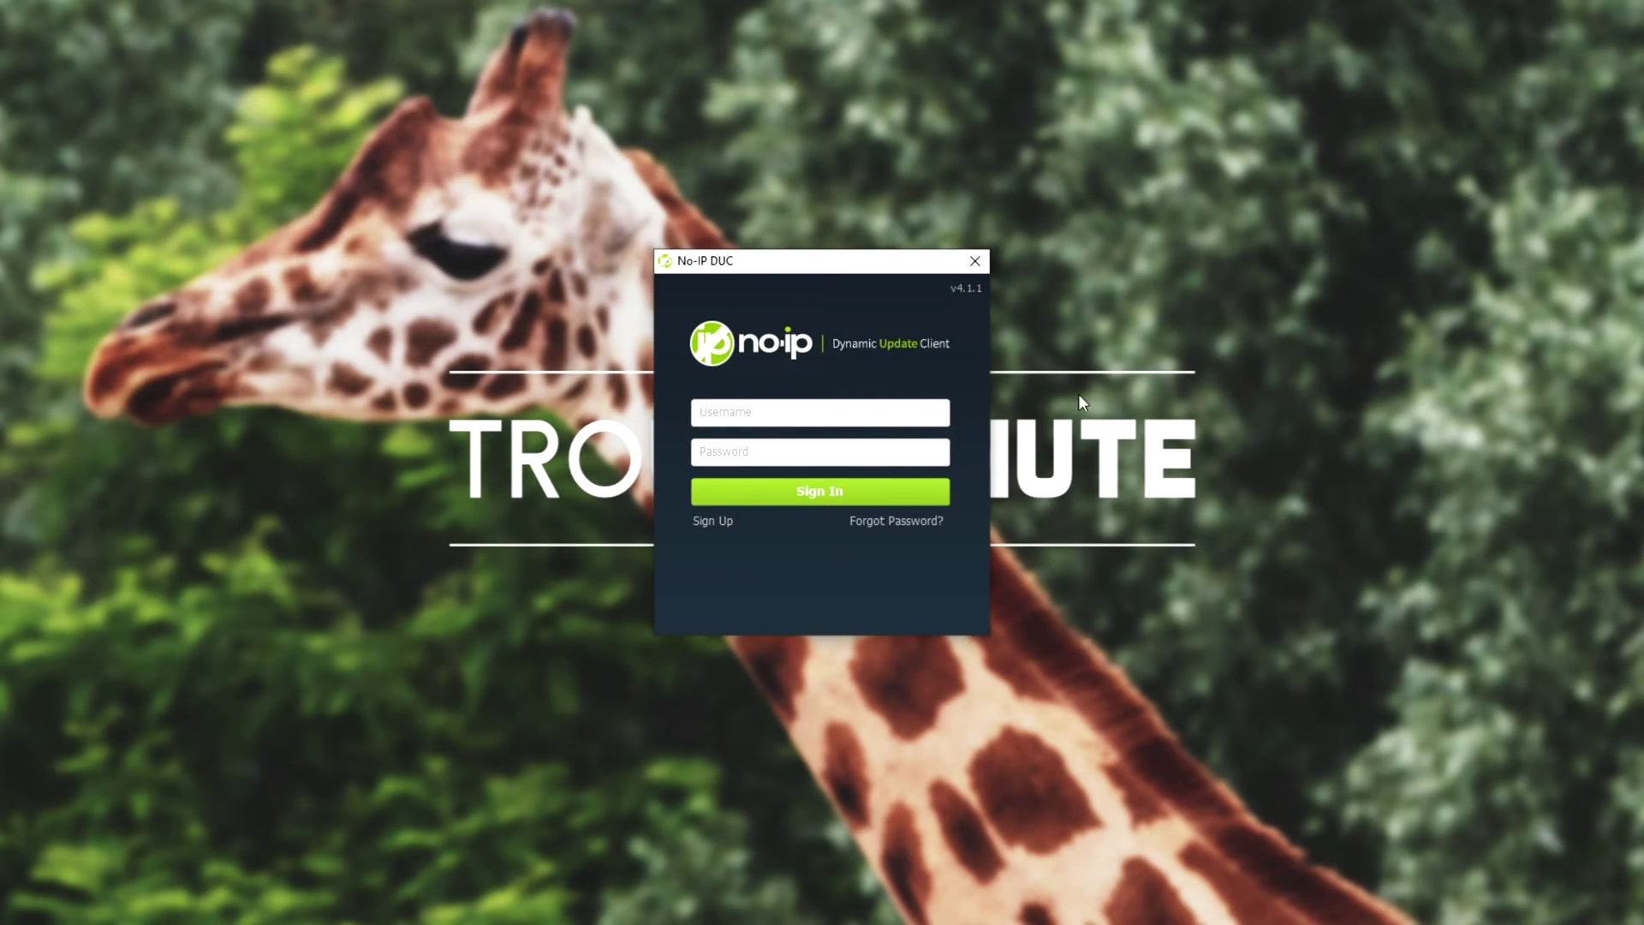
# Enter the No-IP account username and password in DUC and sign in
pyautogui.click(900, 444)
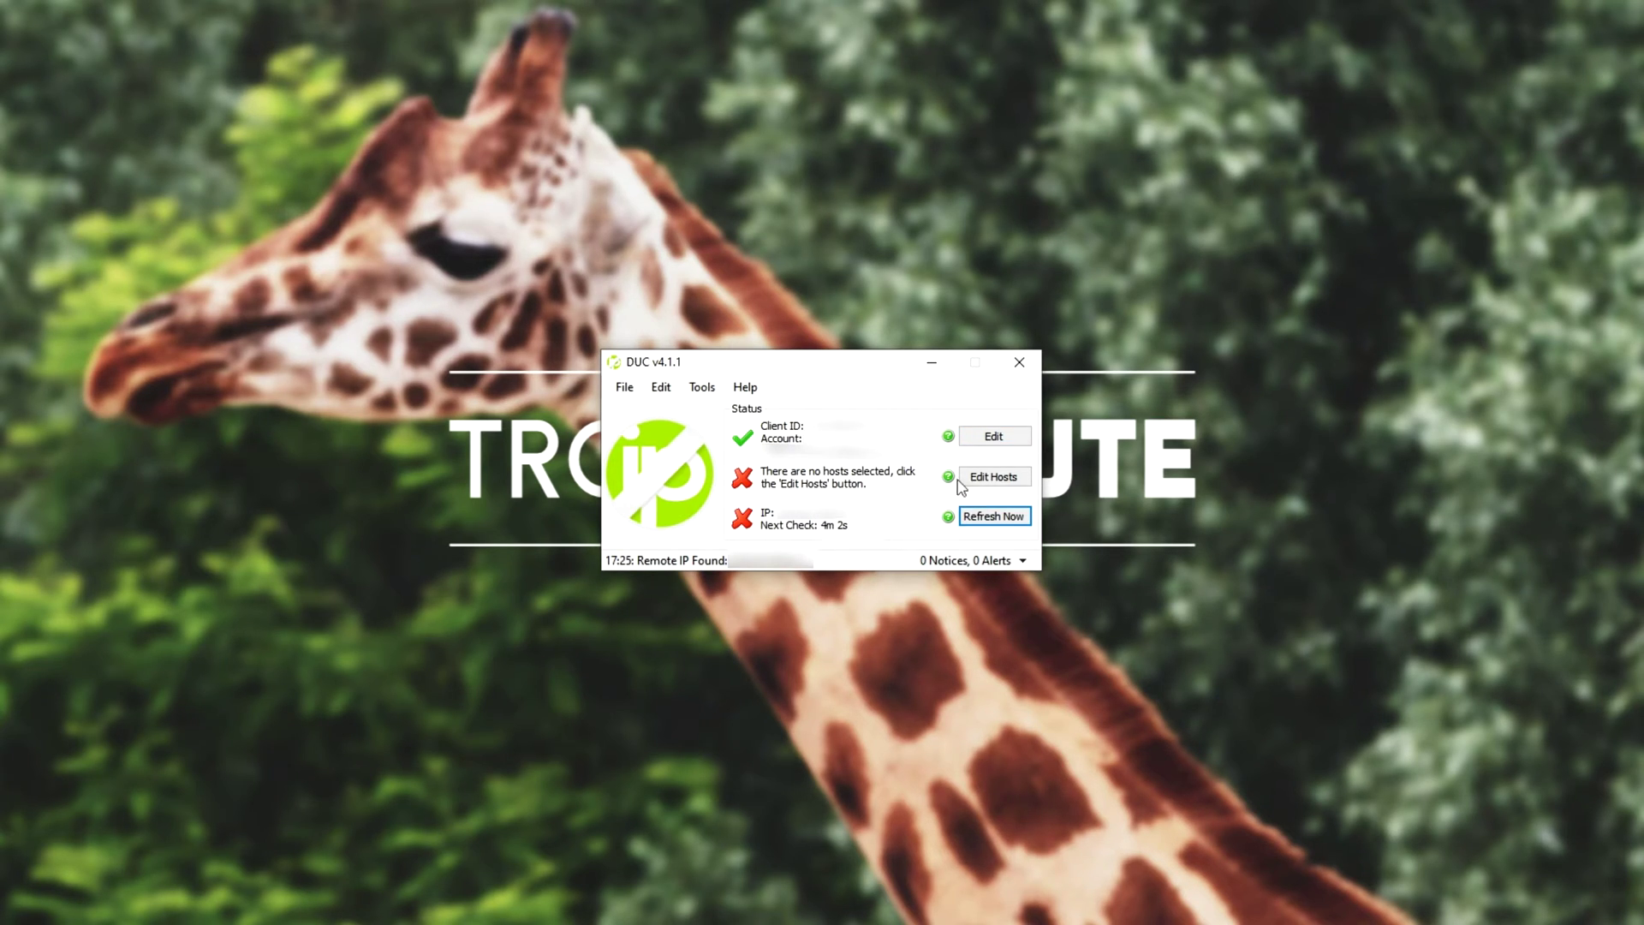
# Open Manage DNS Records, start a new hostname, and keep ddns.net as its domain
pyautogui.click(843, 476)
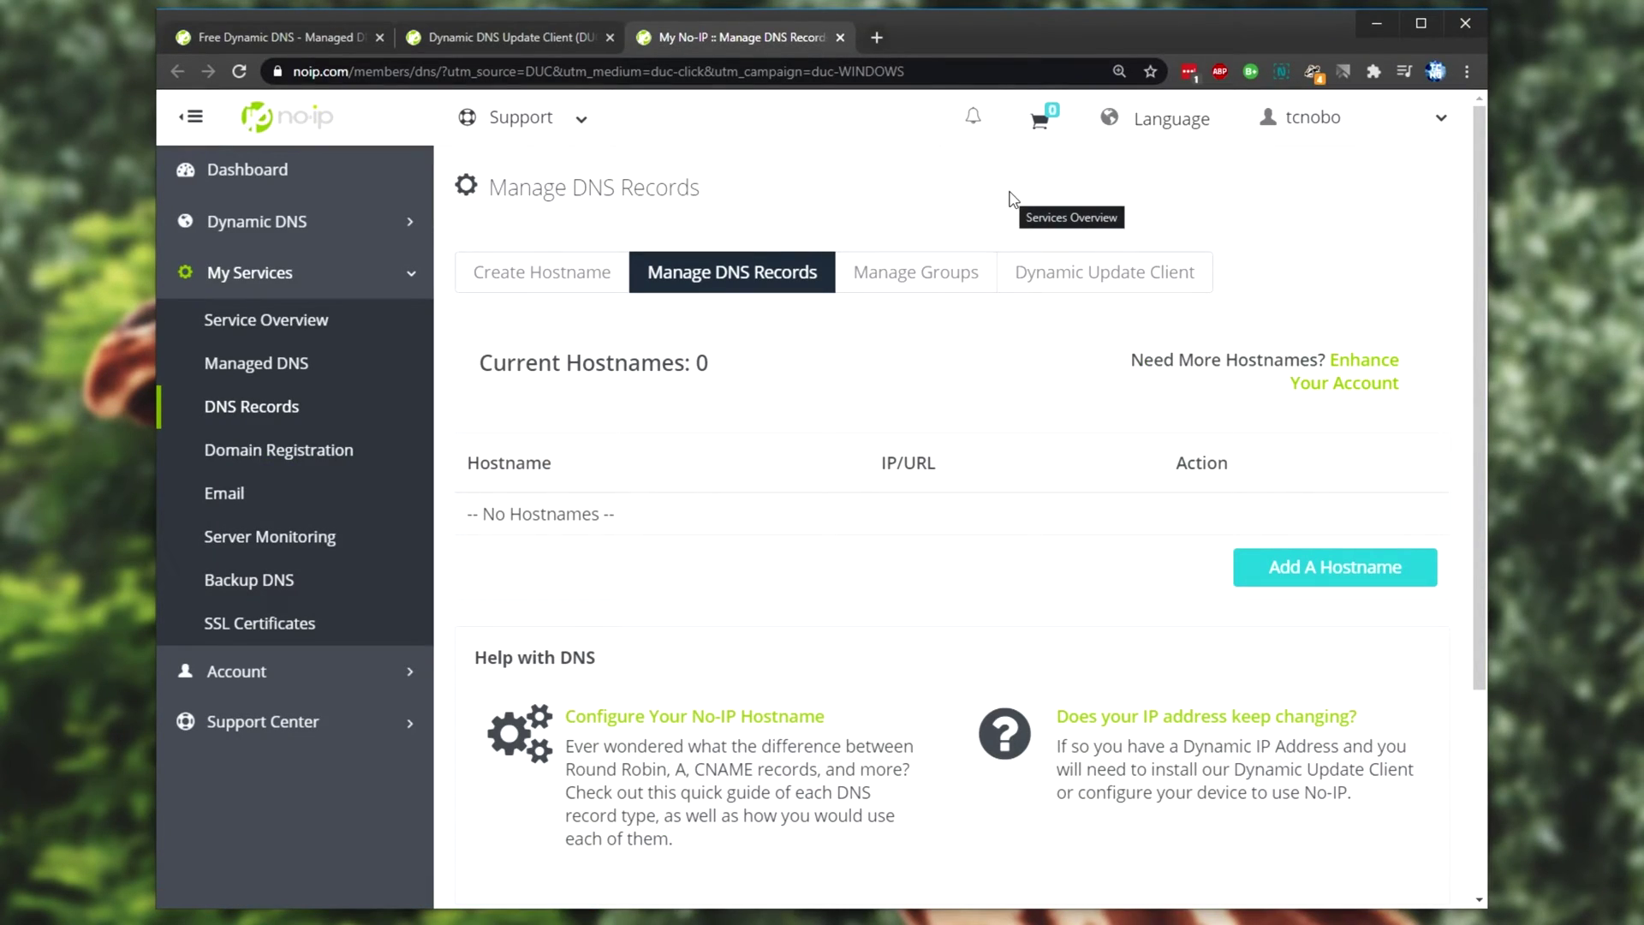
pyautogui.moveTo(1488, 250); pyautogui.dragTo(1554, 257)
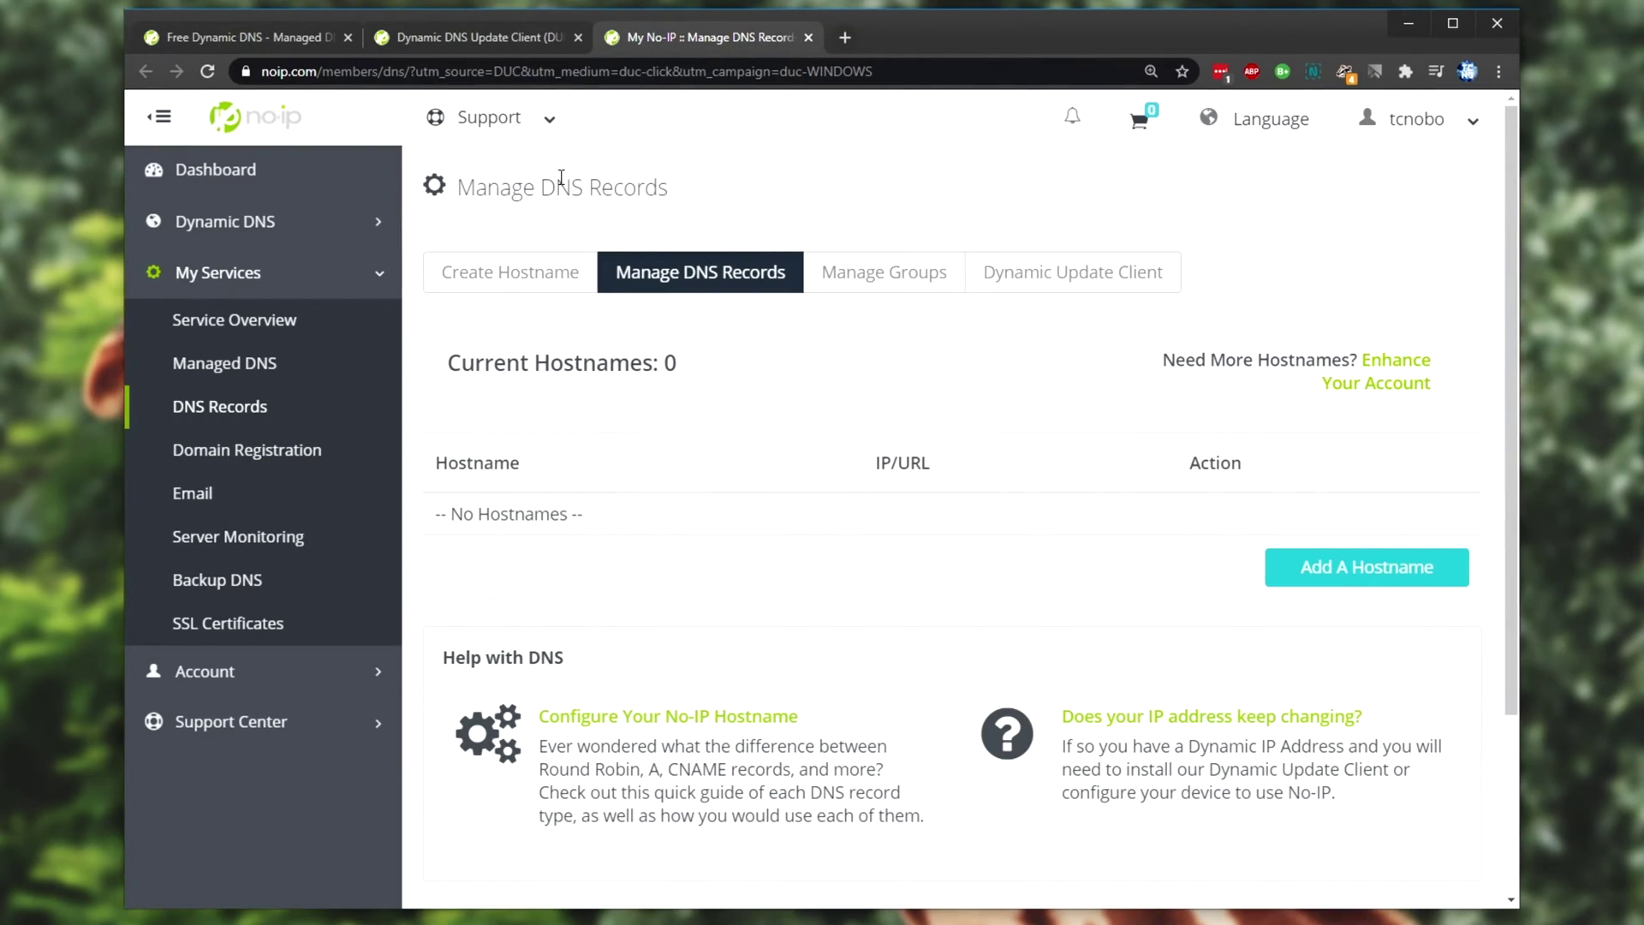
pyautogui.tripleClick(528, 188)
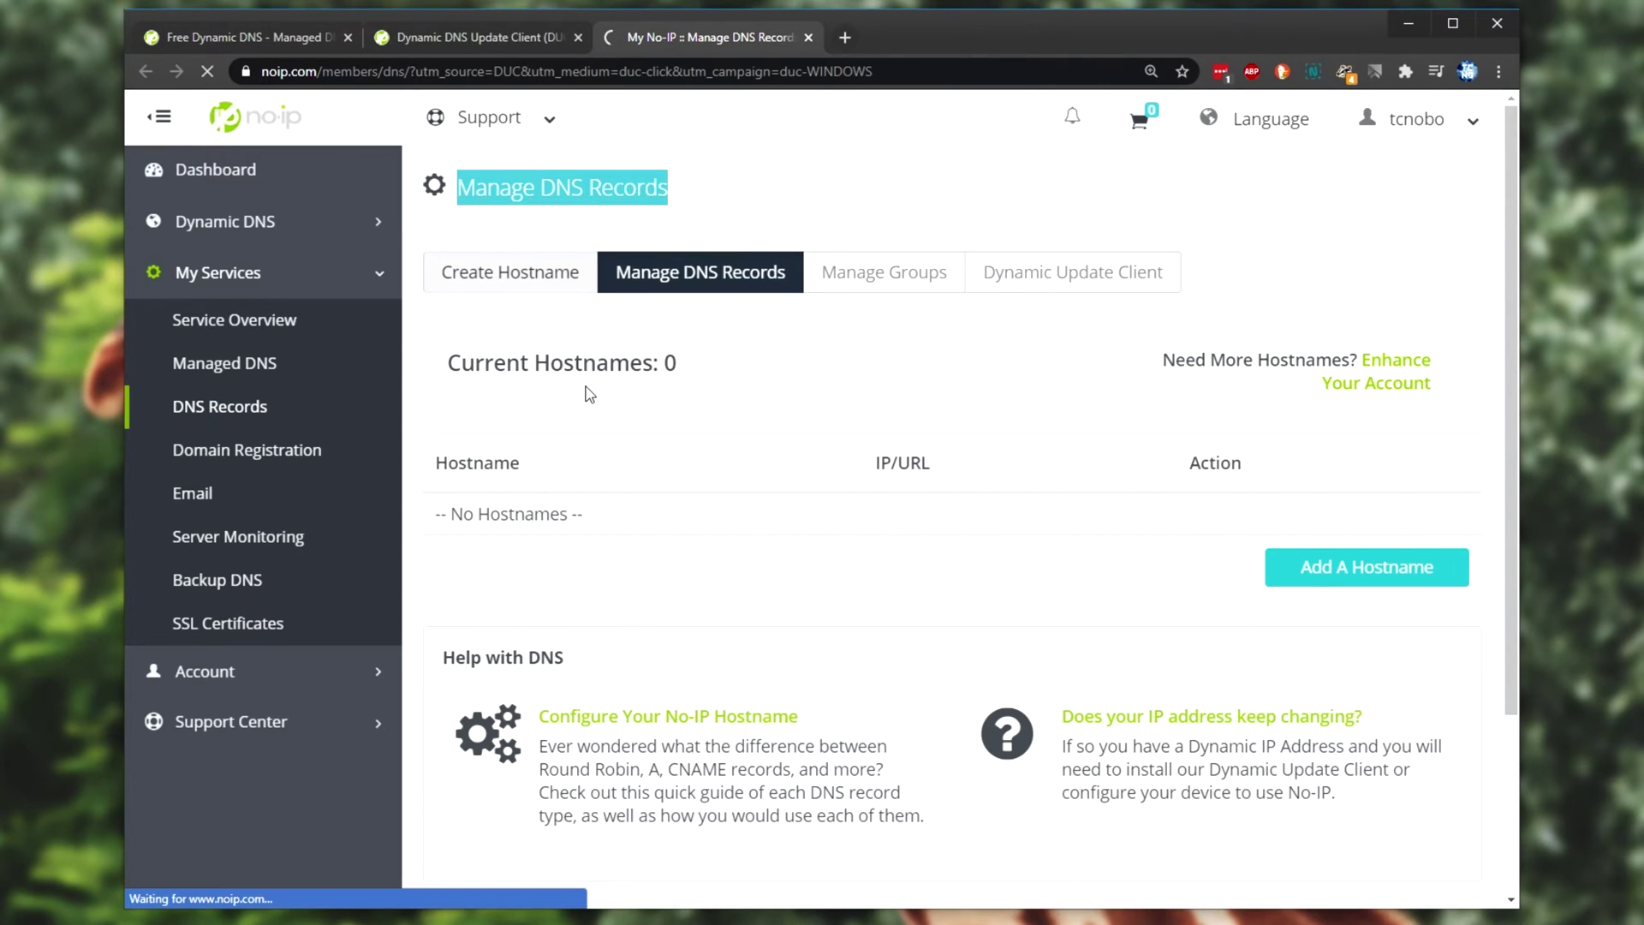
pyautogui.click(518, 274)
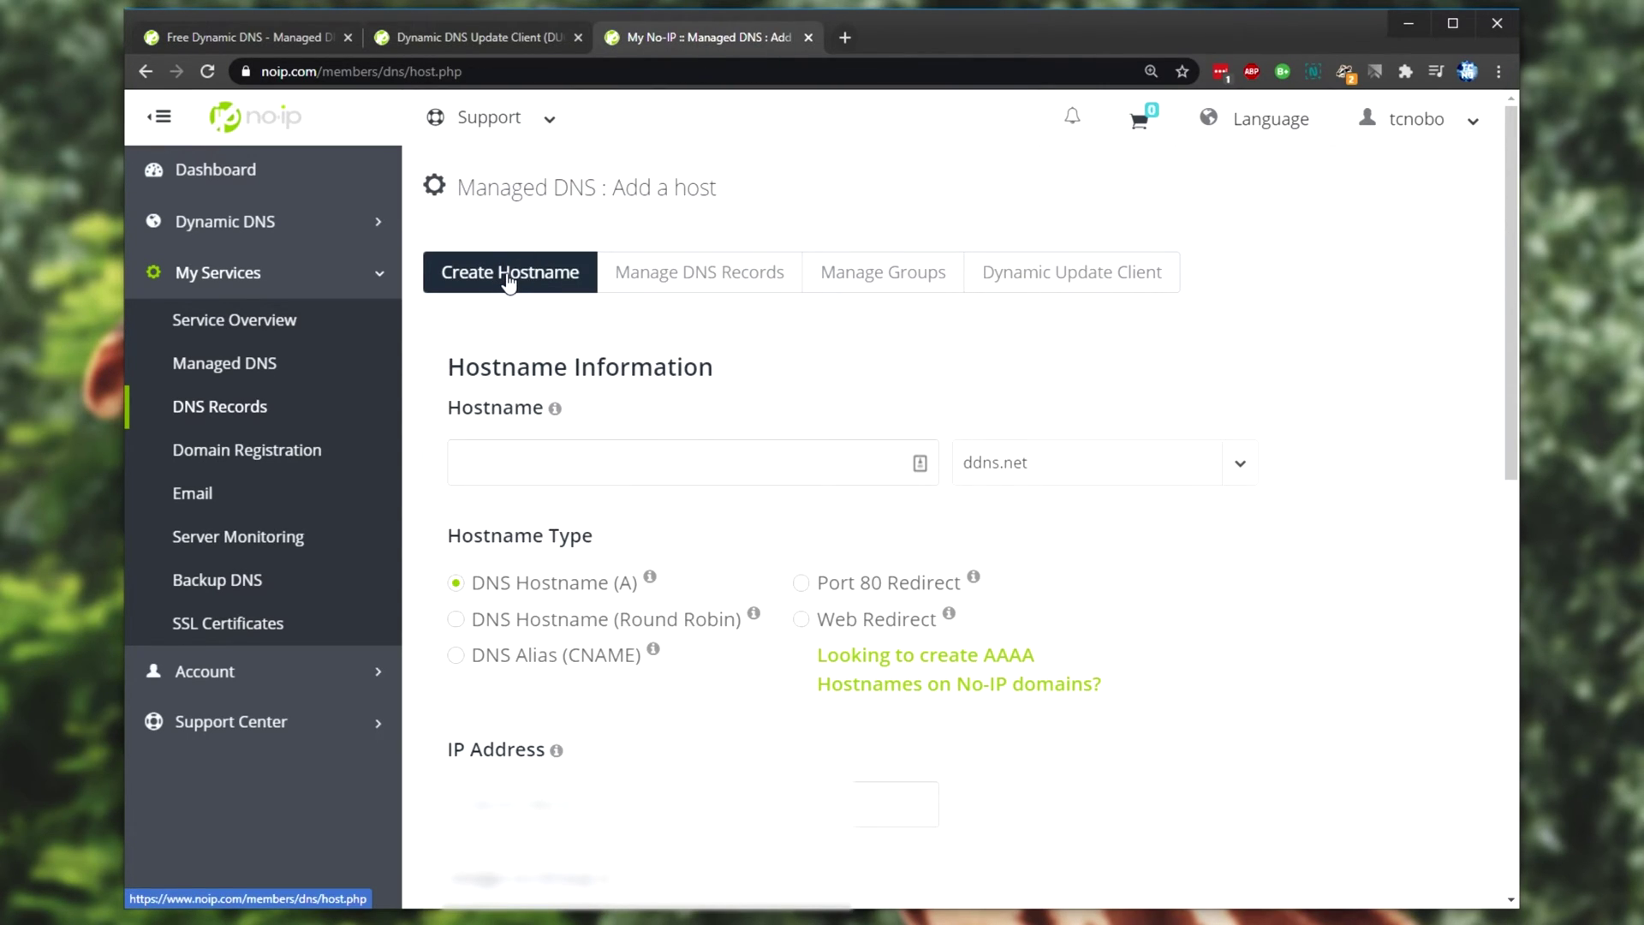
pyautogui.click(1239, 467)
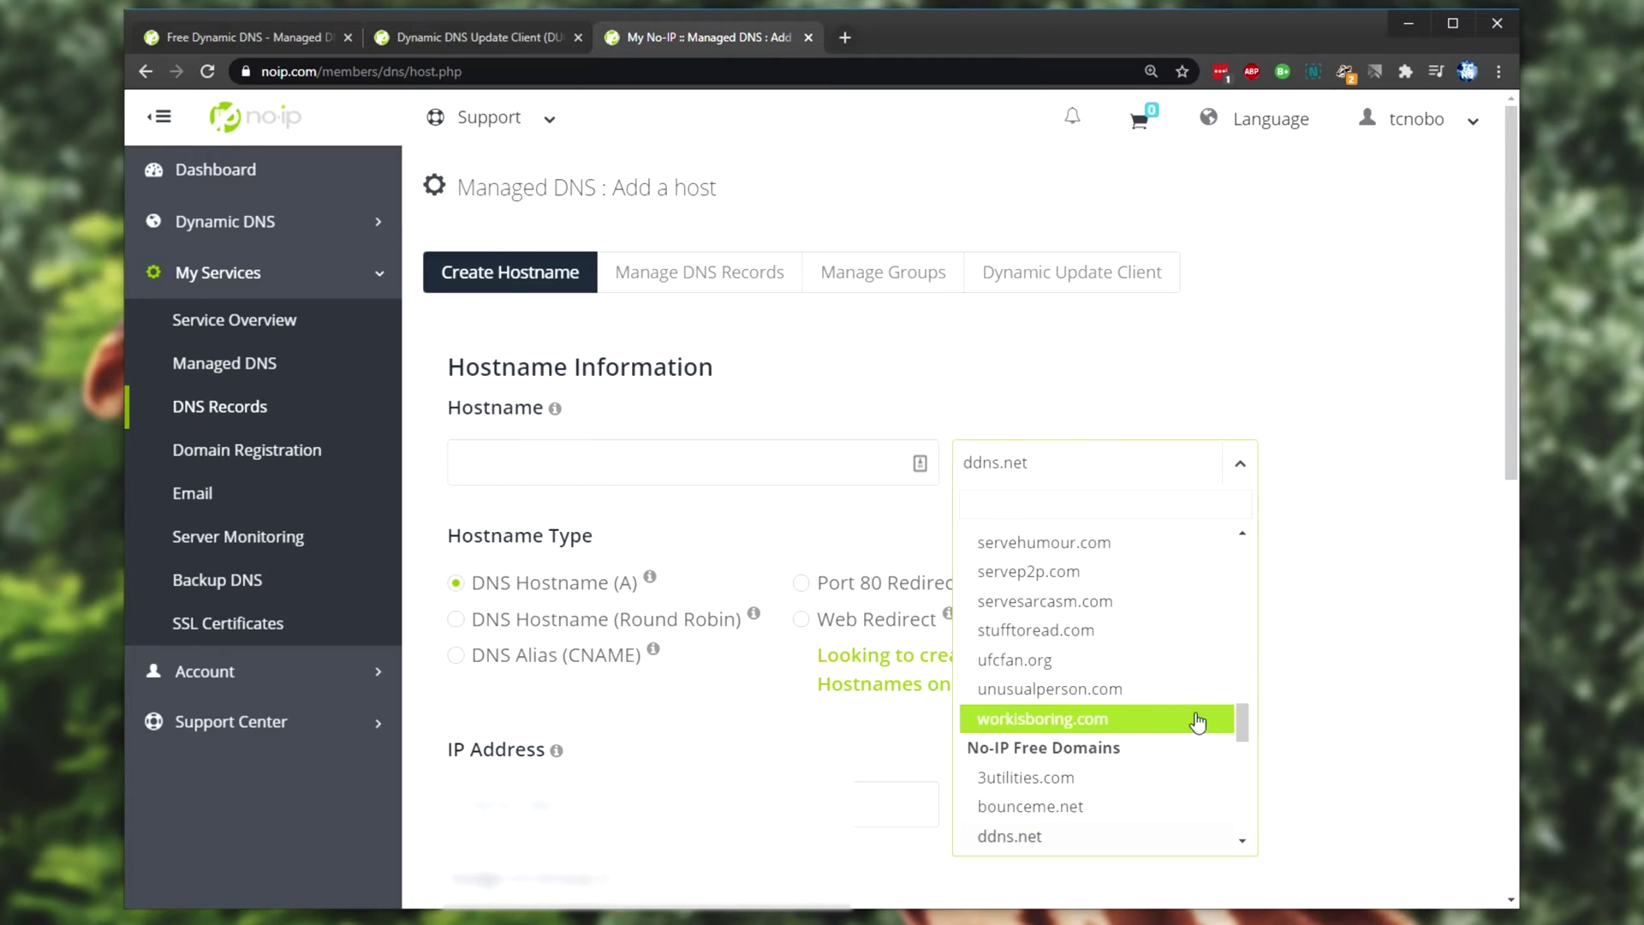
pyautogui.moveTo(1242, 723)
pyautogui.mouseDown()
pyautogui.moveTo(1239, 563)
pyautogui.moveTo(1229, 743)
pyautogui.mouseUp()
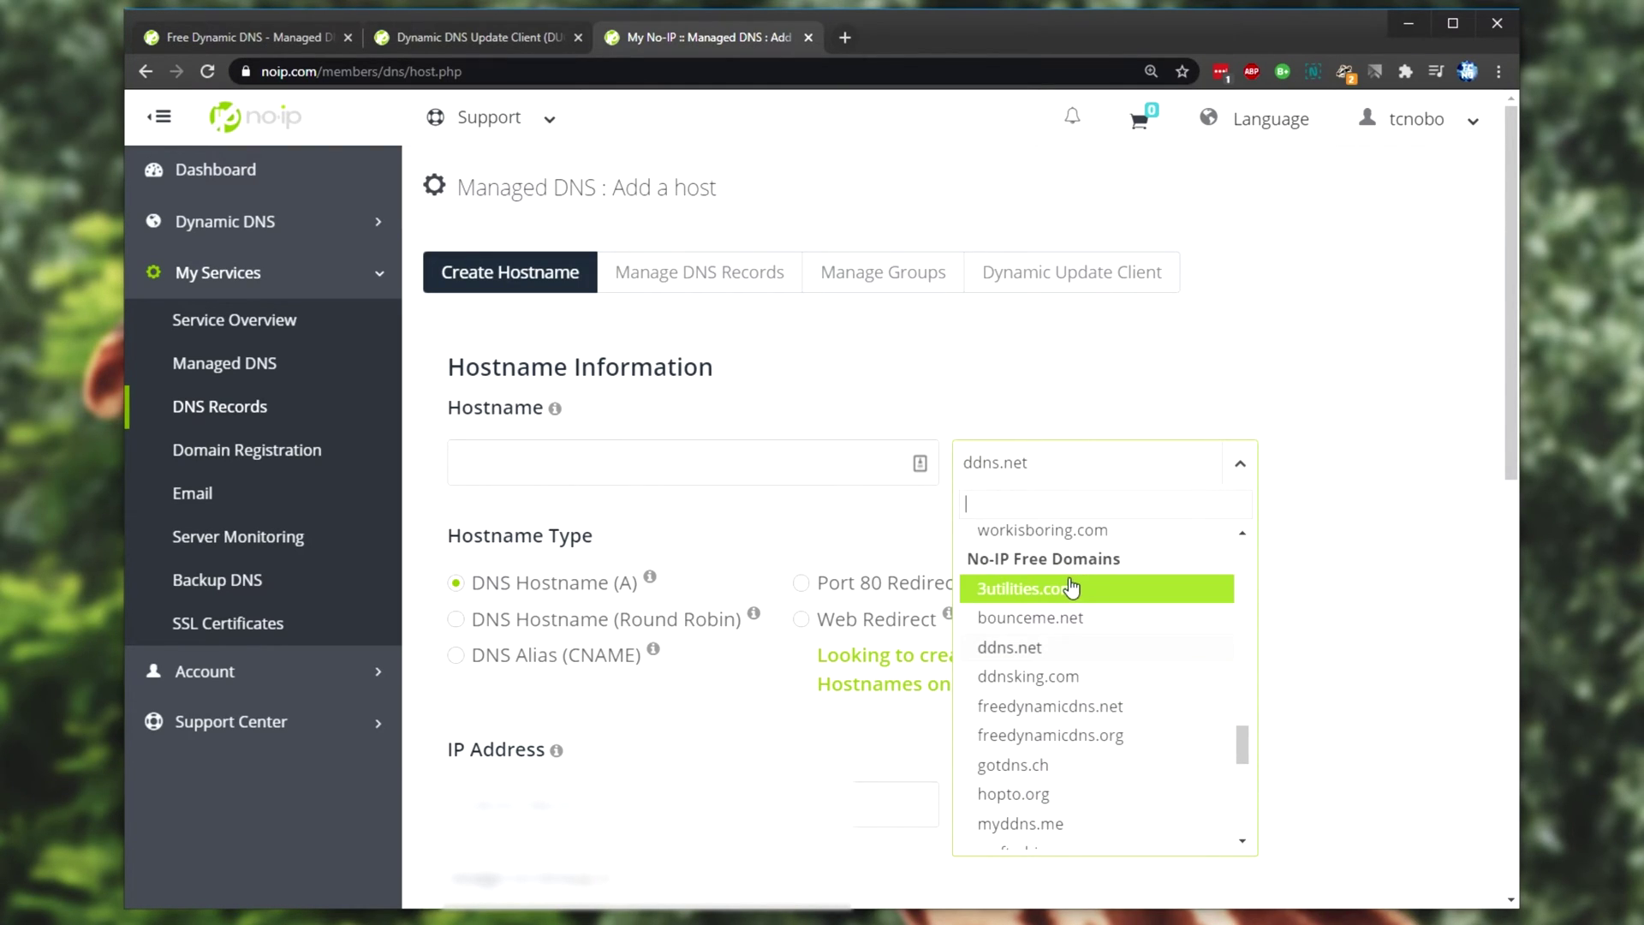
pyautogui.scroll(-5, 1113, 616)
pyautogui.scroll(2, 1139, 642)
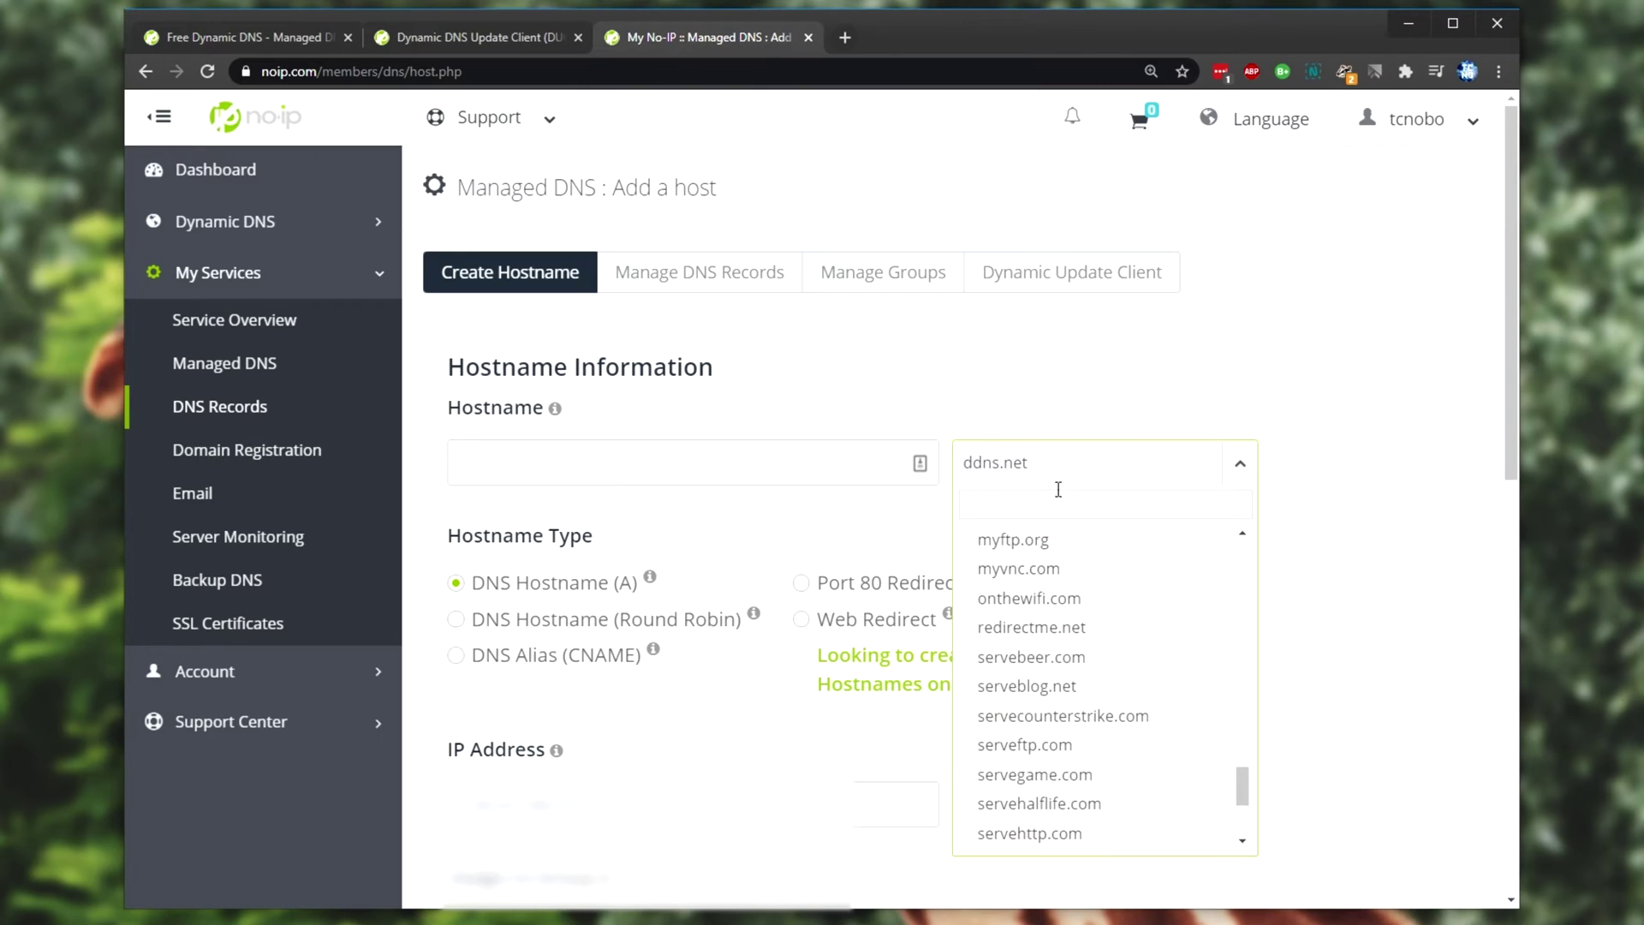
pyautogui.click(1056, 477)
# Enter hostname TroubleChute, leave the group as No Group, and add the hostname
pyautogui.click(746, 455)
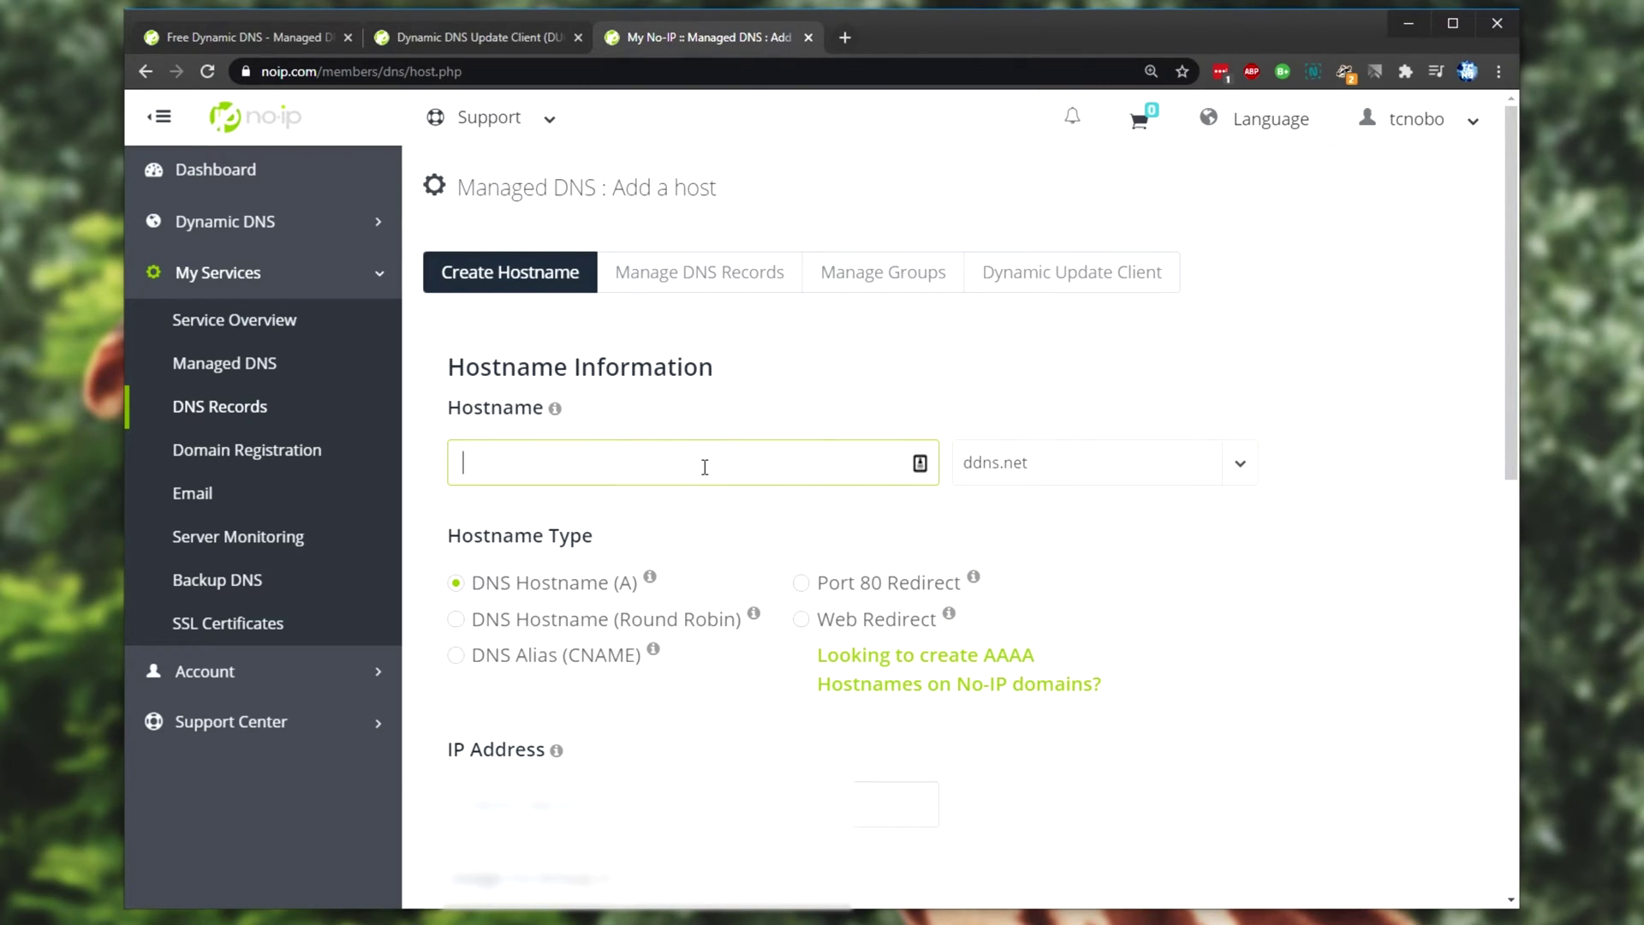
pyautogui.write('TroubleChute')
pyautogui.hotkey('ctrl', 'a')
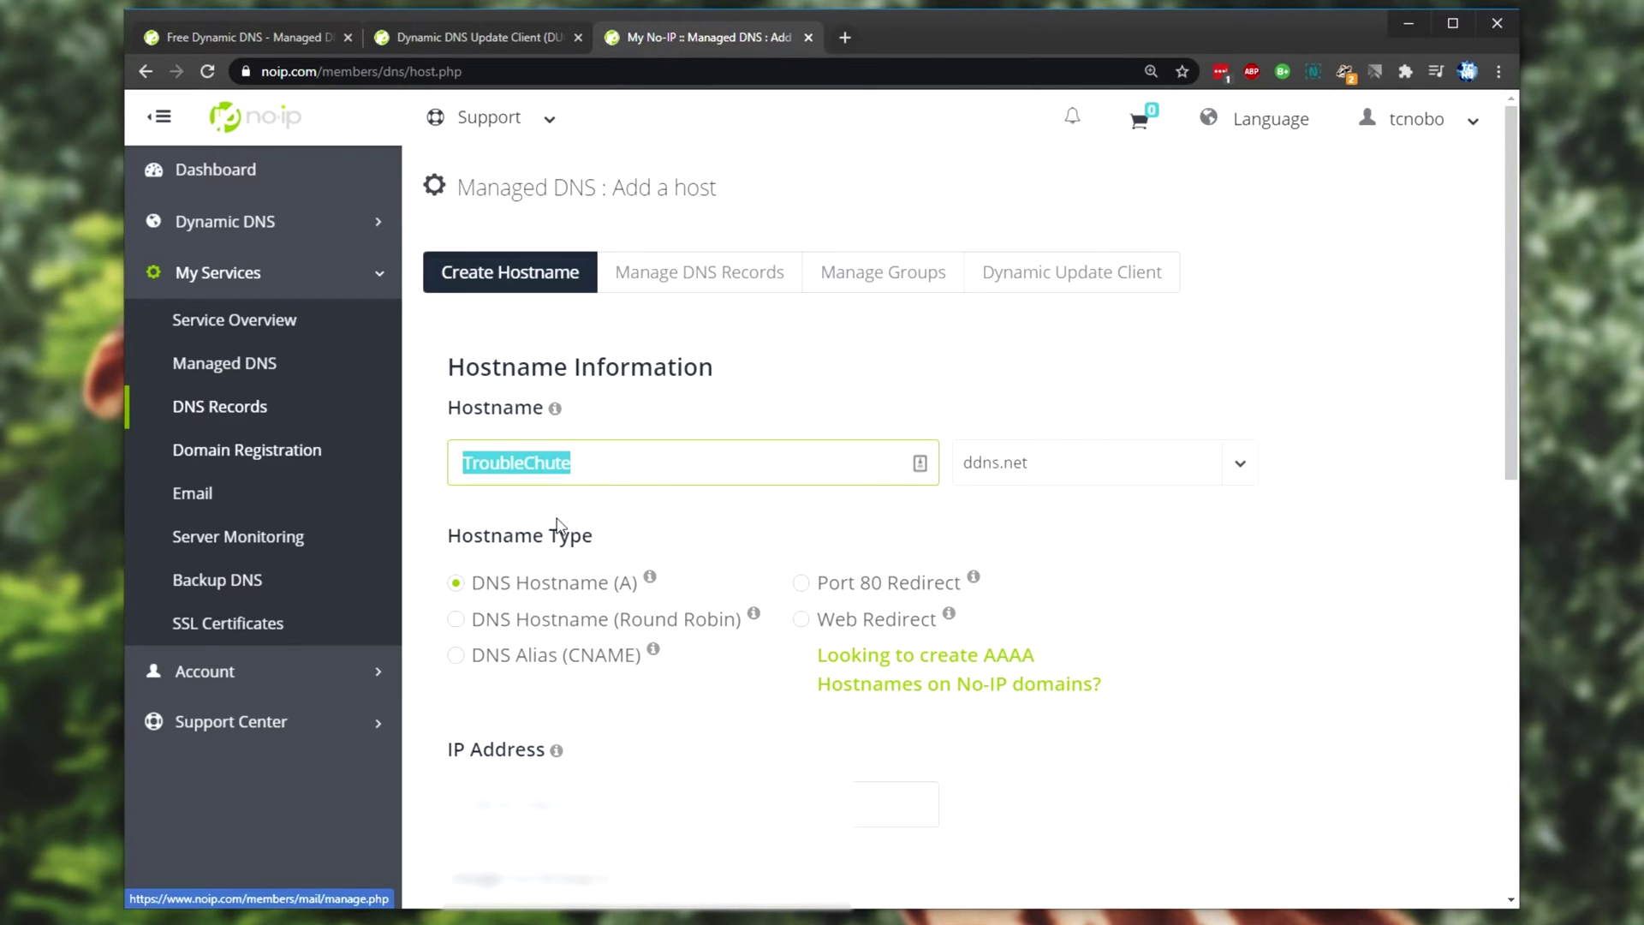
pyautogui.moveTo(459, 462); pyautogui.dragTo(895, 499)
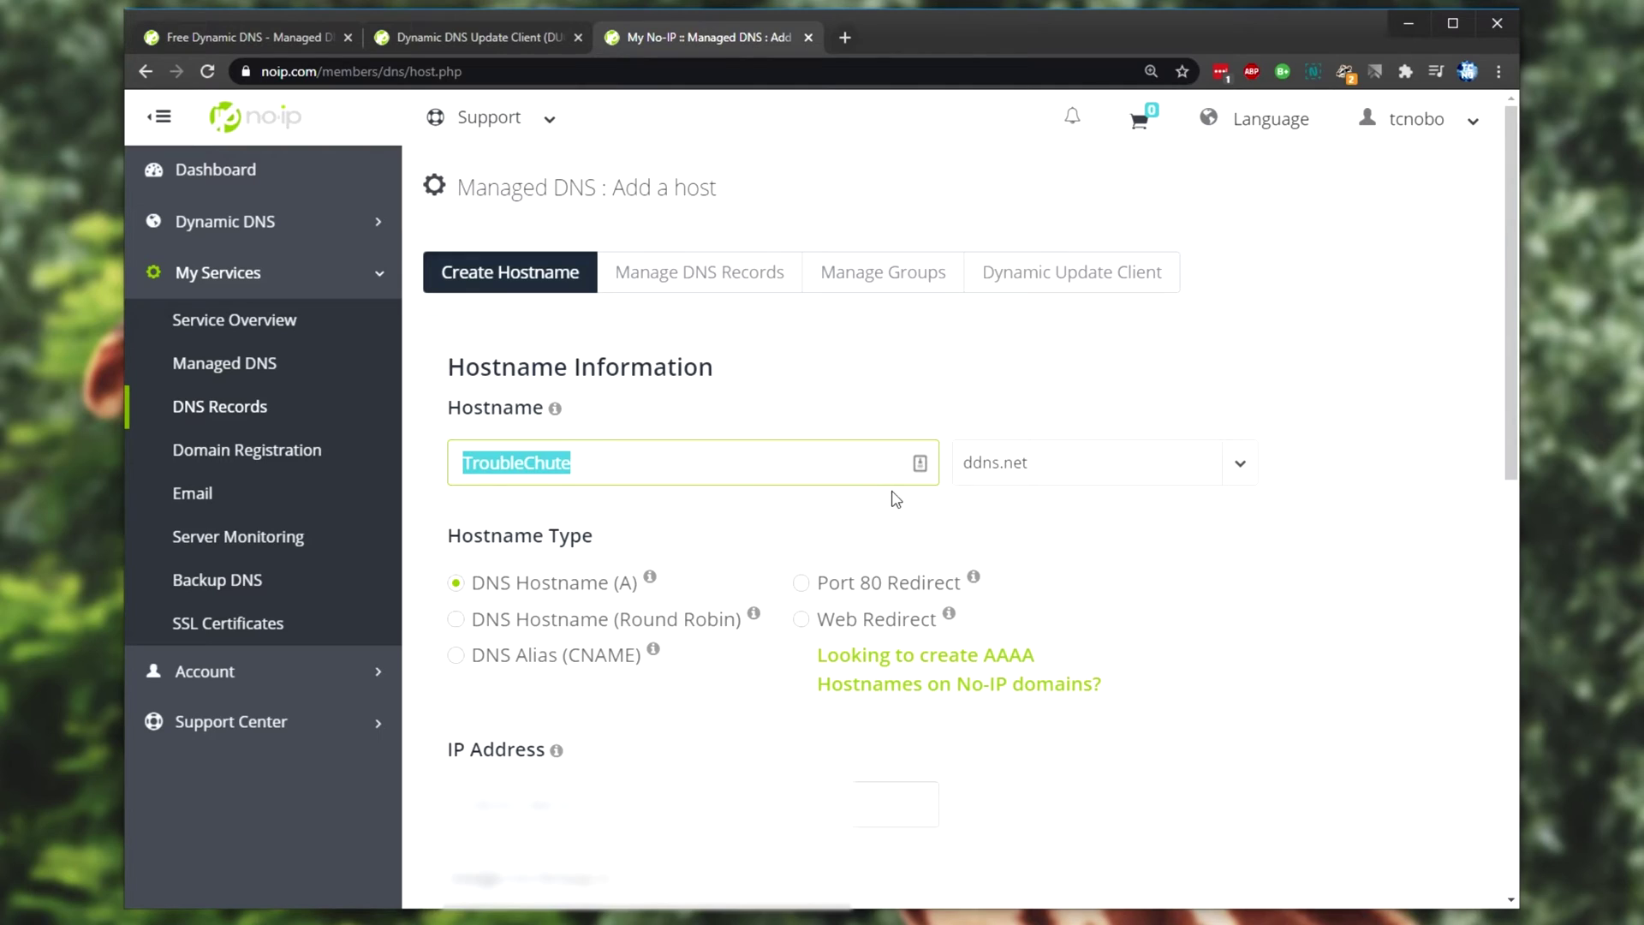
pyautogui.click(999, 549)
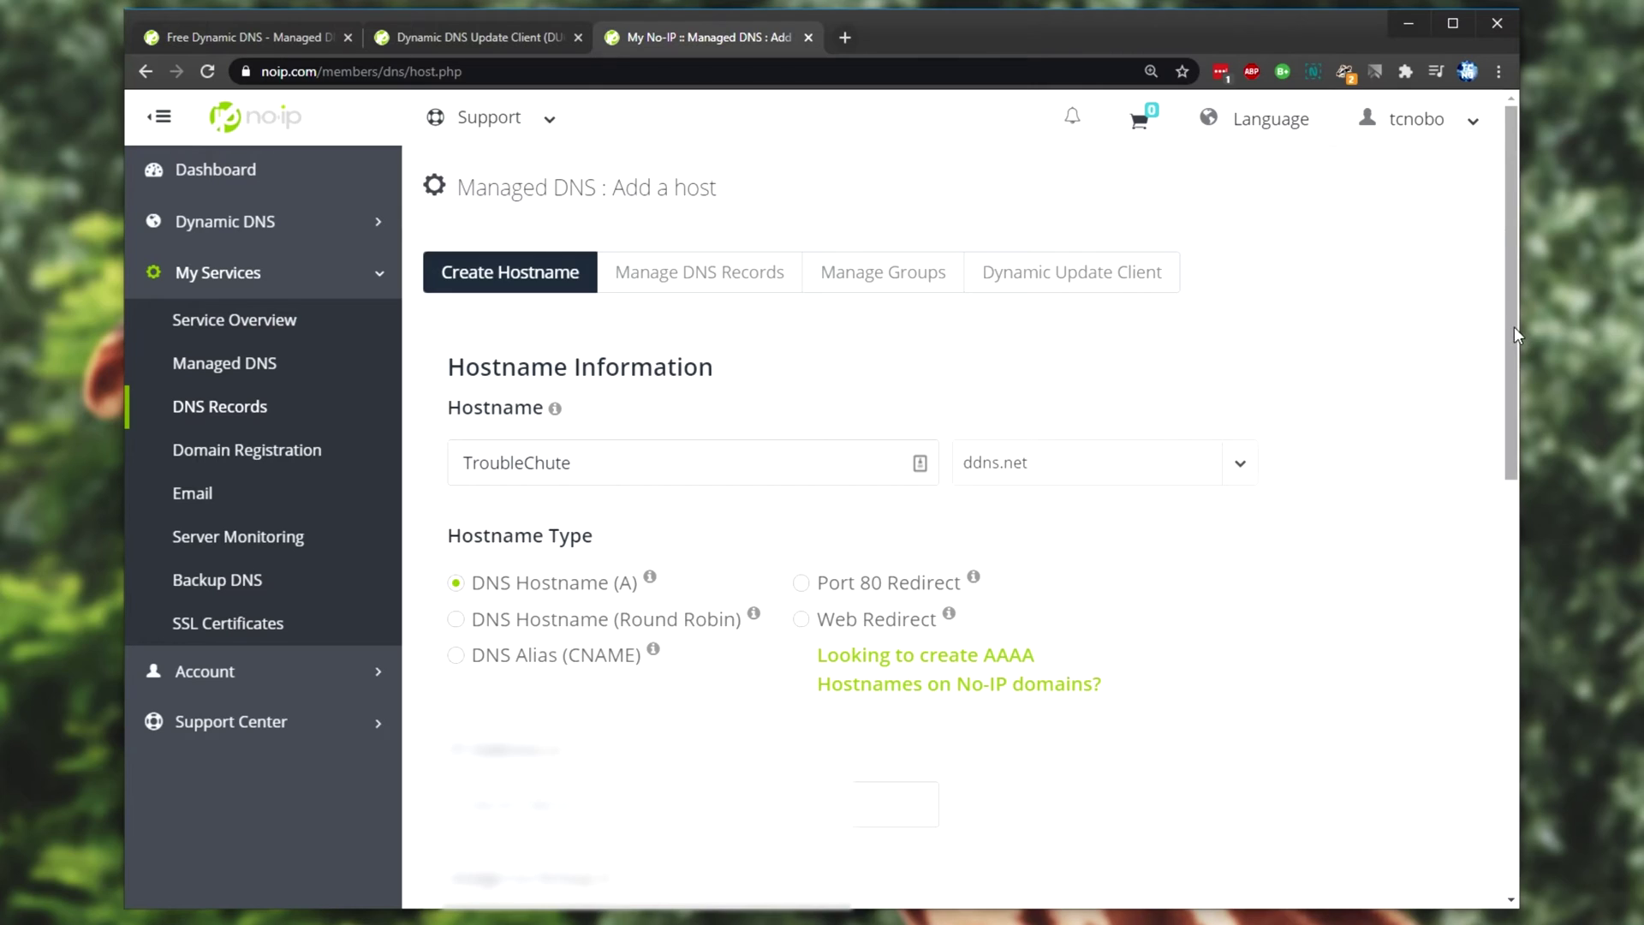
pyautogui.scroll(-8, 1520, 336)
pyautogui.click(572, 226)
pyautogui.click(653, 191)
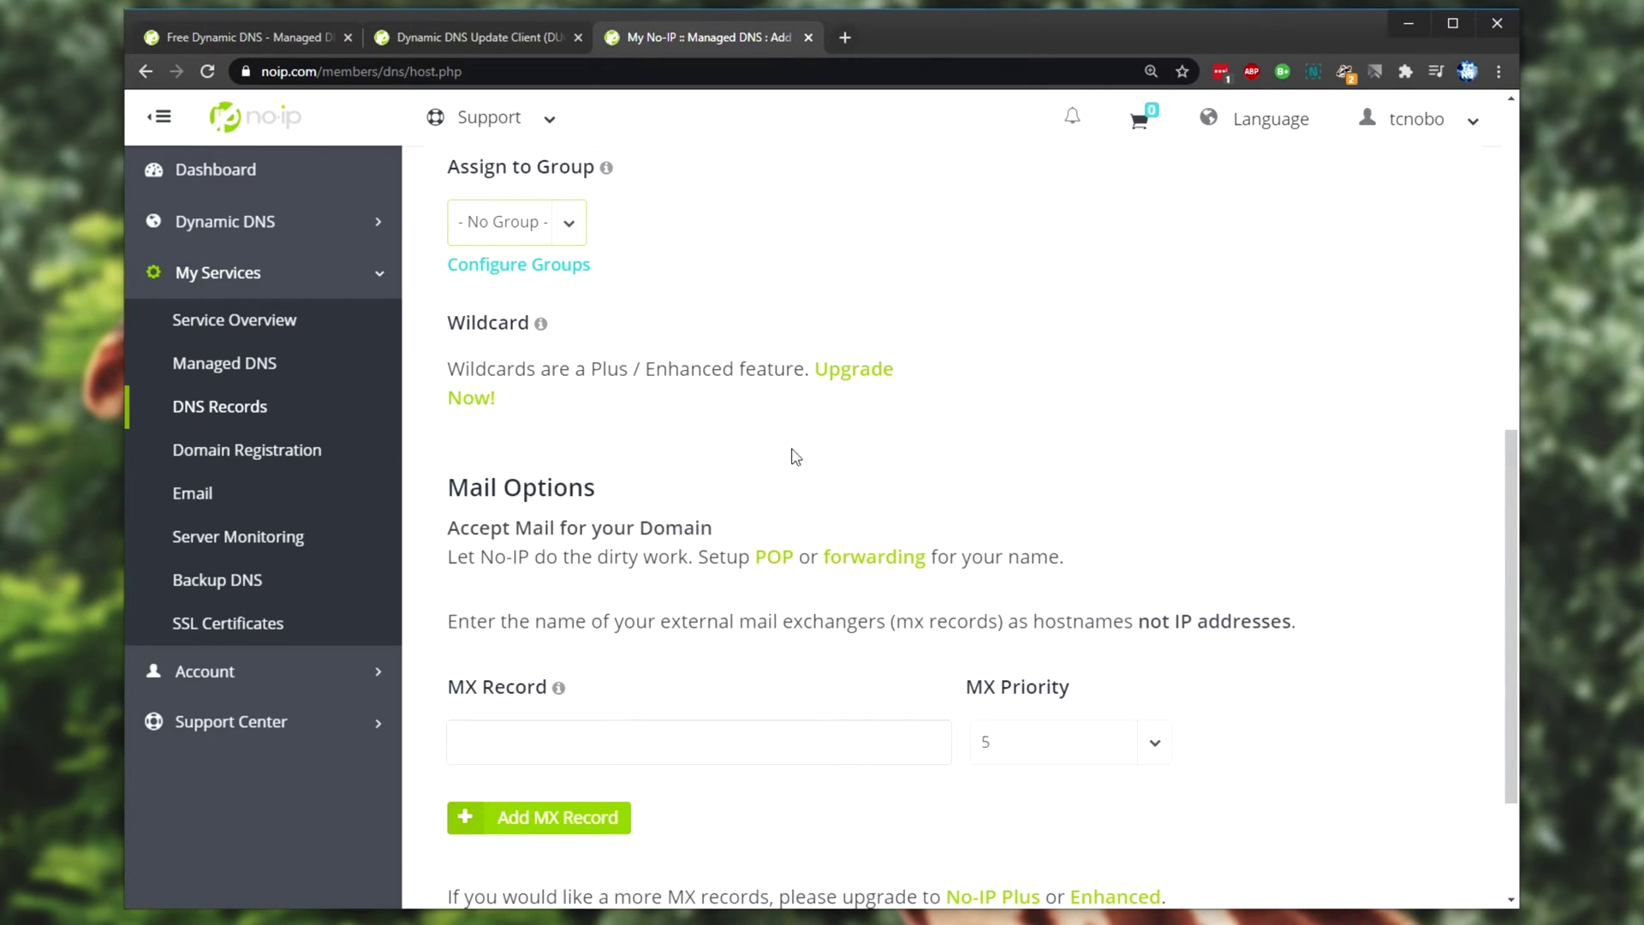
pyautogui.moveTo(1512, 463); pyautogui.dragTo(1512, 550)
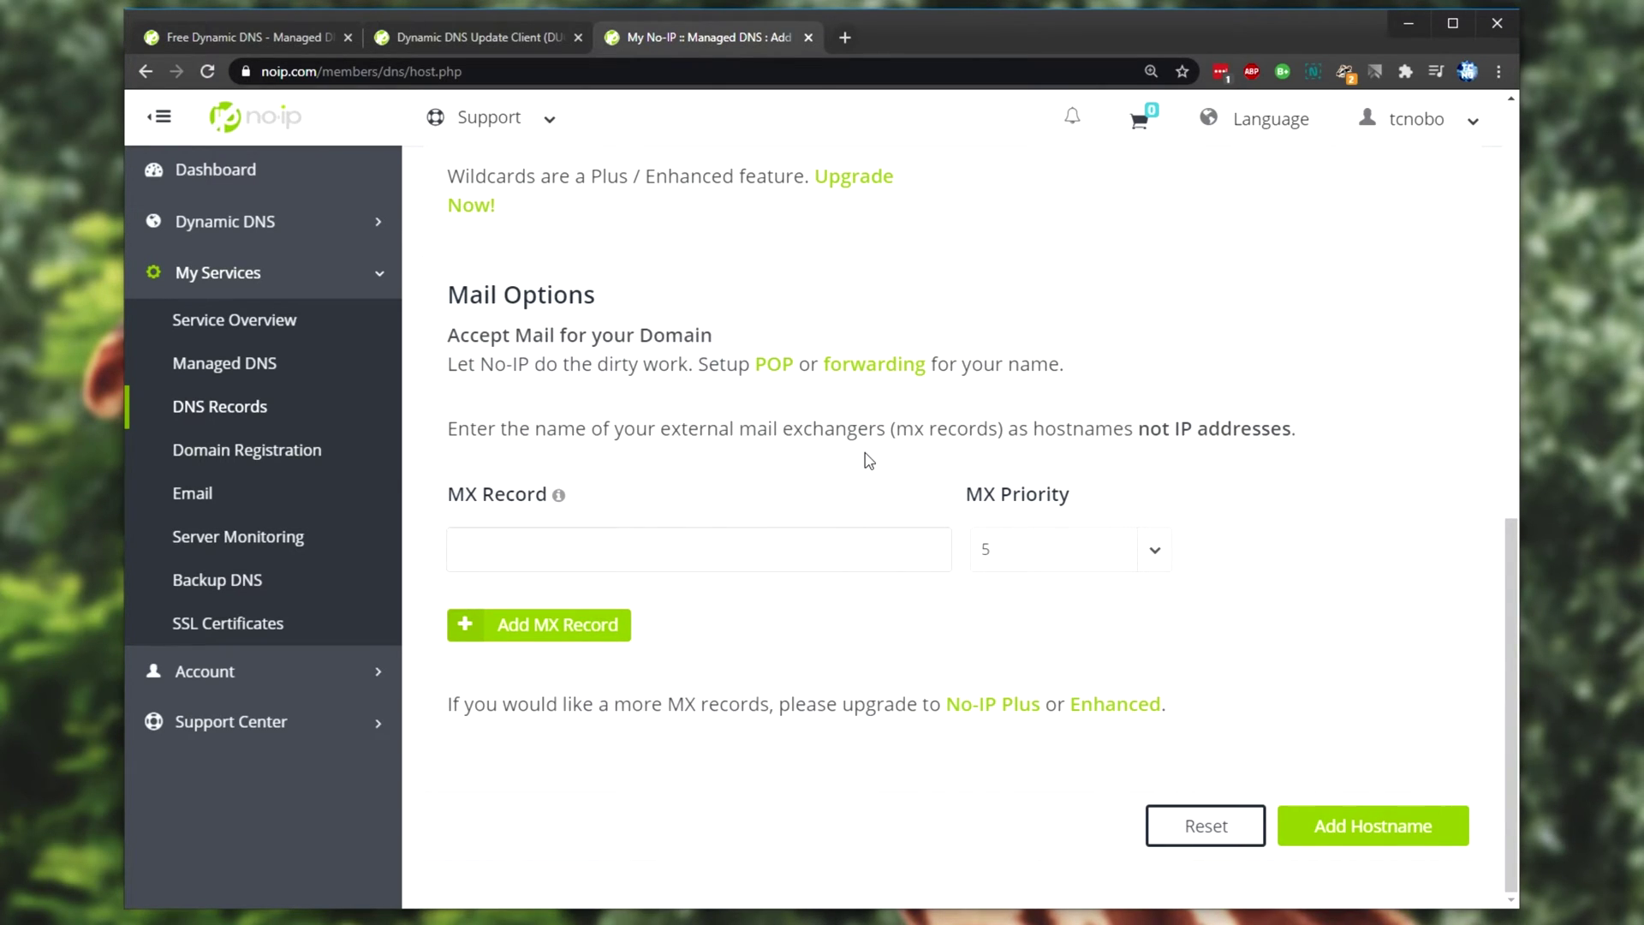
pyautogui.click(1393, 833)
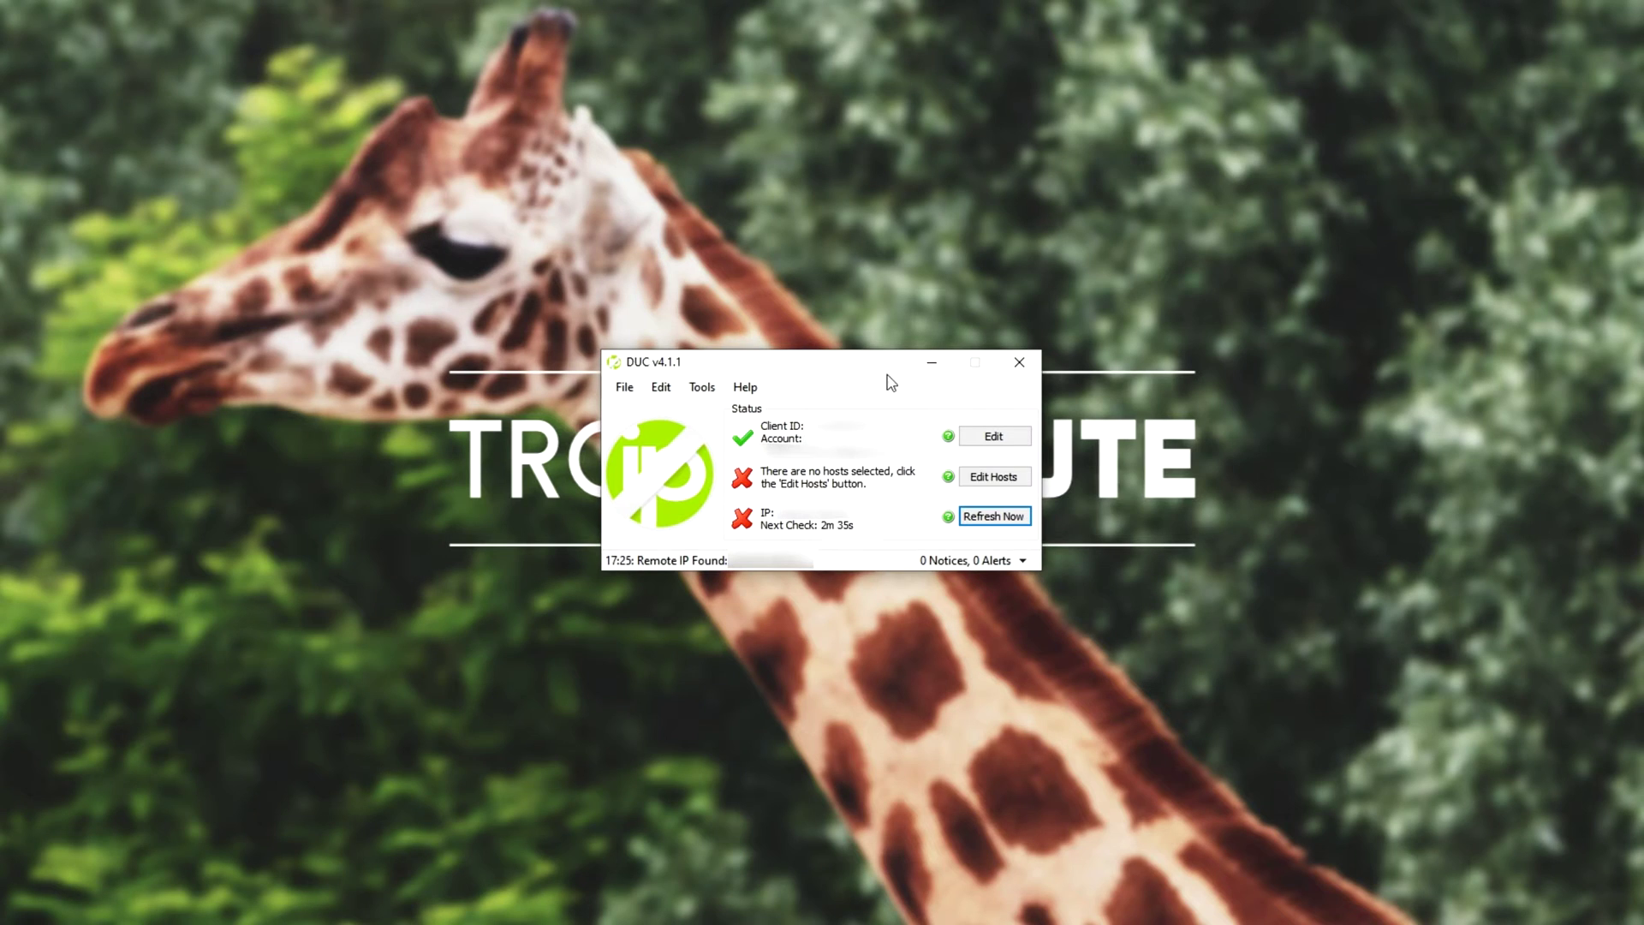
# Tick troublechute.ddns.net in Edit Hosts, save, and refresh the IP update now
pyautogui.click(1017, 485)
pyautogui.click(718, 375)
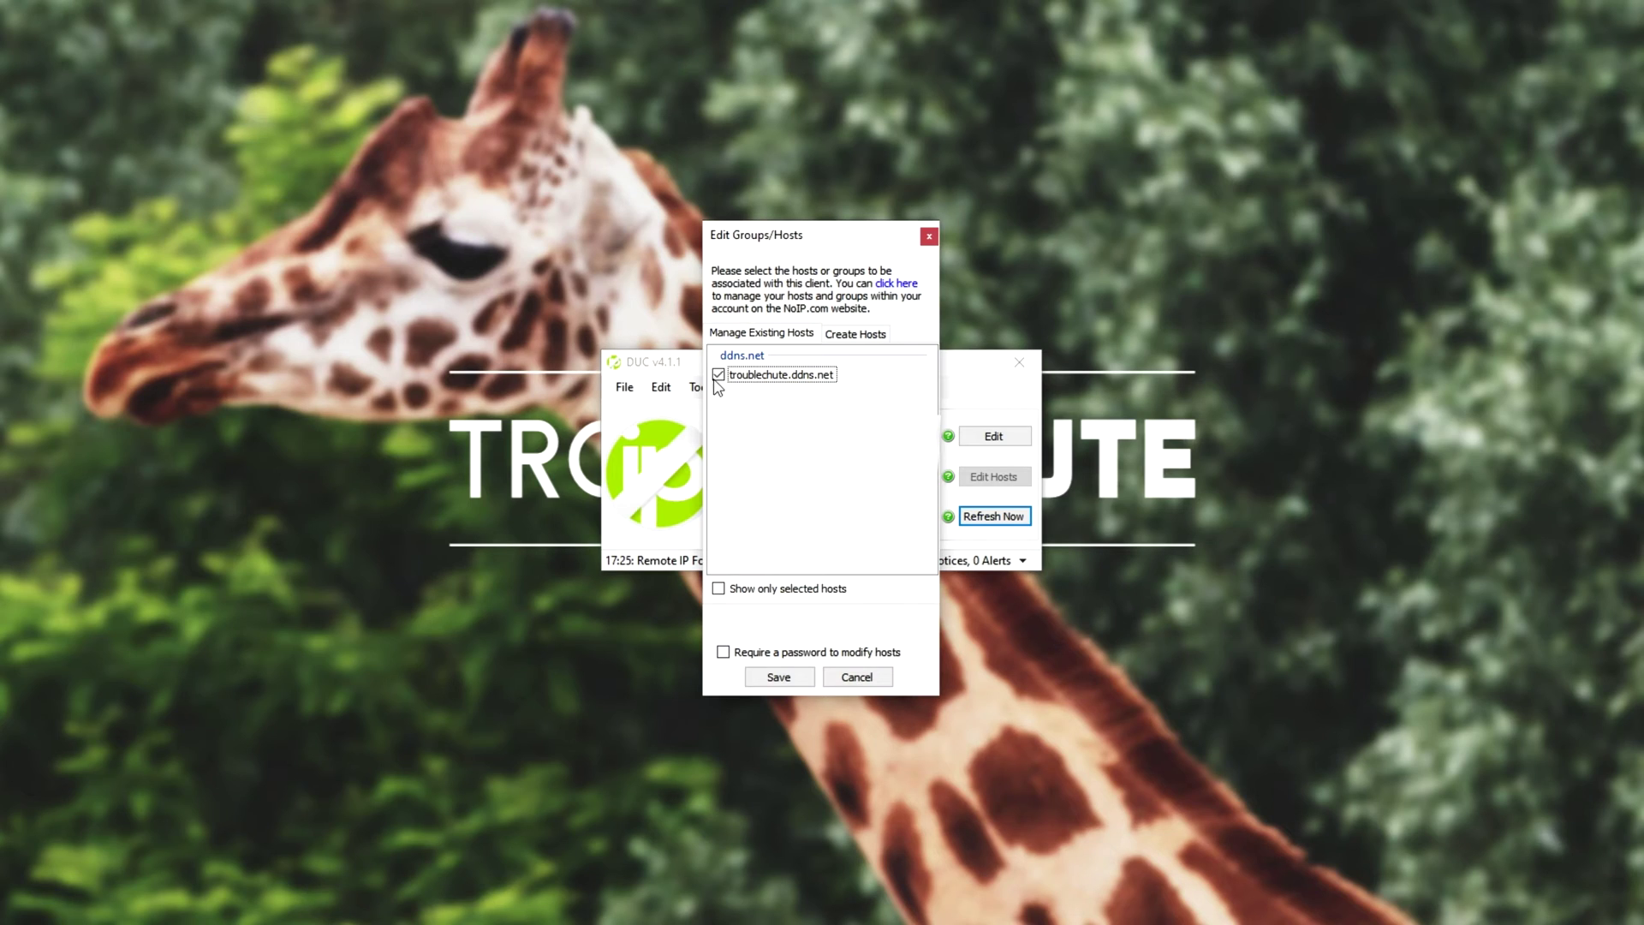
pyautogui.click(821, 381)
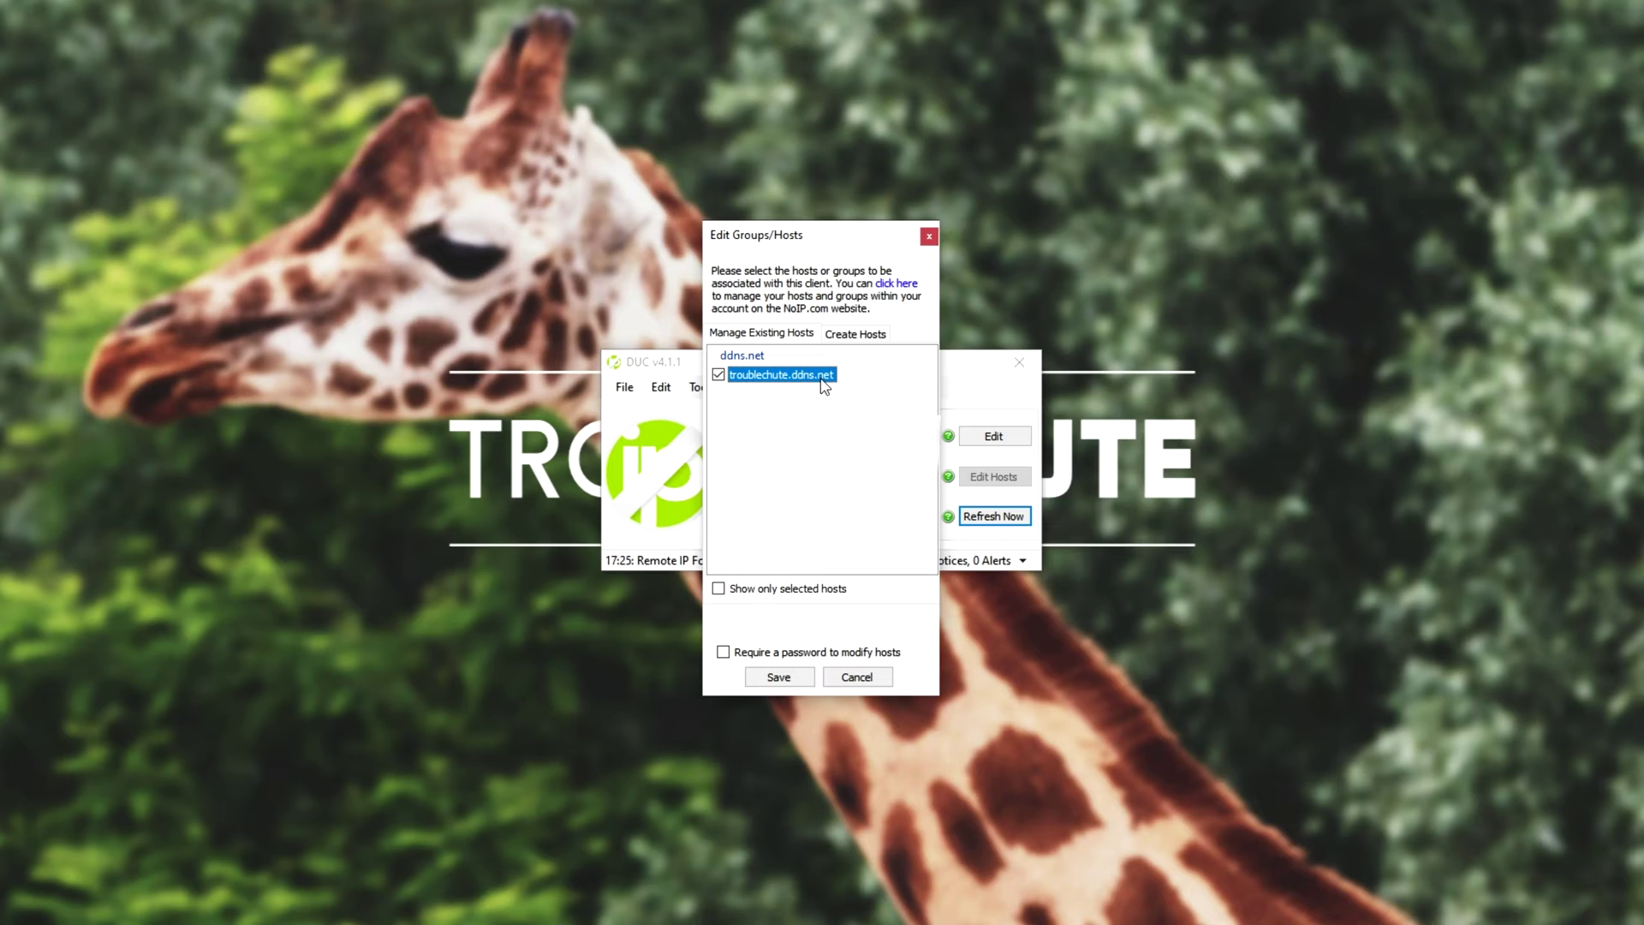
pyautogui.click(778, 676)
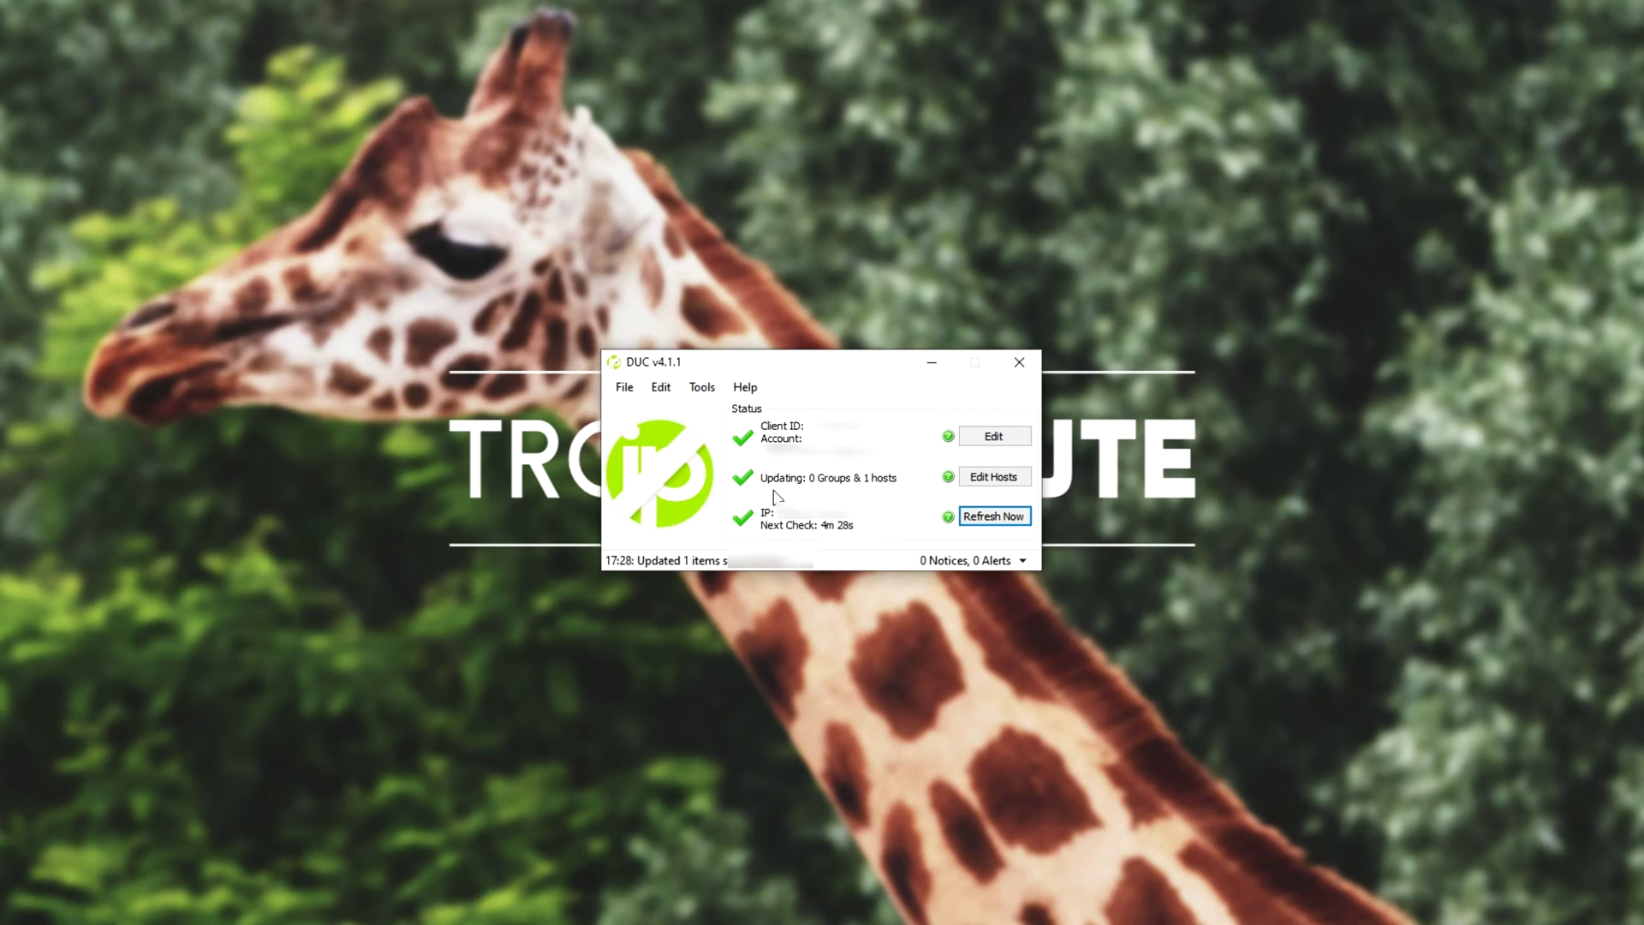
pyautogui.click(976, 519)
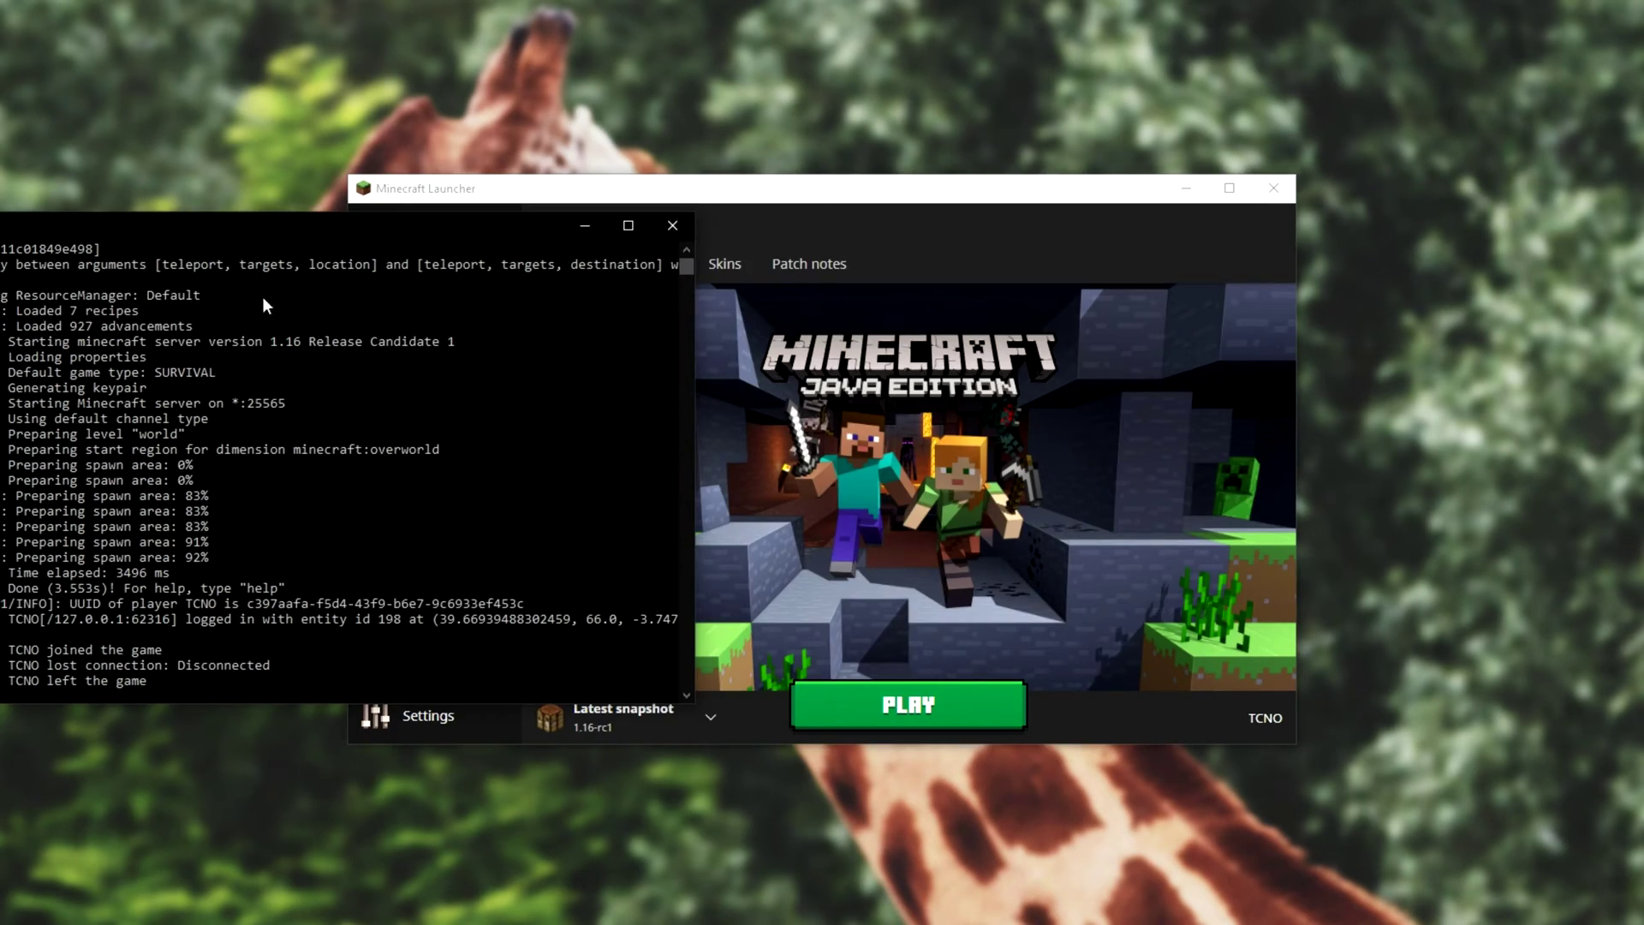
# Launch Minecraft from the launcher and view the Local server's info without changes
pyautogui.click(990, 501)
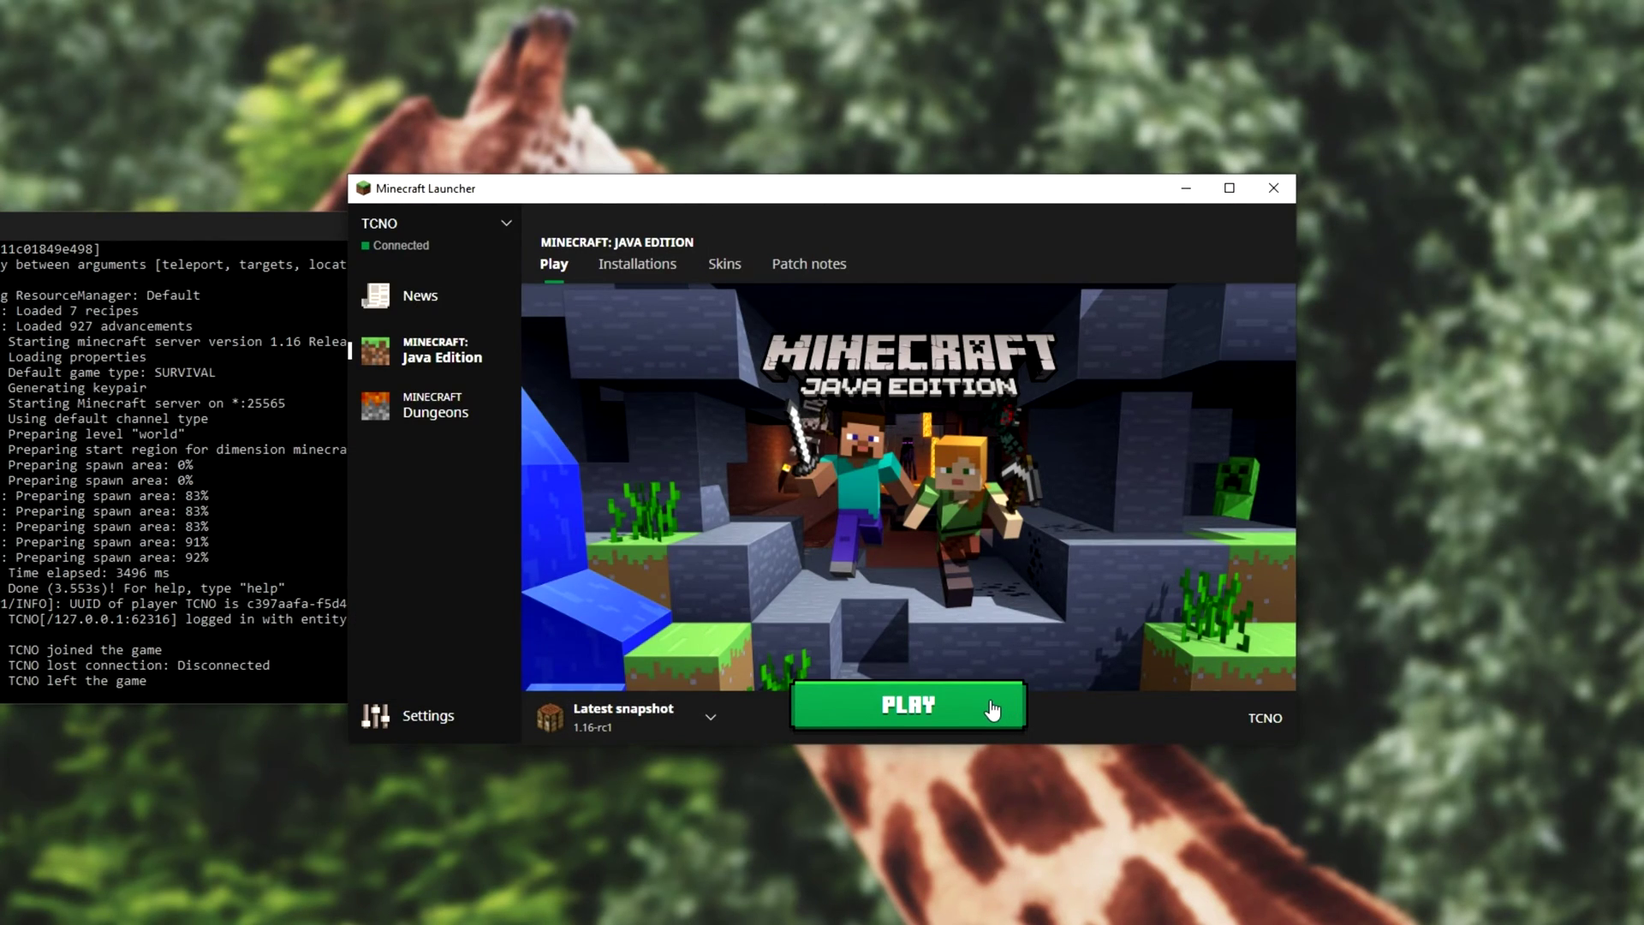
pyautogui.click(991, 709)
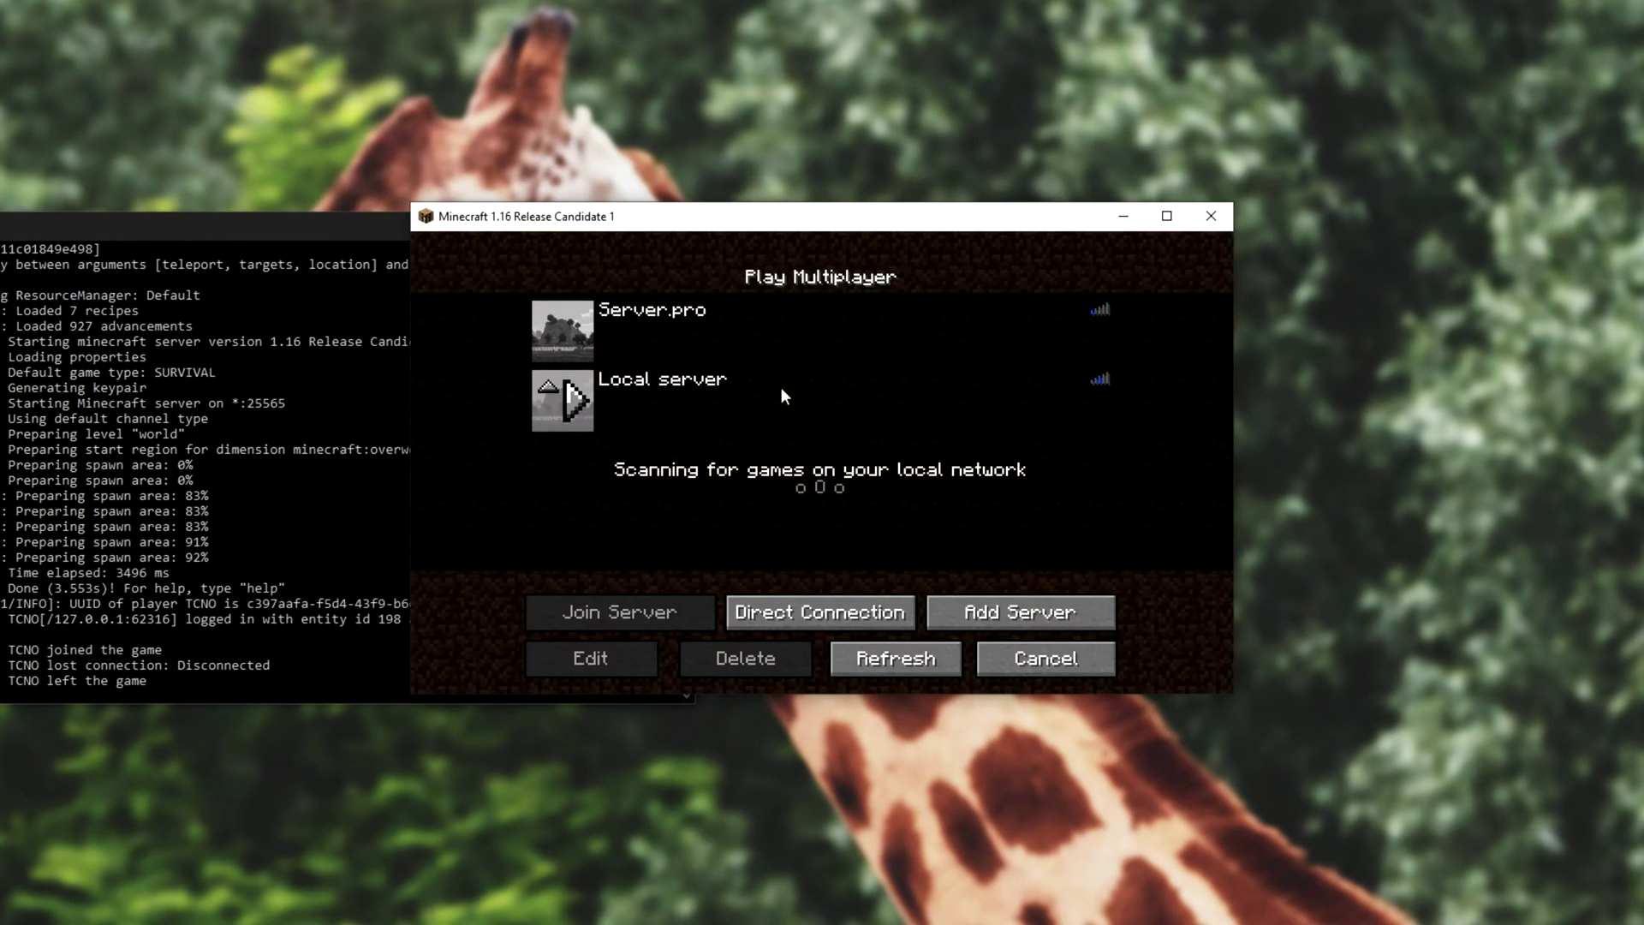
pyautogui.click(780, 387)
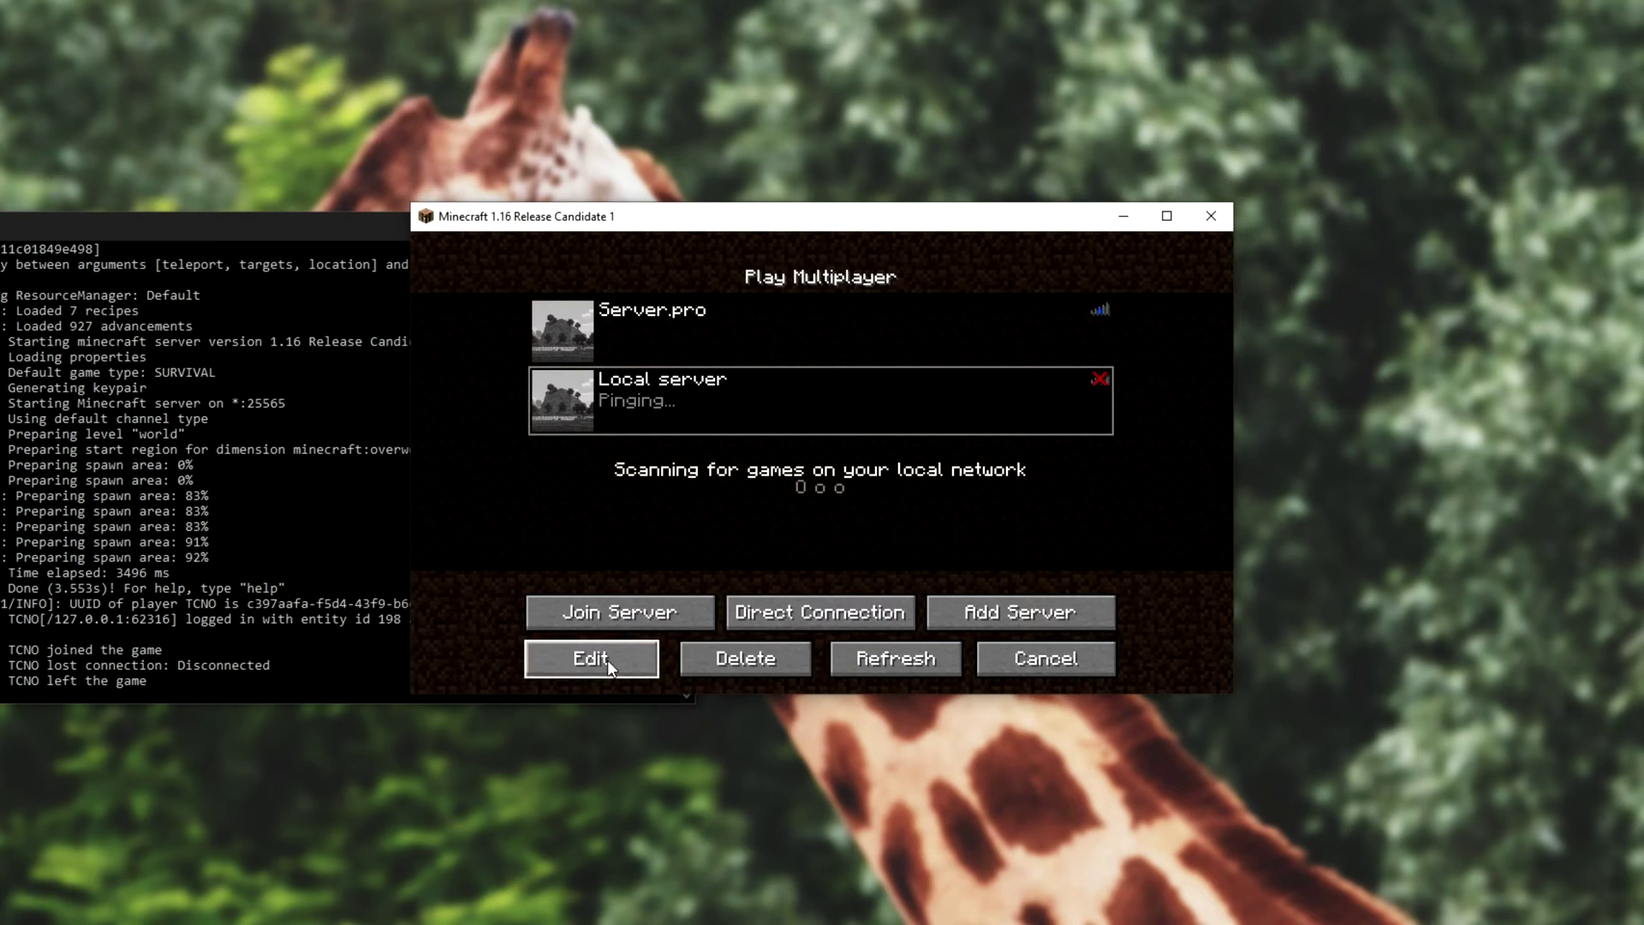
pyautogui.click(608, 663)
pyautogui.click(820, 631)
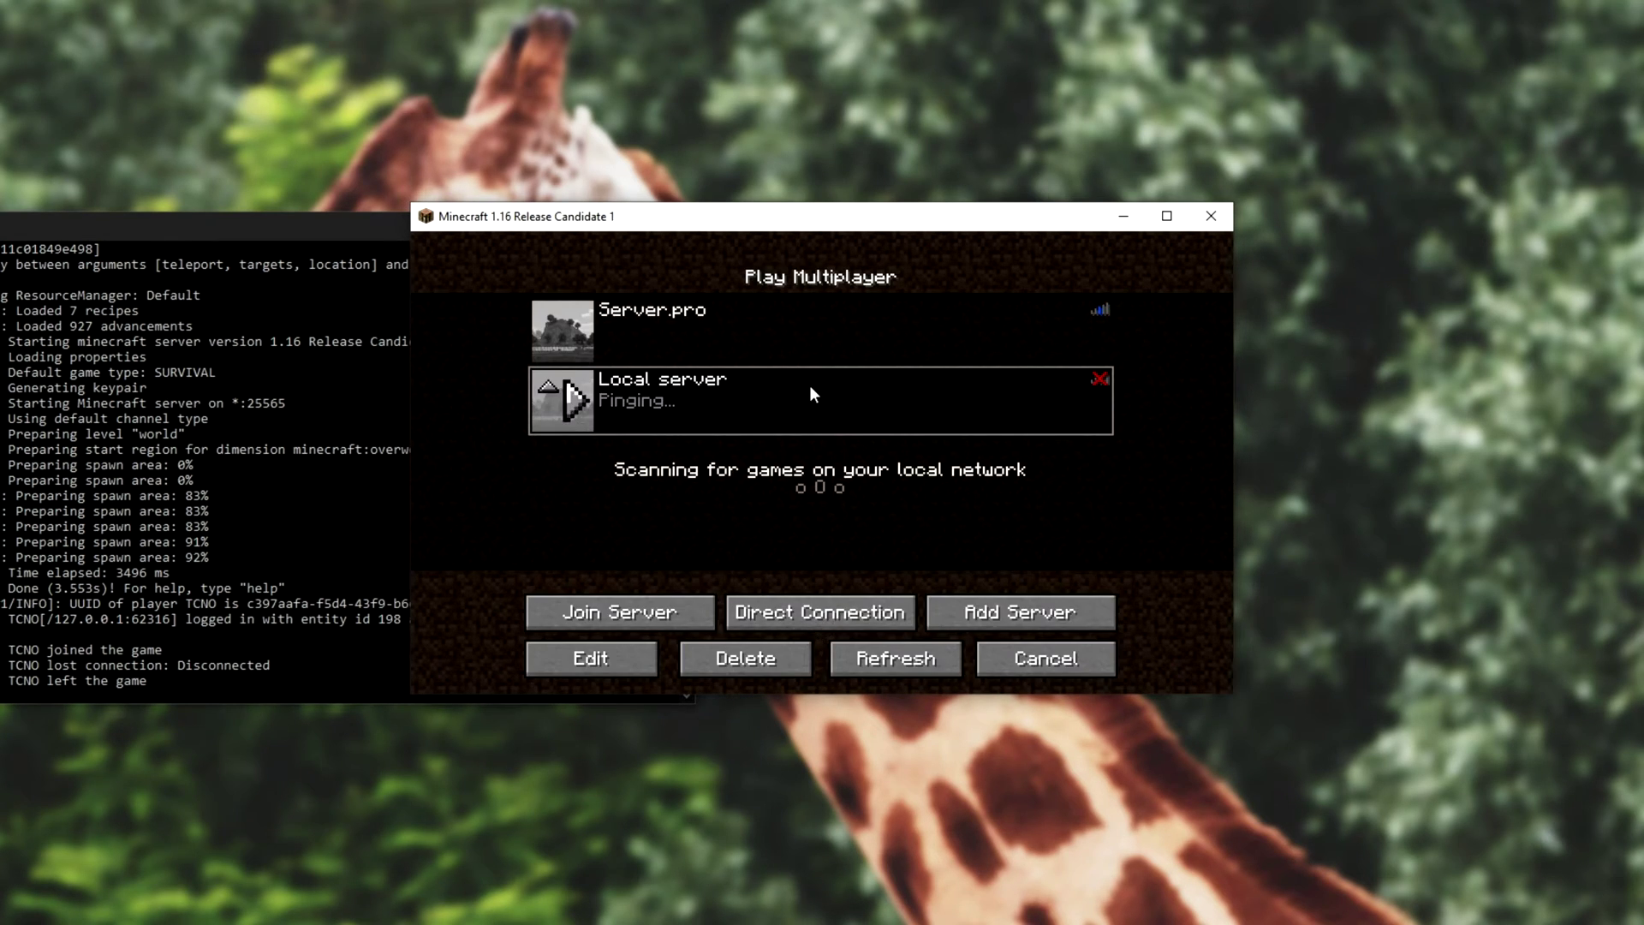
# Join the Local server, then disconnect from it via the pause menu
pyautogui.doubleClick(809, 383)
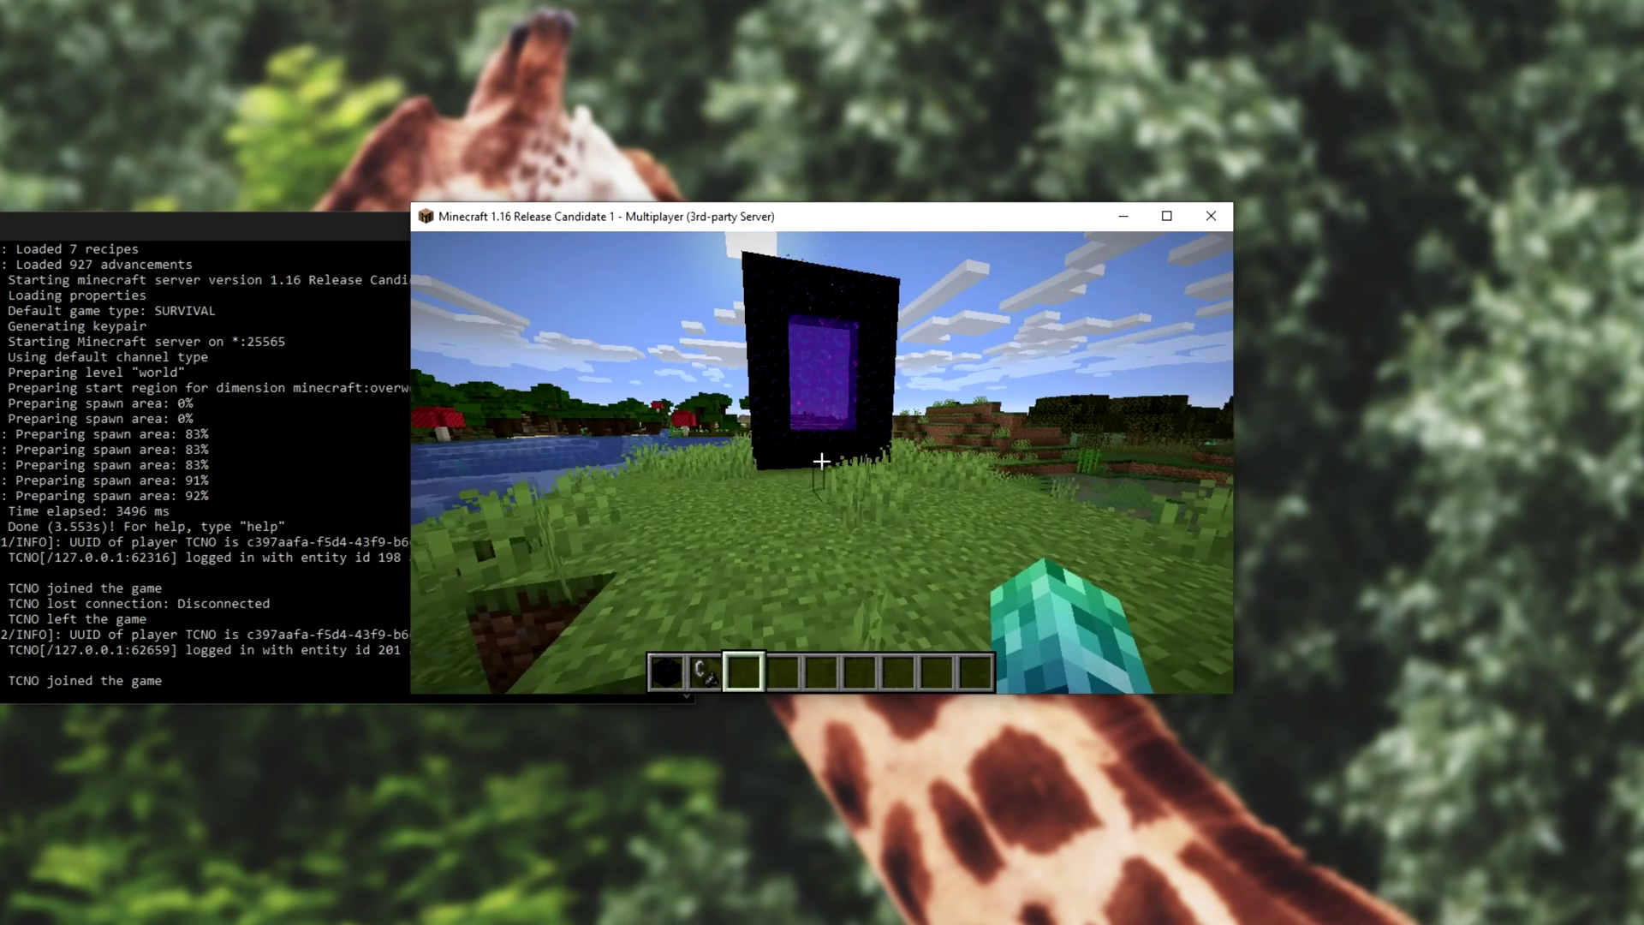
pyautogui.press('Escape')
pyautogui.click(812, 569)
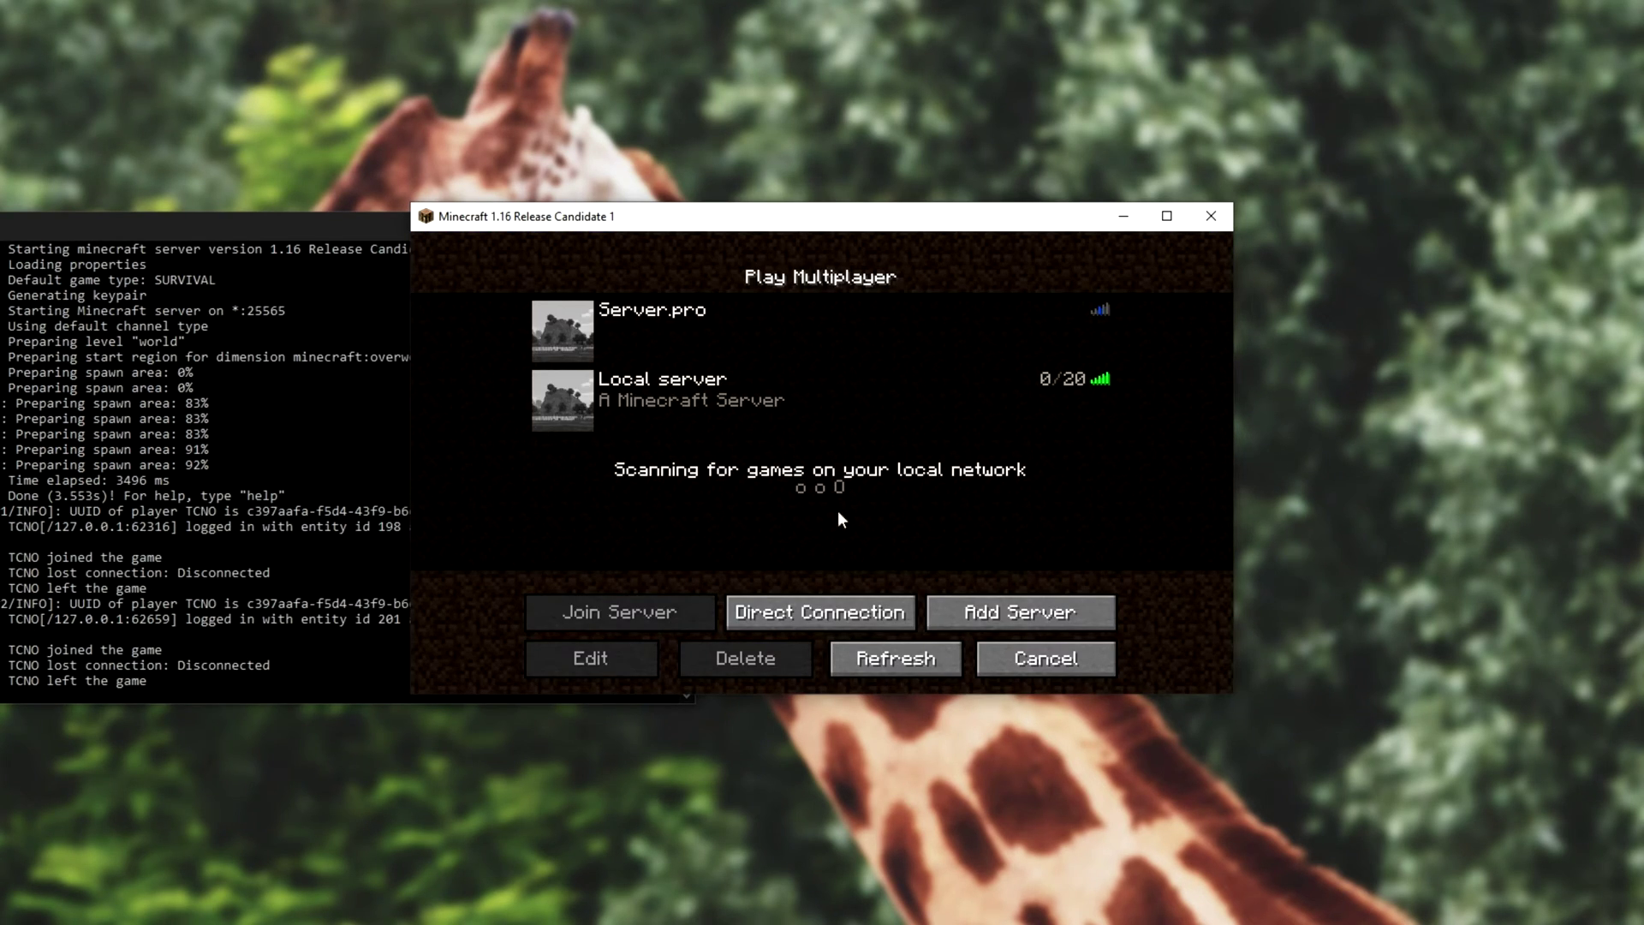
# Add 'Minecraft Server' at troublechute.ddns.net, try connecting, and cancel the failed attempt
pyautogui.click(998, 603)
pyautogui.click(824, 442)
pyautogui.write('troublechute.ddns.net')
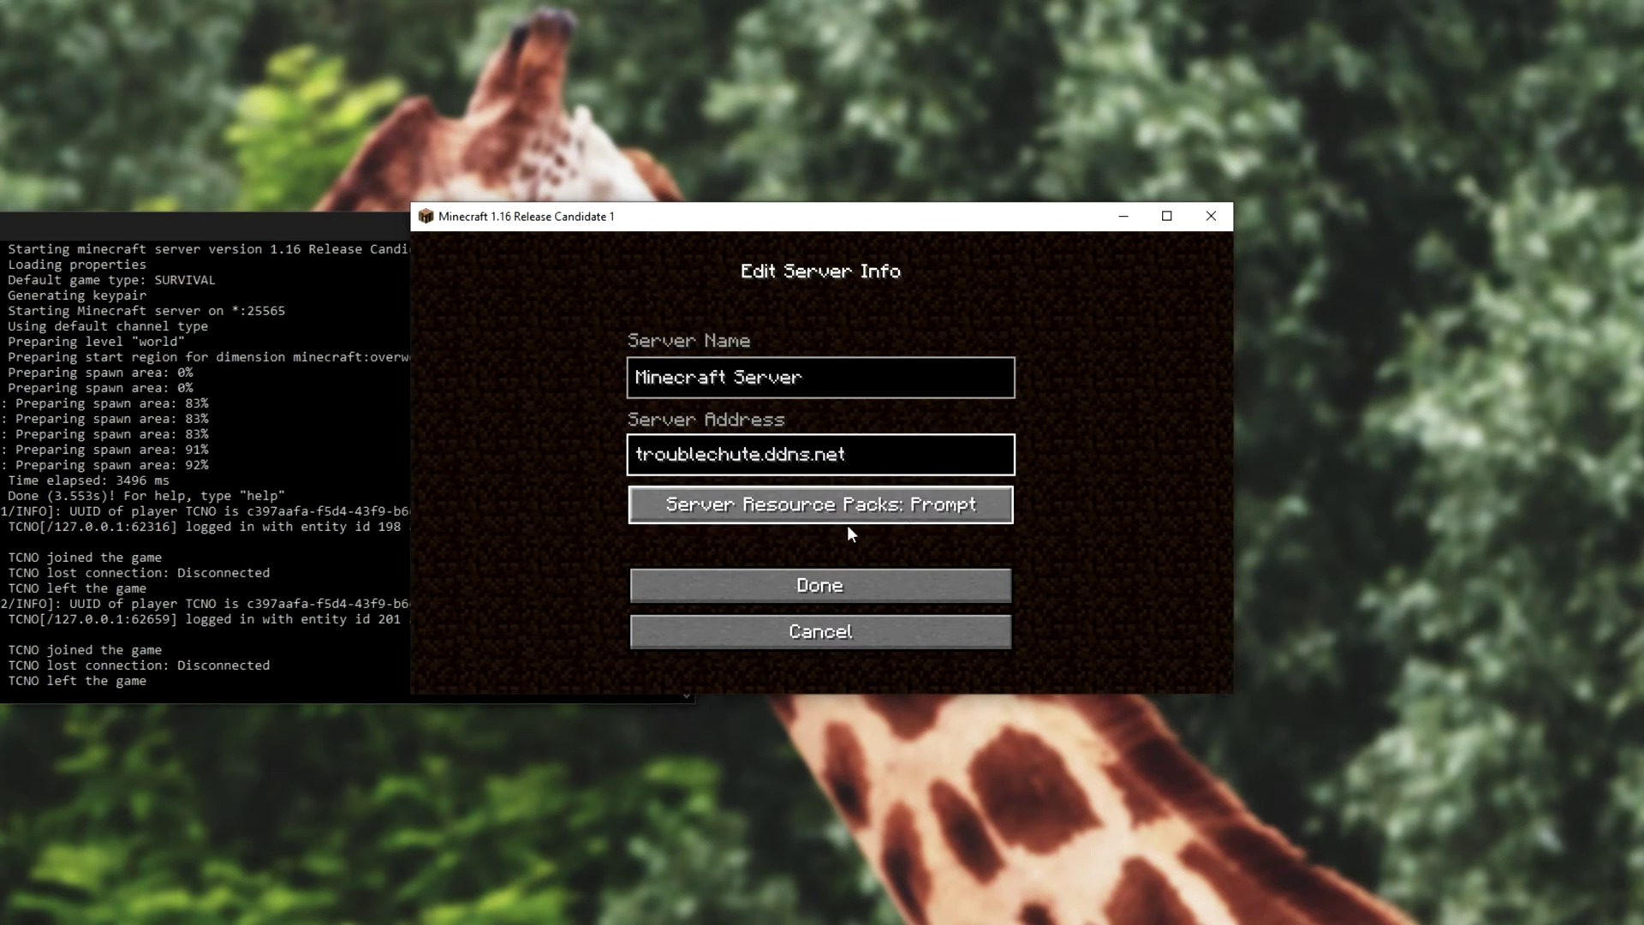
pyautogui.click(846, 588)
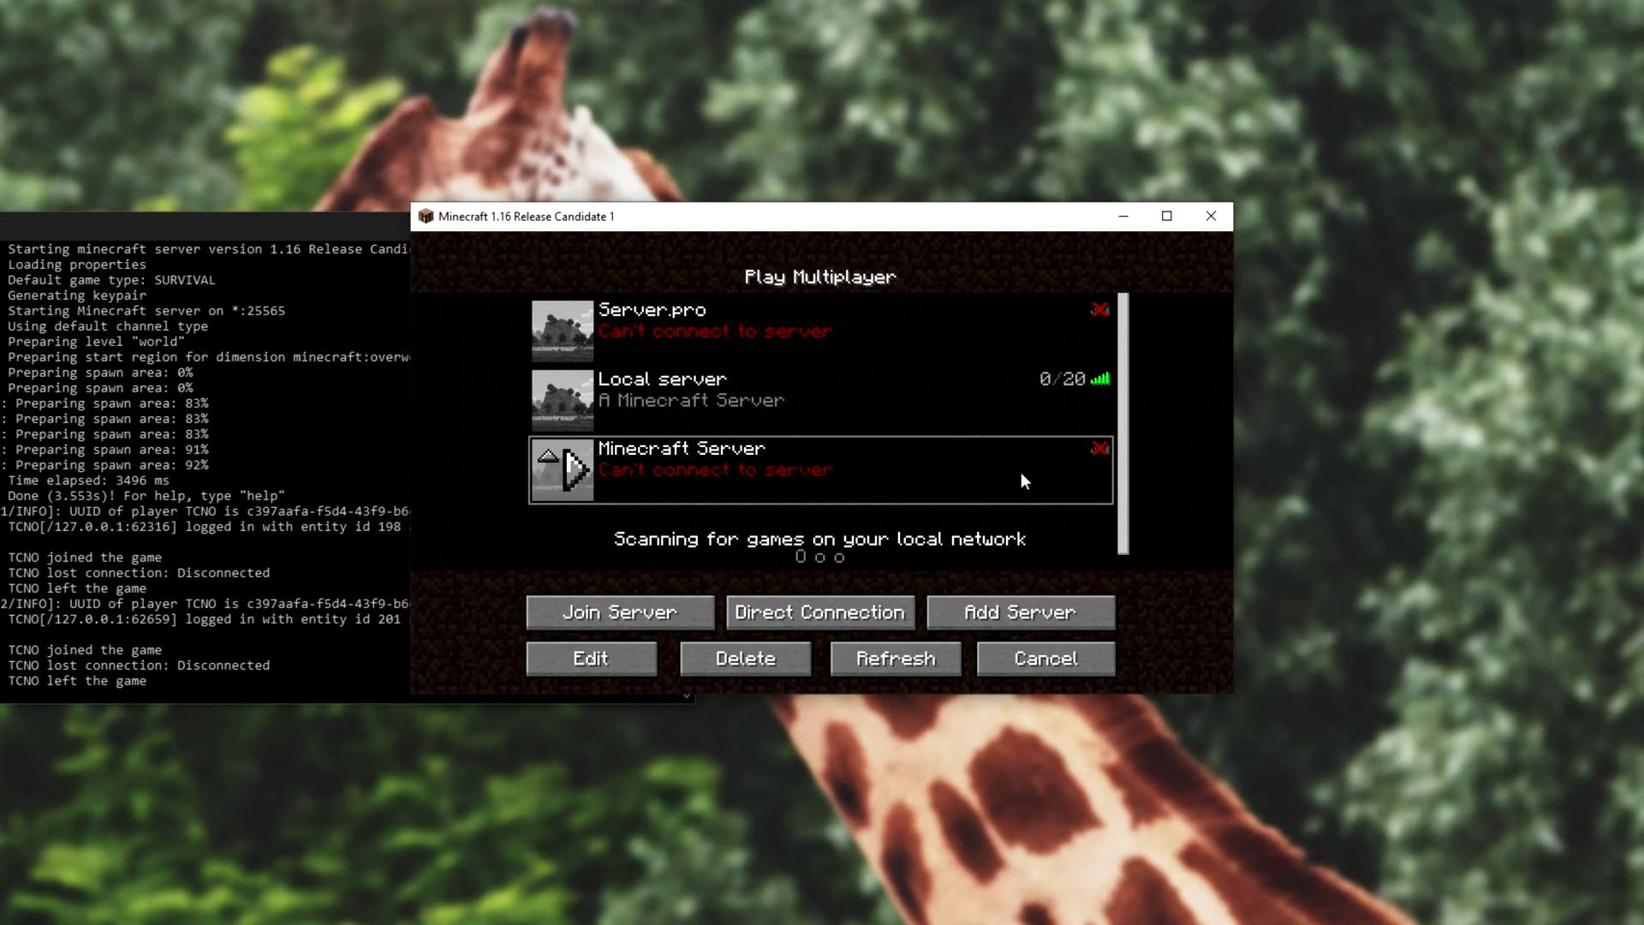
pyautogui.doubleClick(1022, 477)
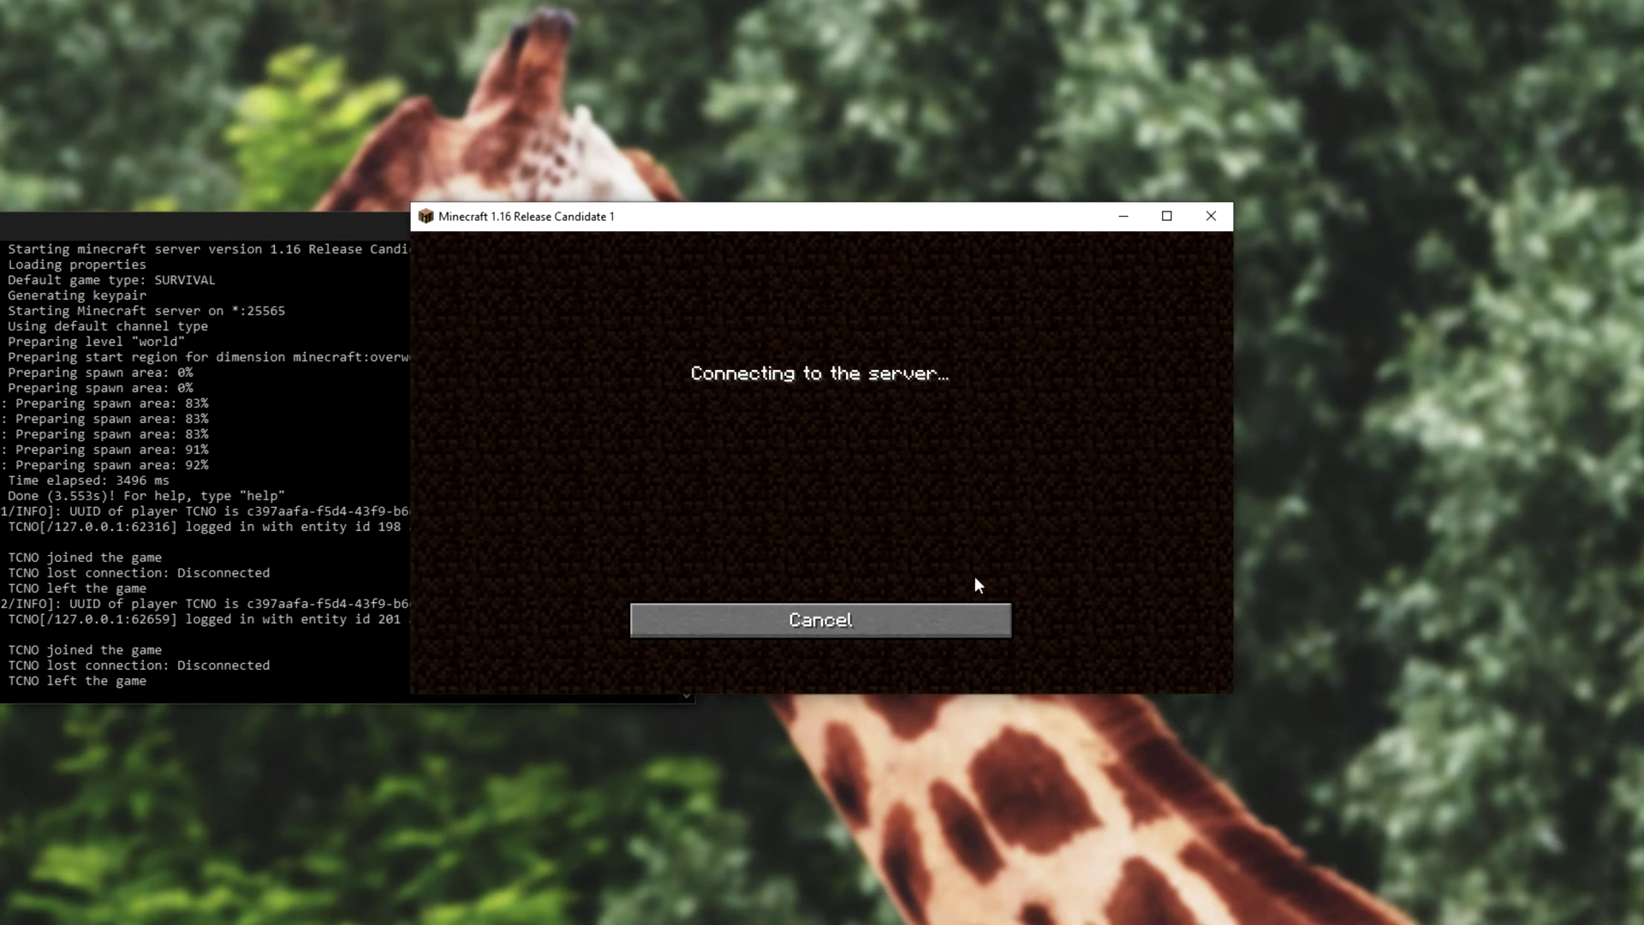
pyautogui.click(941, 618)
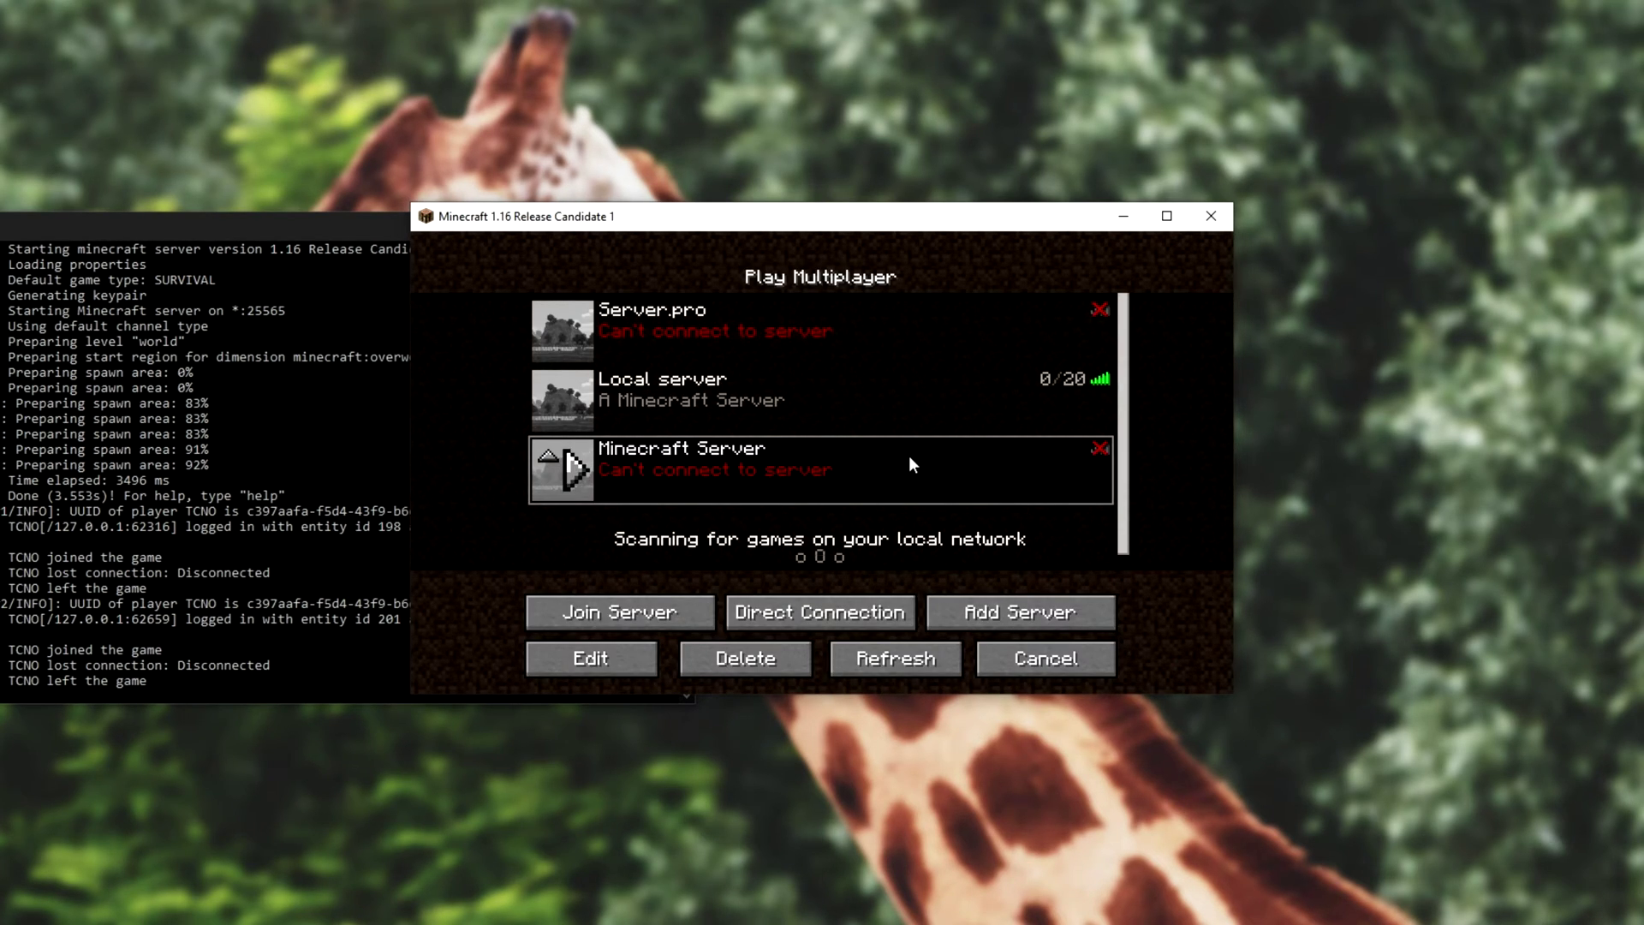
# Edit the Minecraft Server entry to append a port after troublechute.ddns.net in its address
pyautogui.click(618, 669)
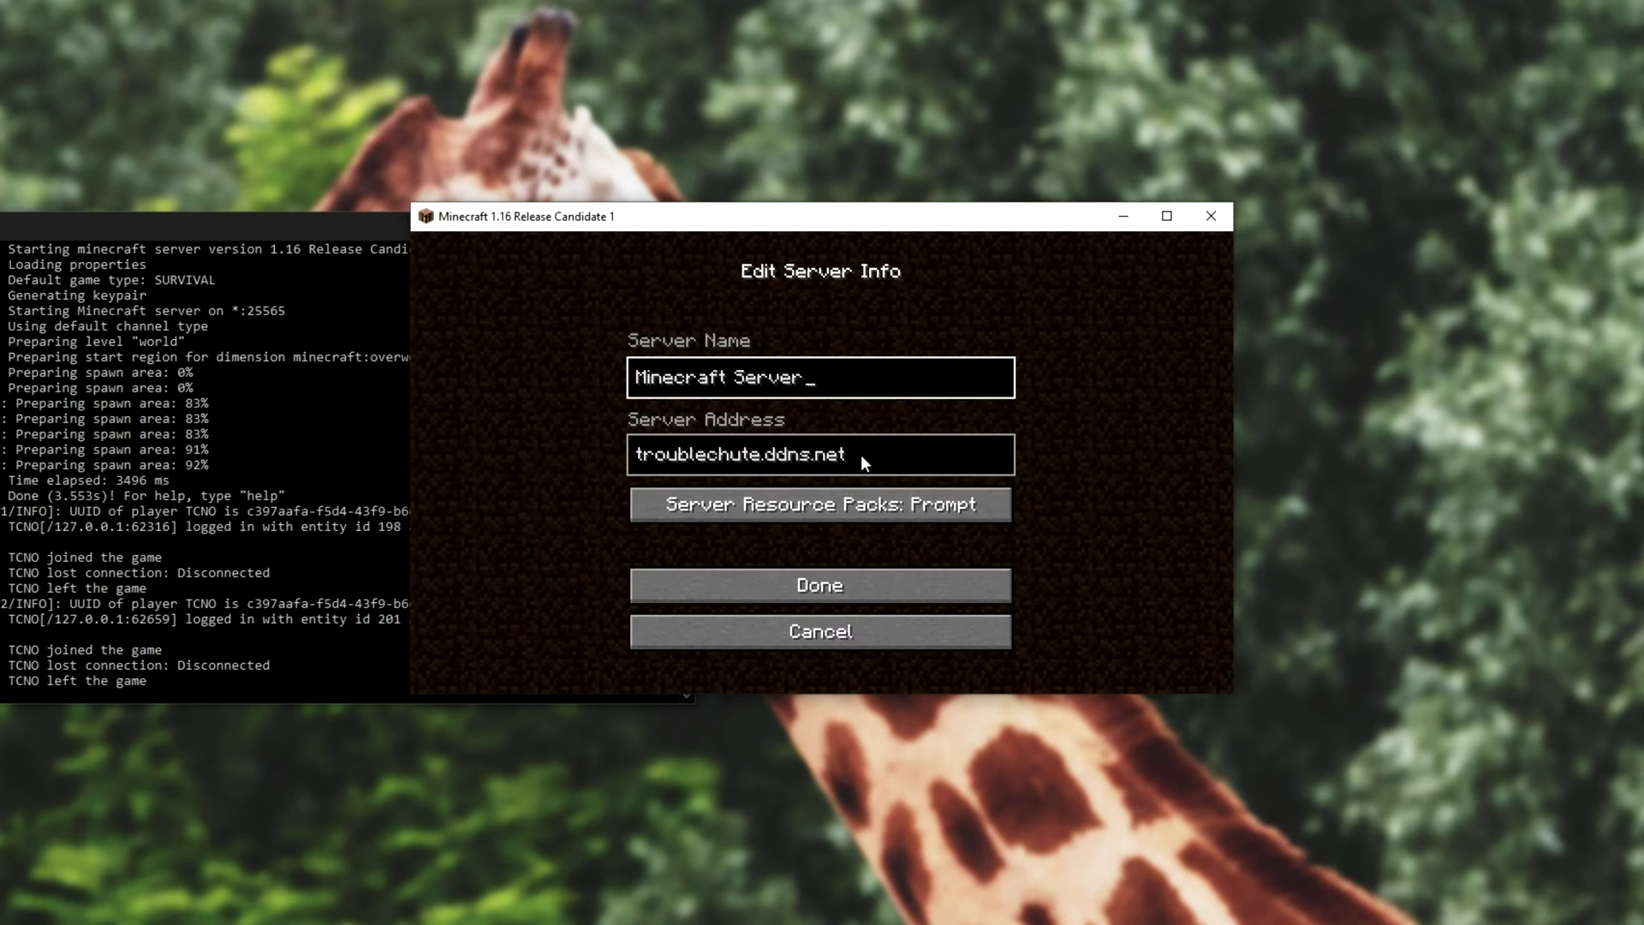
pyautogui.click(881, 461)
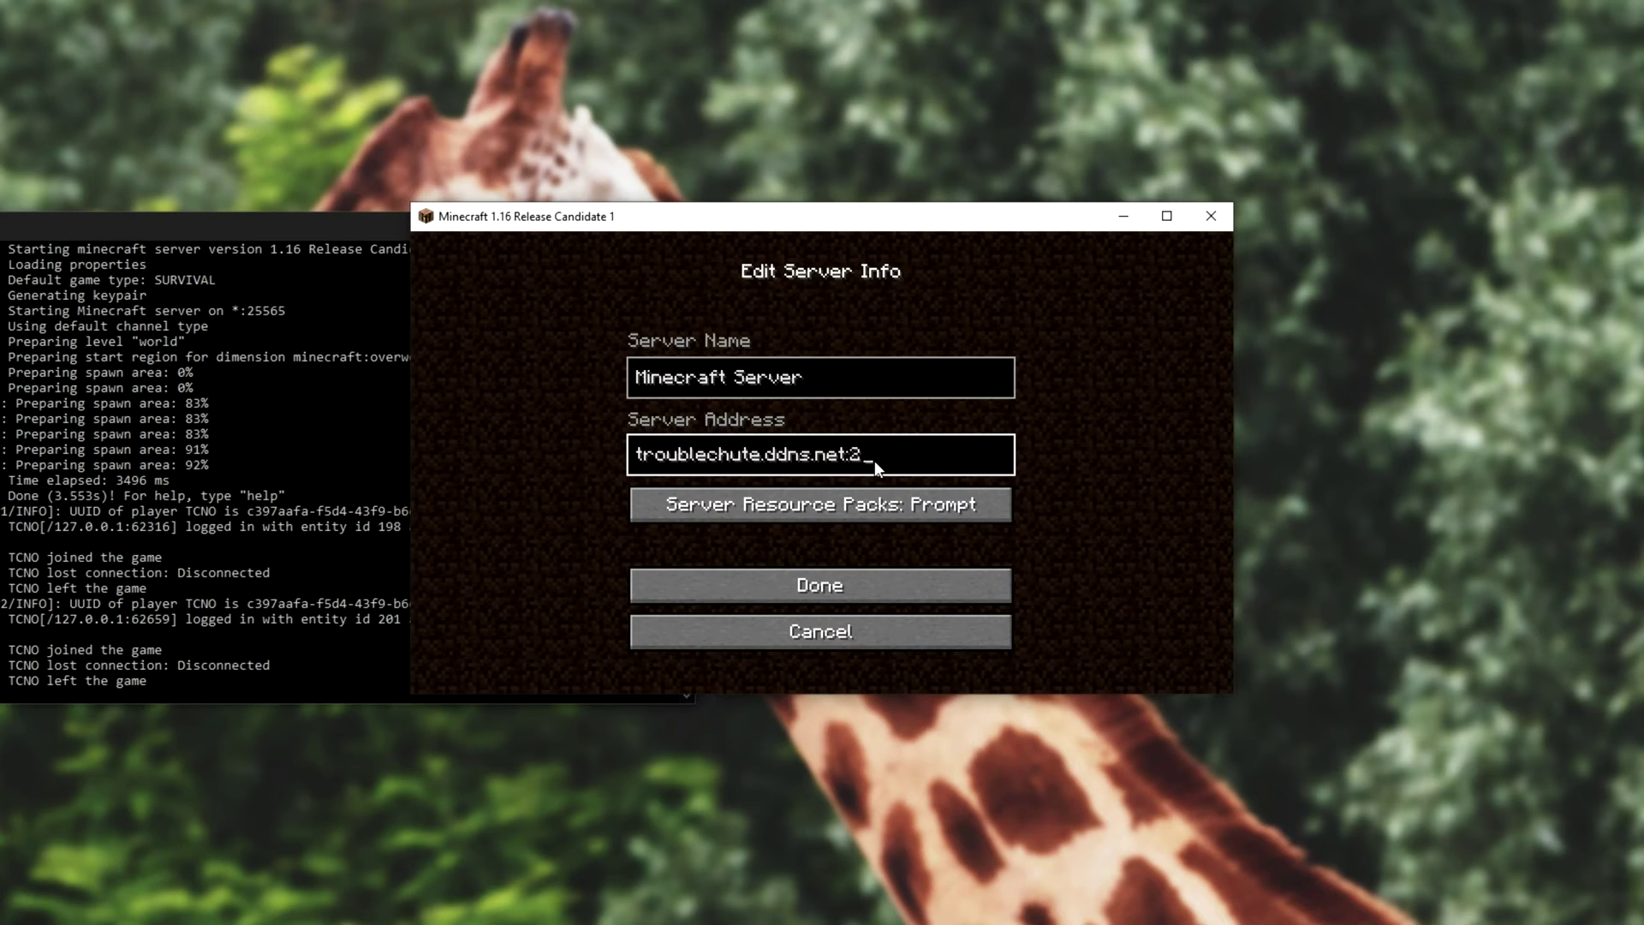
pyautogui.click(877, 584)
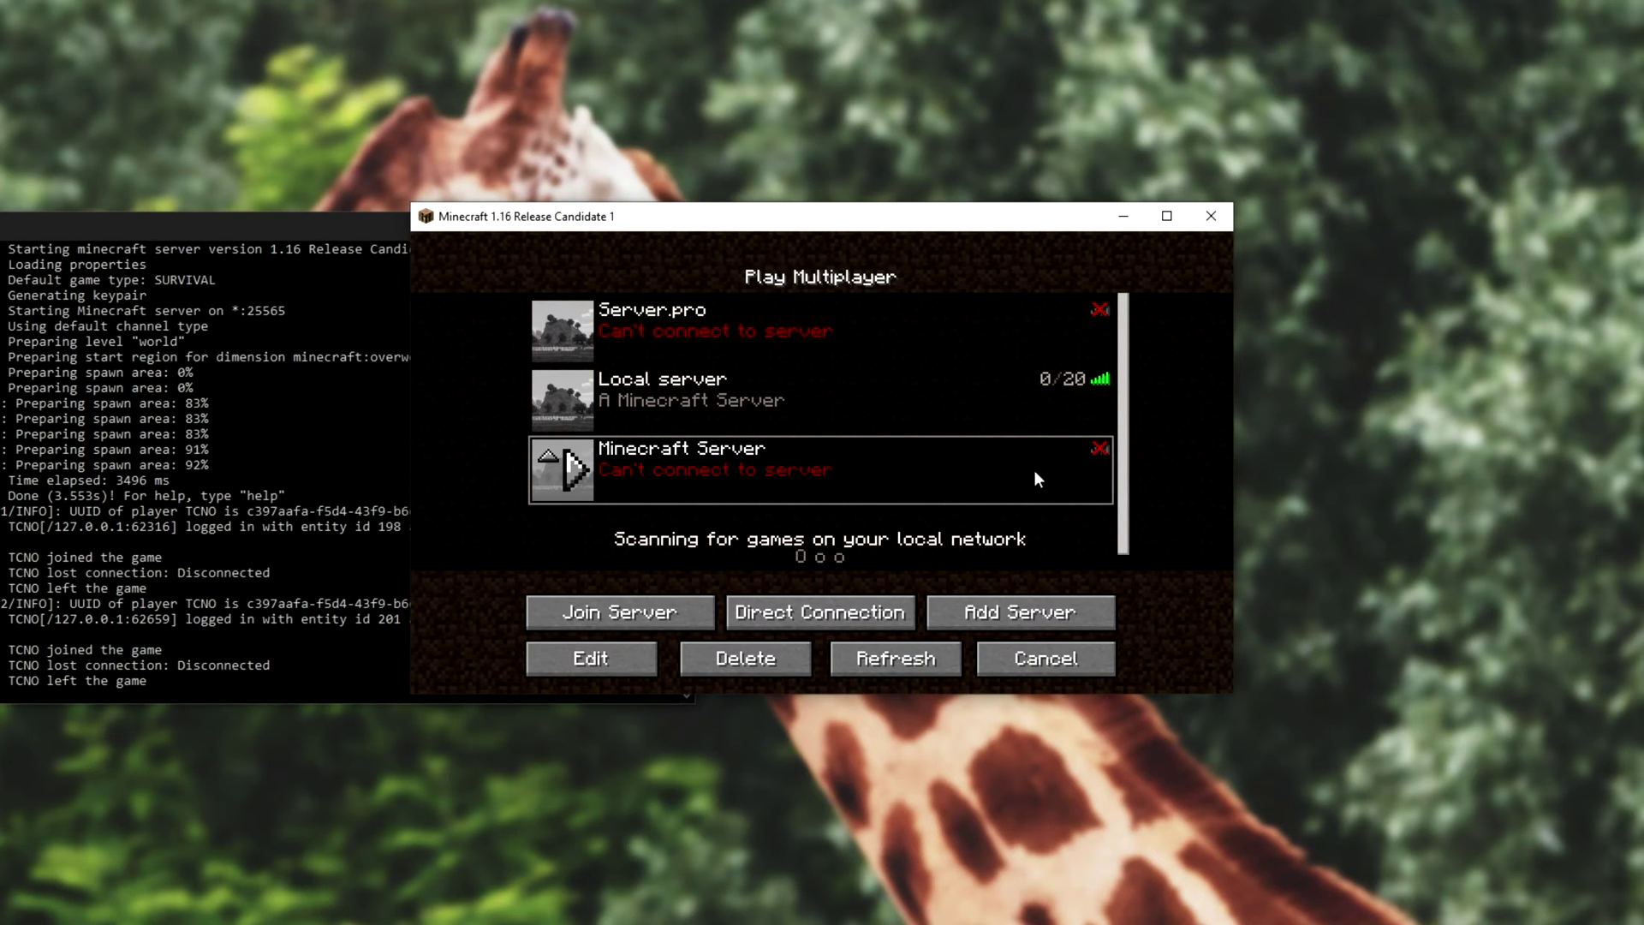
pyautogui.hotkey('alt', 'Tab')
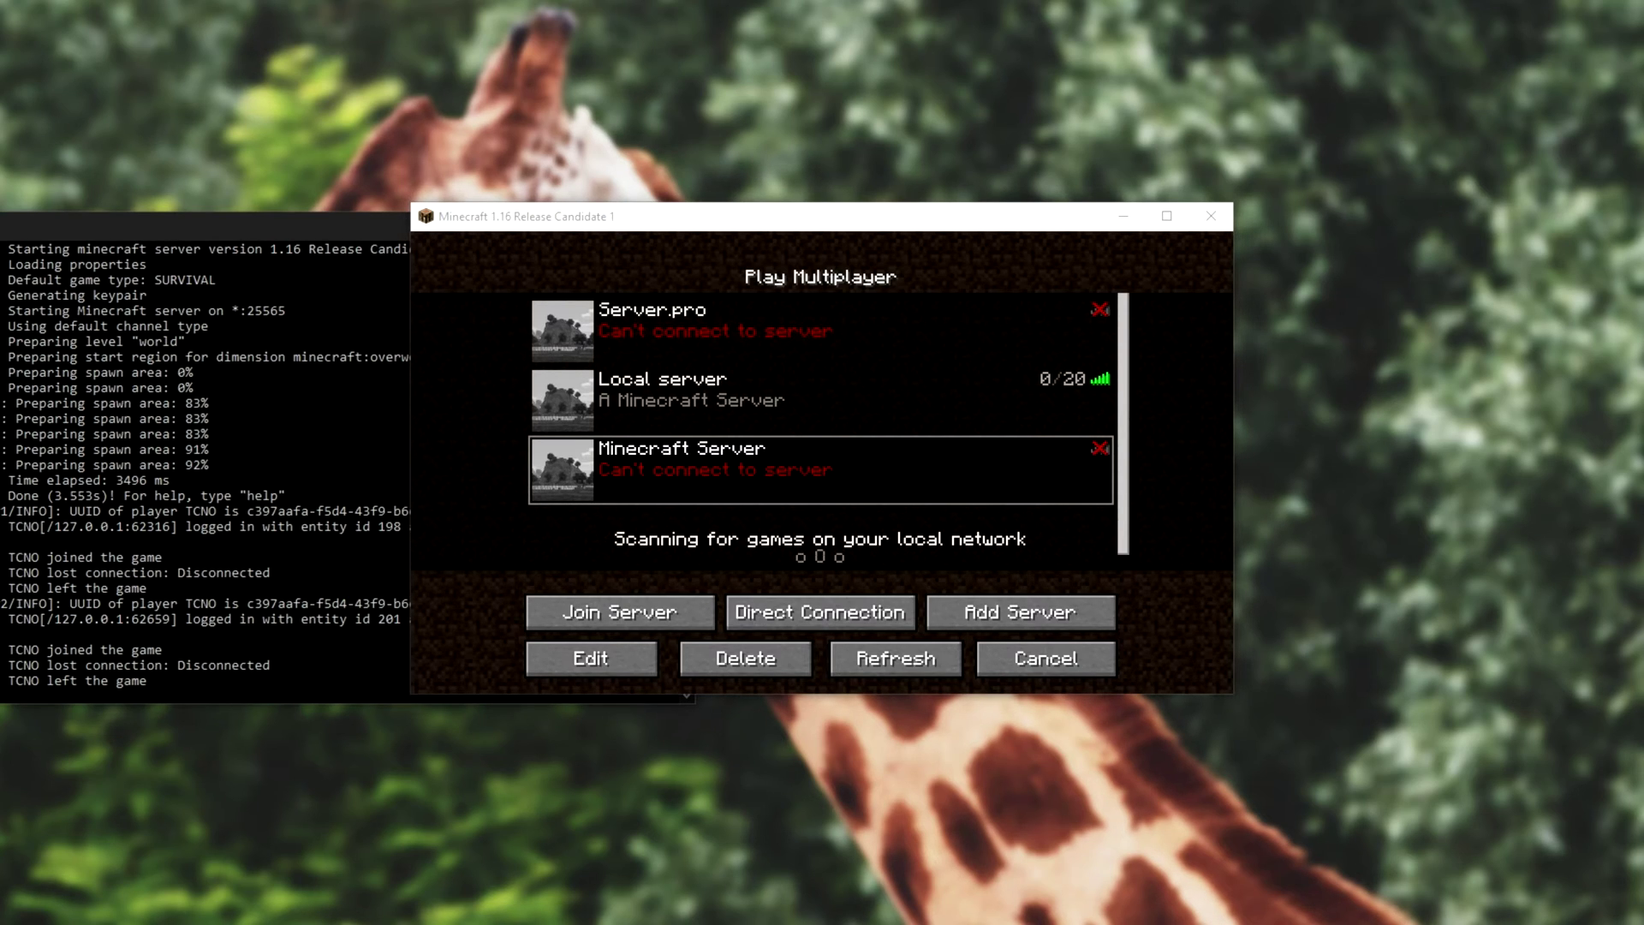
# Check port 25565 on PortCheckTool.com and select the public IP shown beside Your IP?
pyautogui.hotkey('alt', 'Tab')
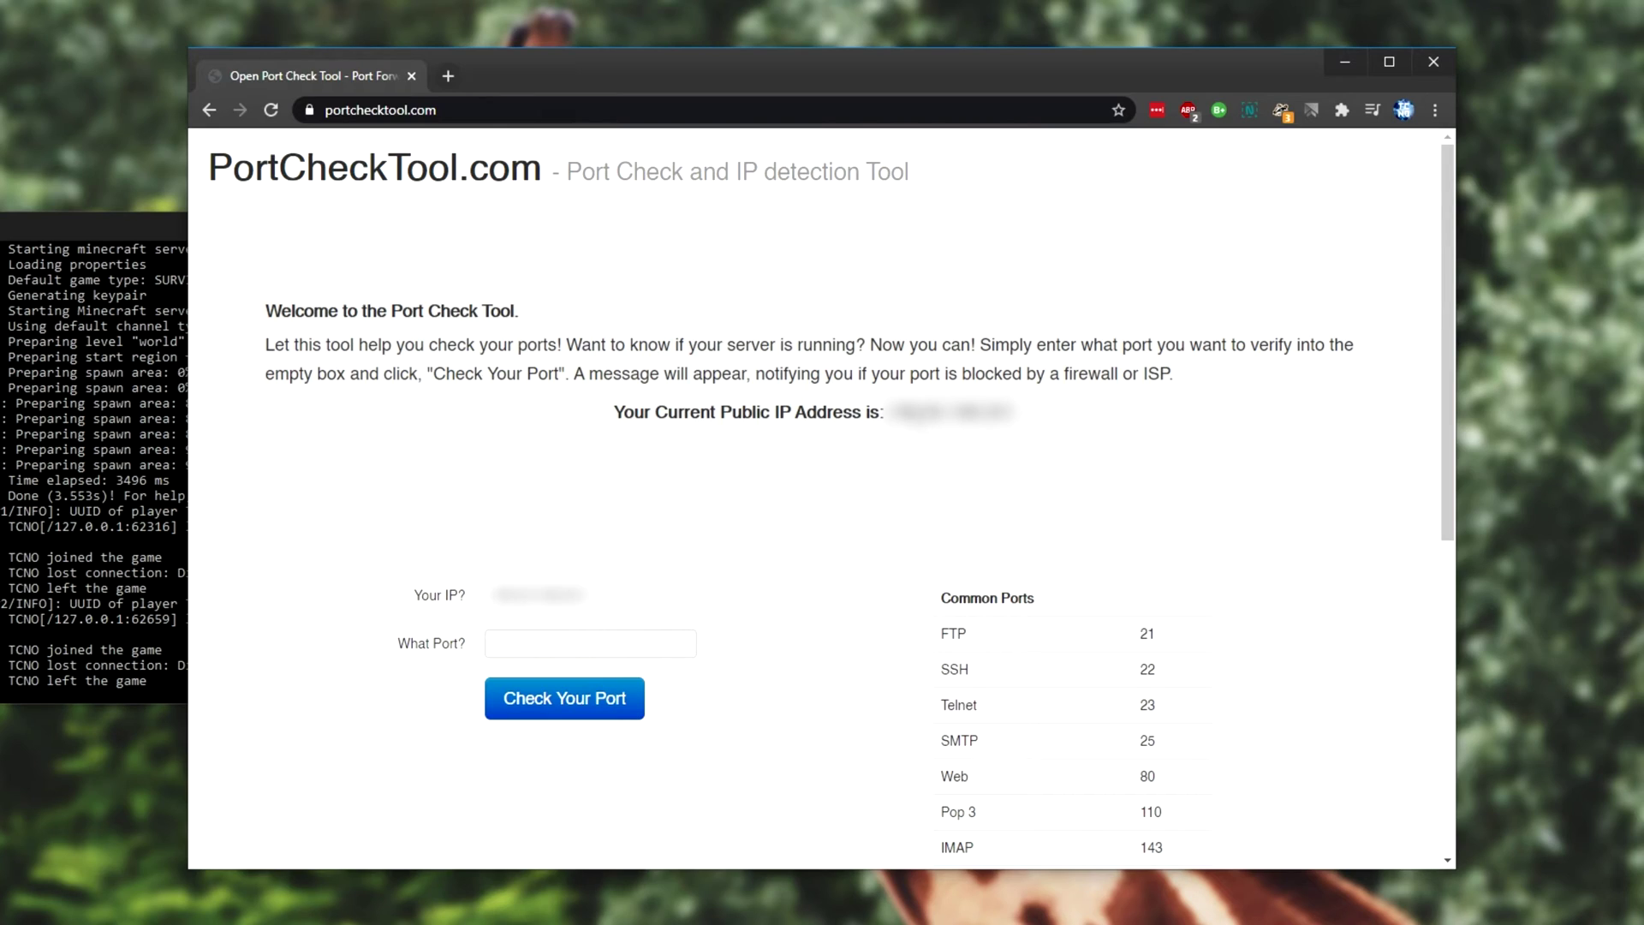
pyautogui.doubleClick(950, 412)
pyautogui.click(599, 645)
pyautogui.click(606, 698)
pyautogui.moveTo(555, 602); pyautogui.dragTo(257, 633)
pyautogui.click(257, 634)
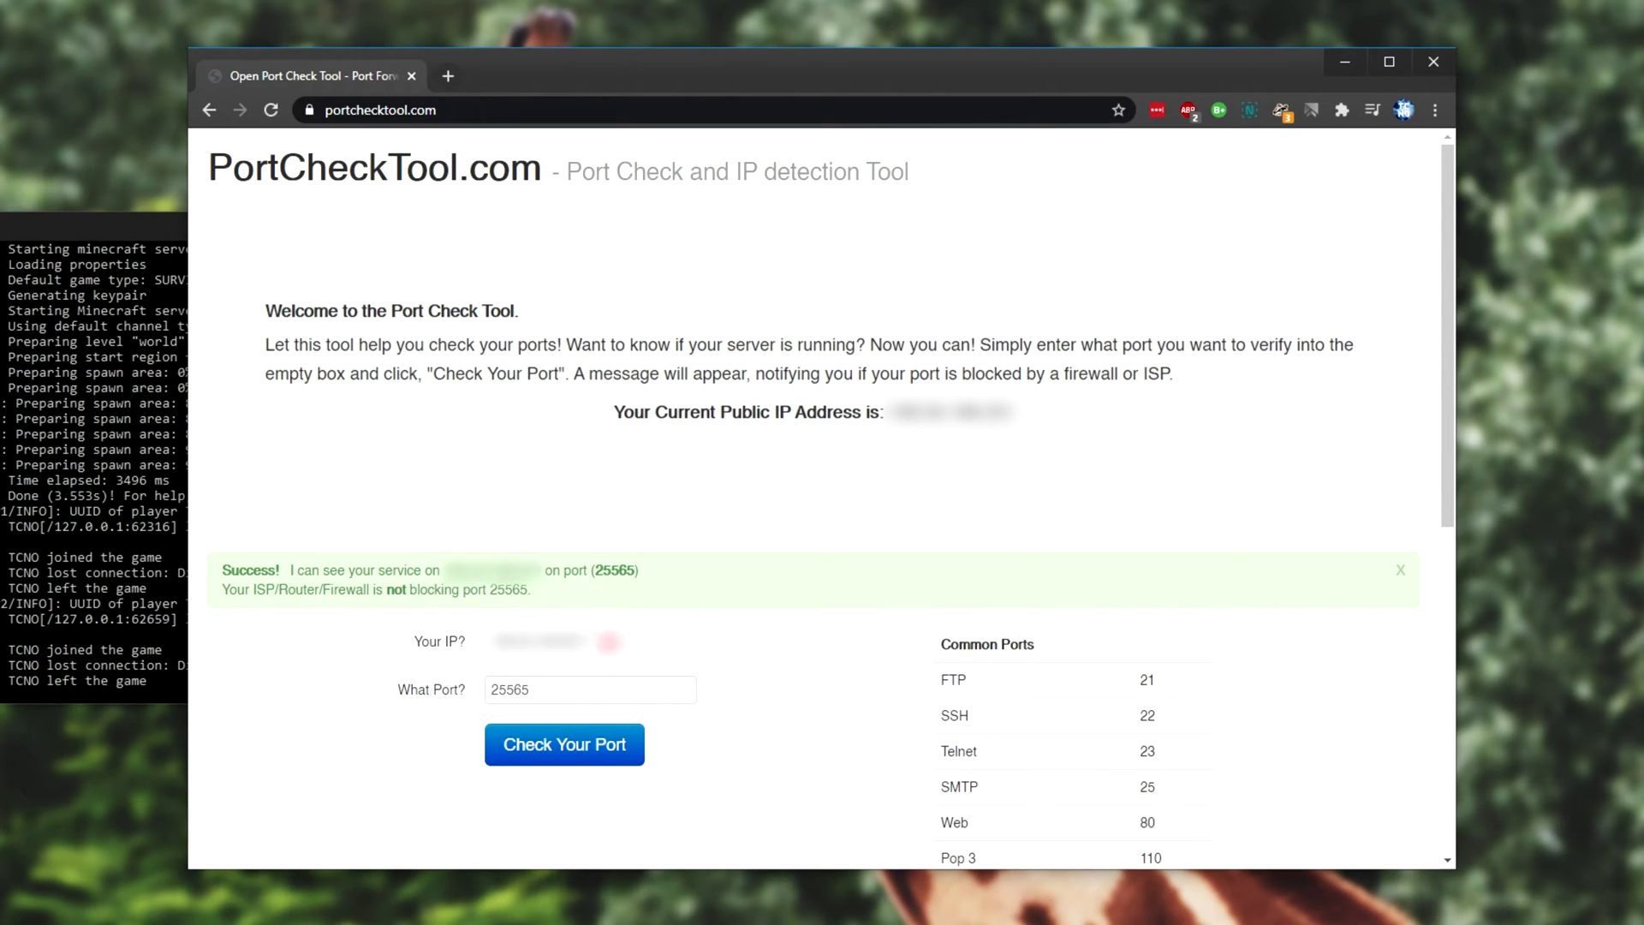
pyautogui.moveTo(604, 644); pyautogui.dragTo(447, 652)
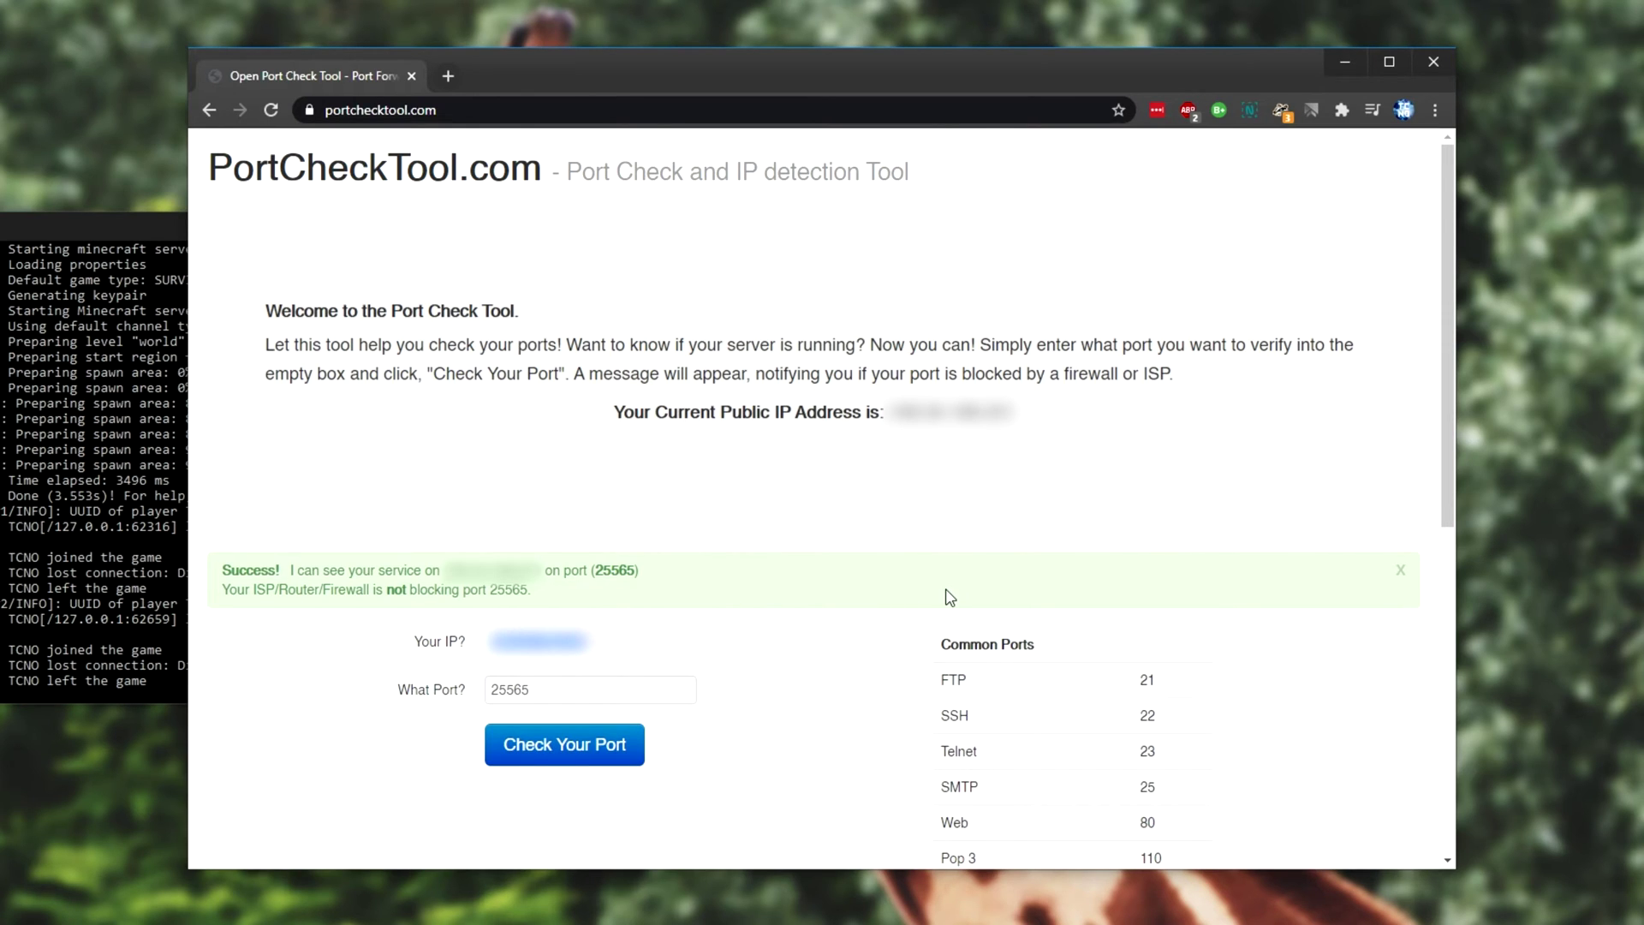
pyautogui.click(1446, 58)
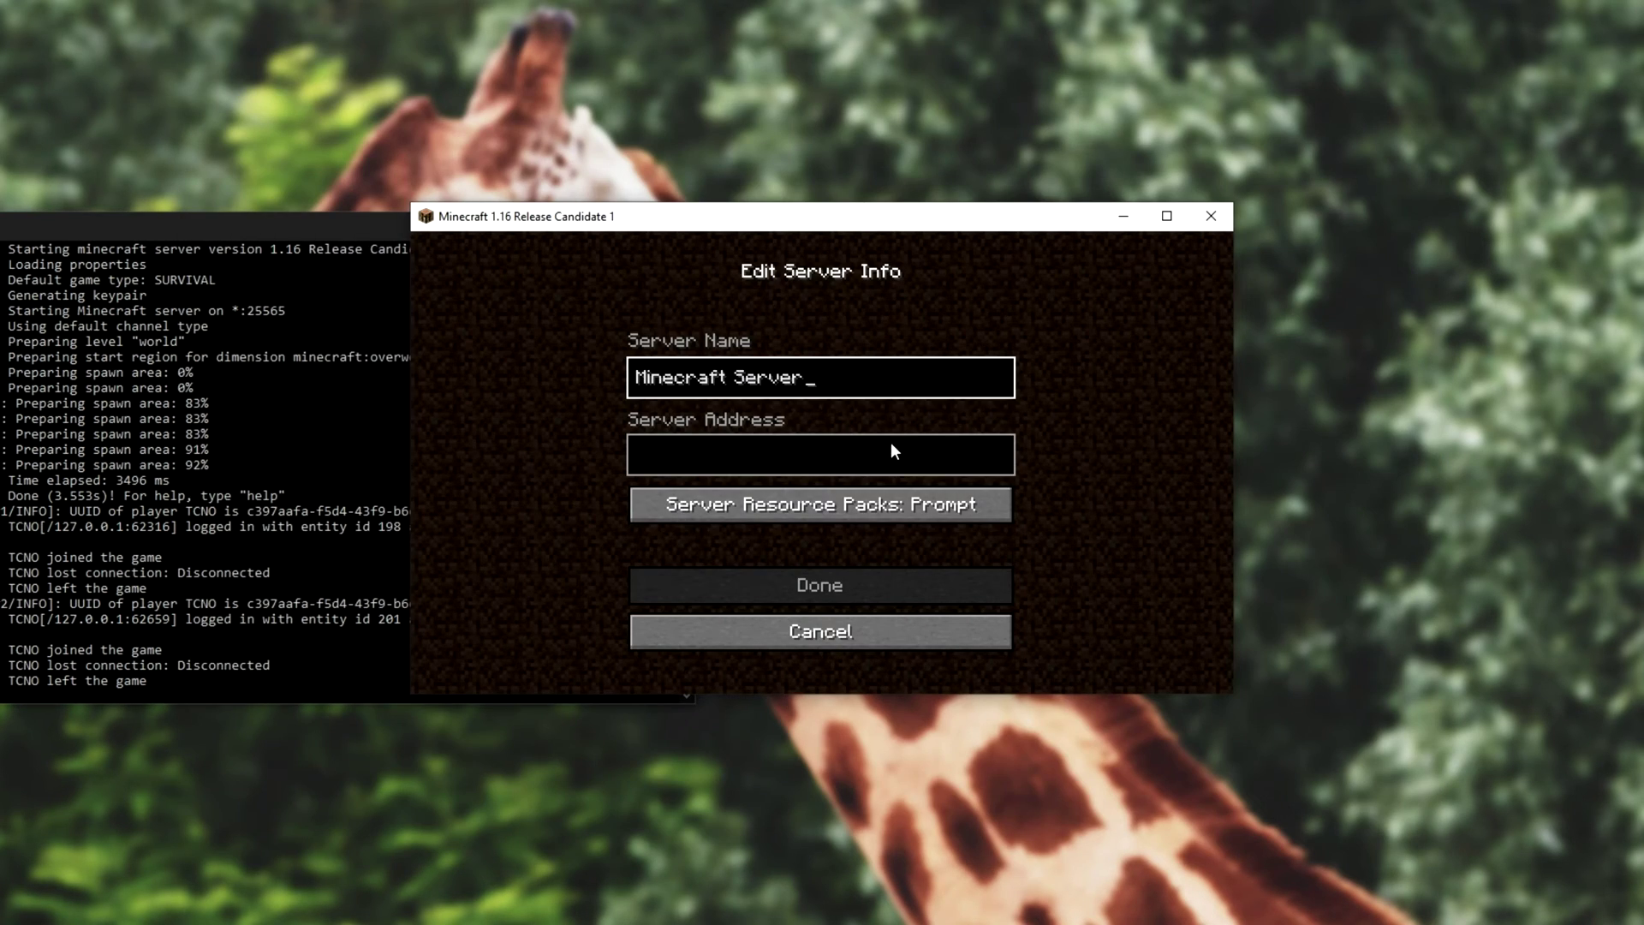
pyautogui.click(890, 447)
pyautogui.hotkey('ctrl', 'v')
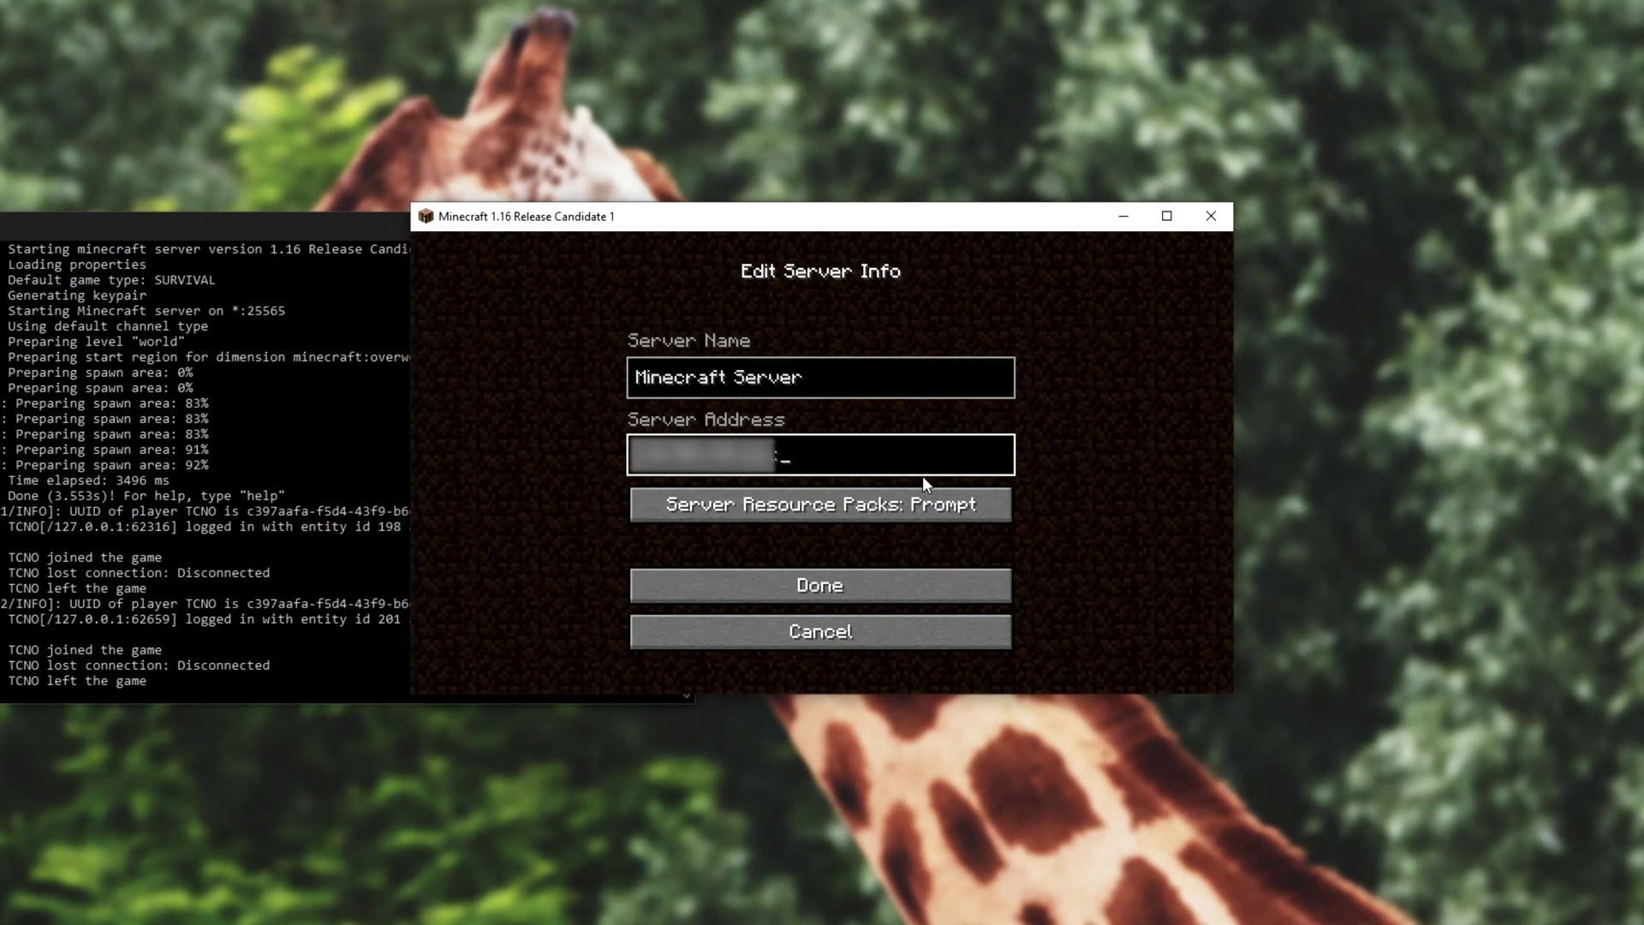
pyautogui.write('25565')
pyautogui.click(917, 579)
pyautogui.scroll(-2, 1027, 515)
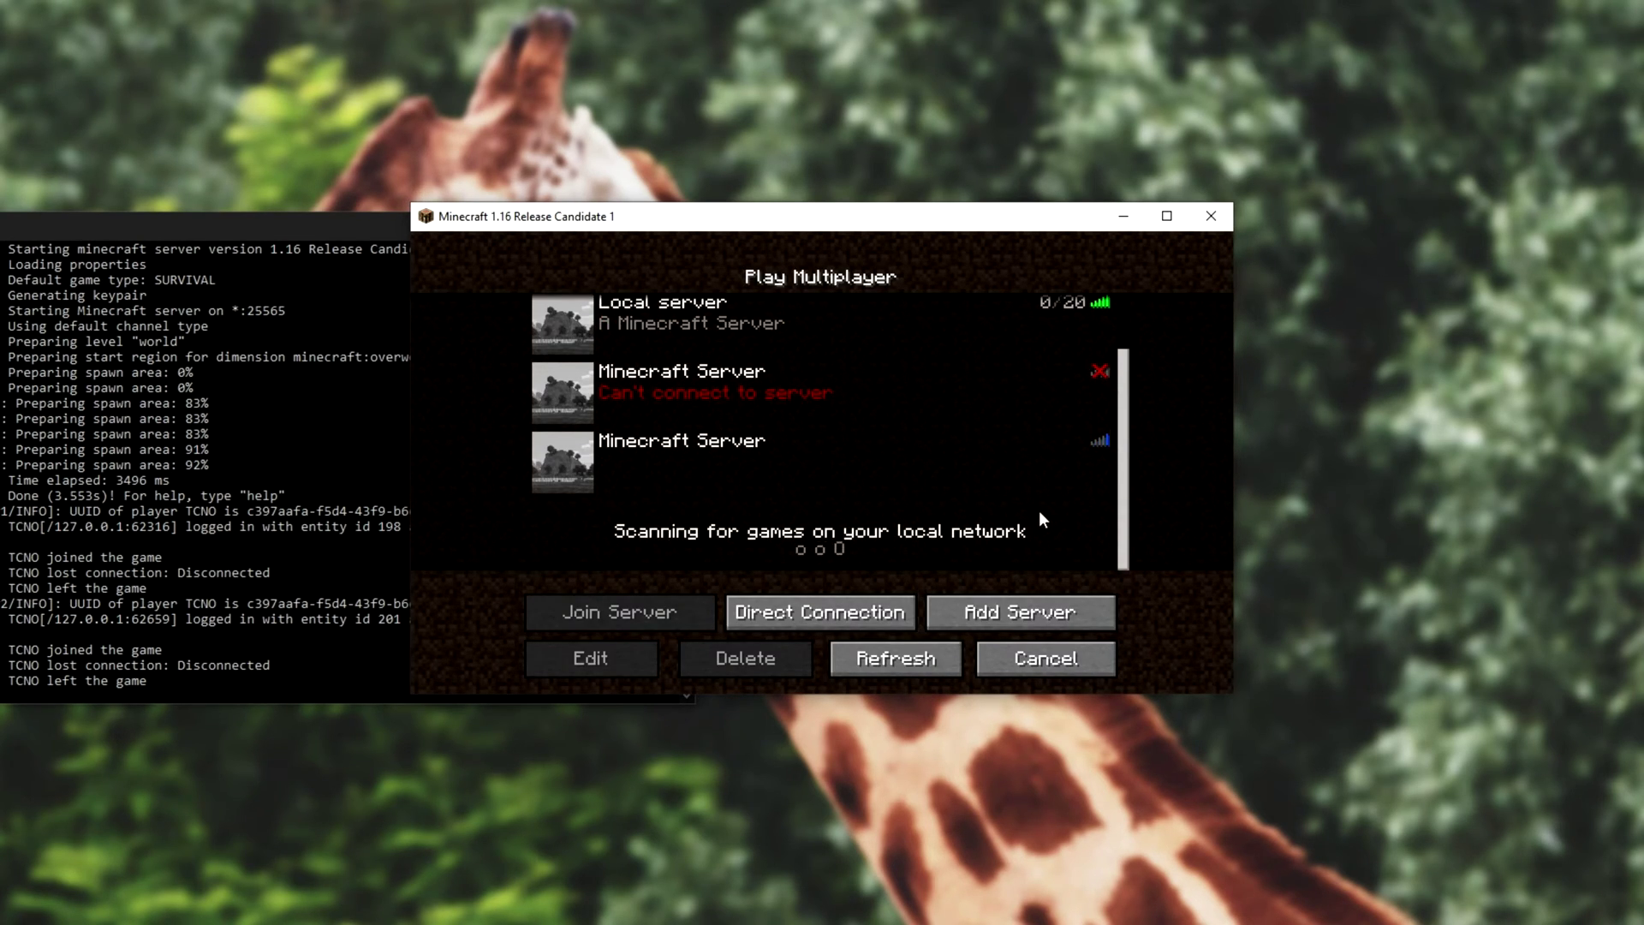
pyautogui.click(1062, 440)
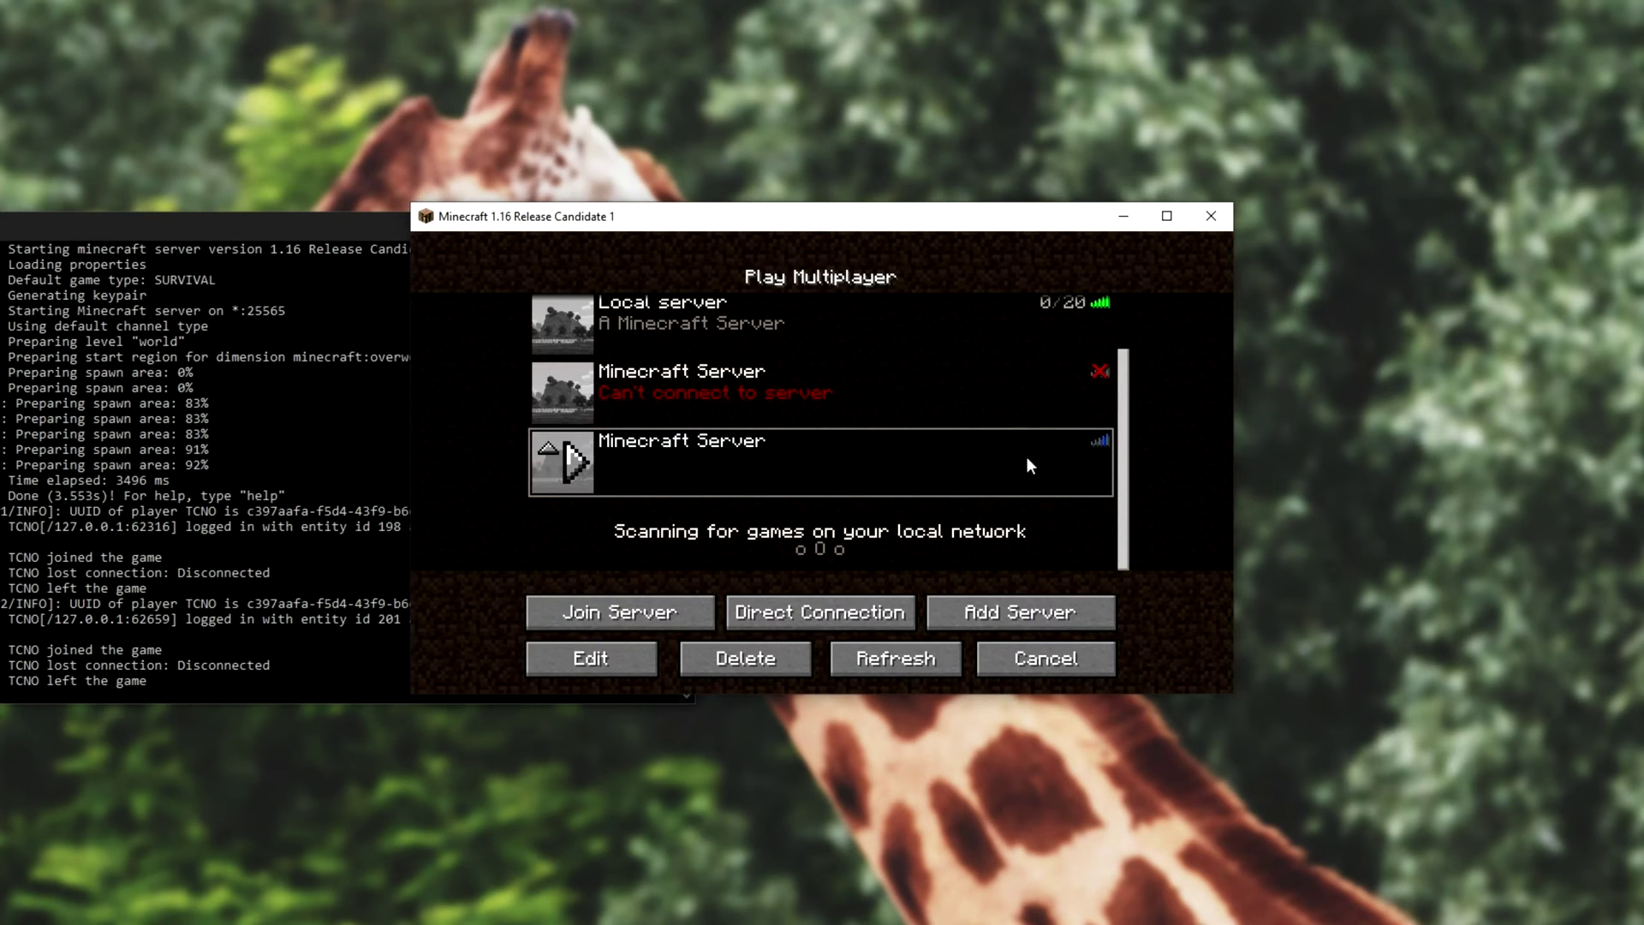
pyautogui.click(989, 413)
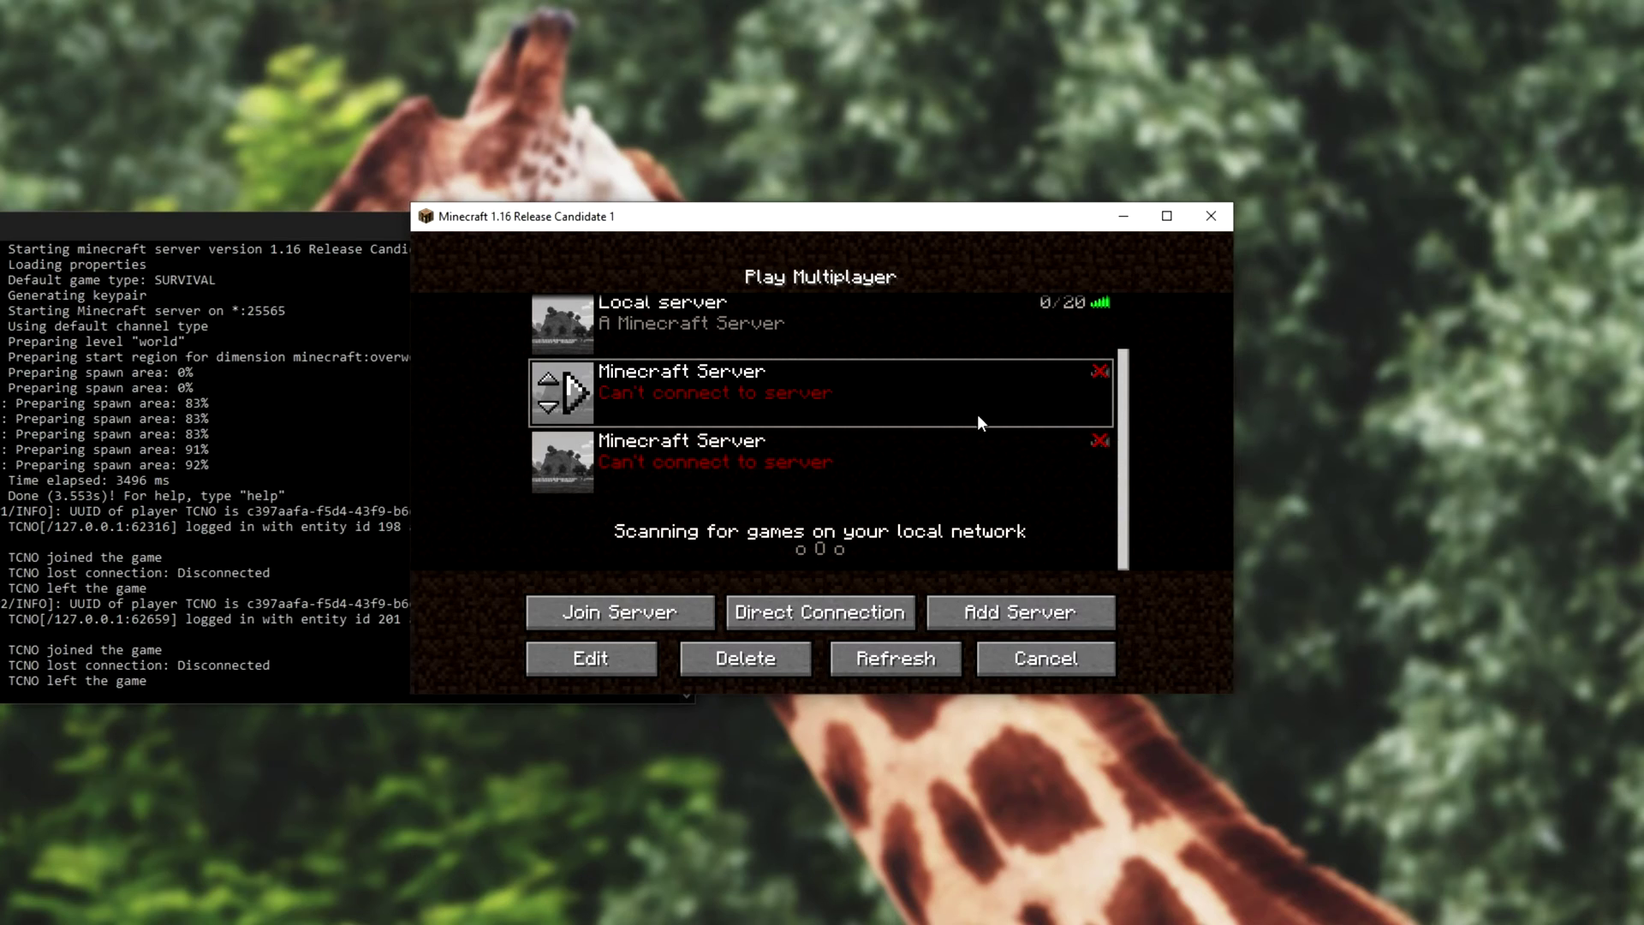
pyautogui.moveTo(1123, 450); pyautogui.dragTo(1123, 387)
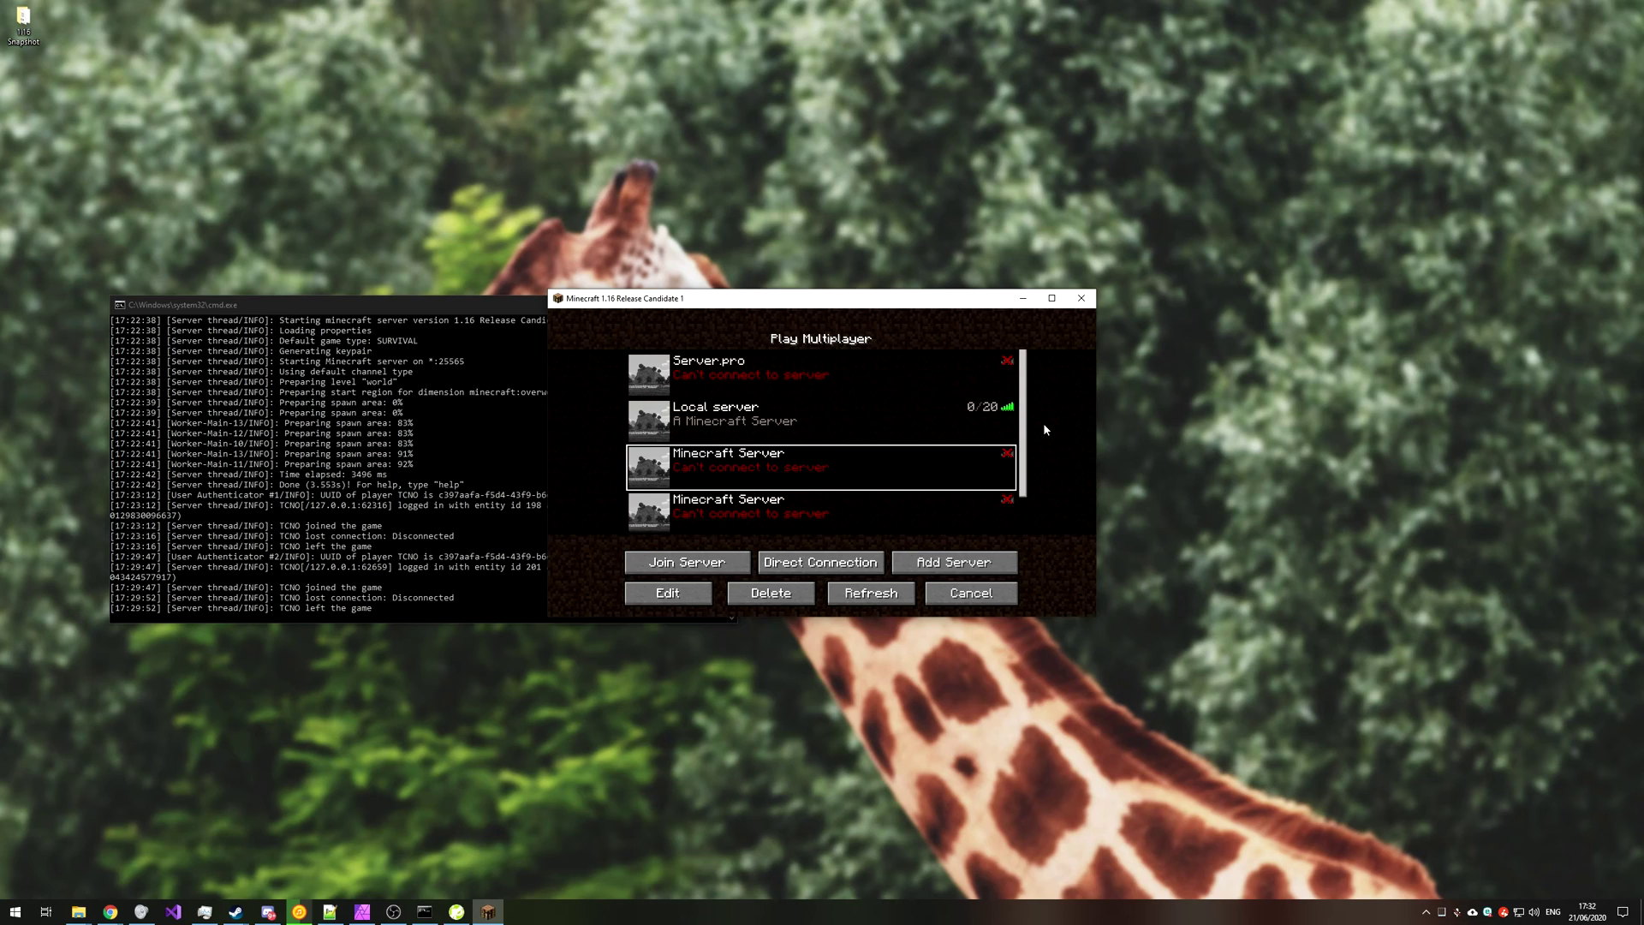
# Run ipconfig in a command prompt and copy the local IPv4 address 192.168.1.20
pyautogui.press('super+r')
pyautogui.press('Return')
pyautogui.write('ipconfig')
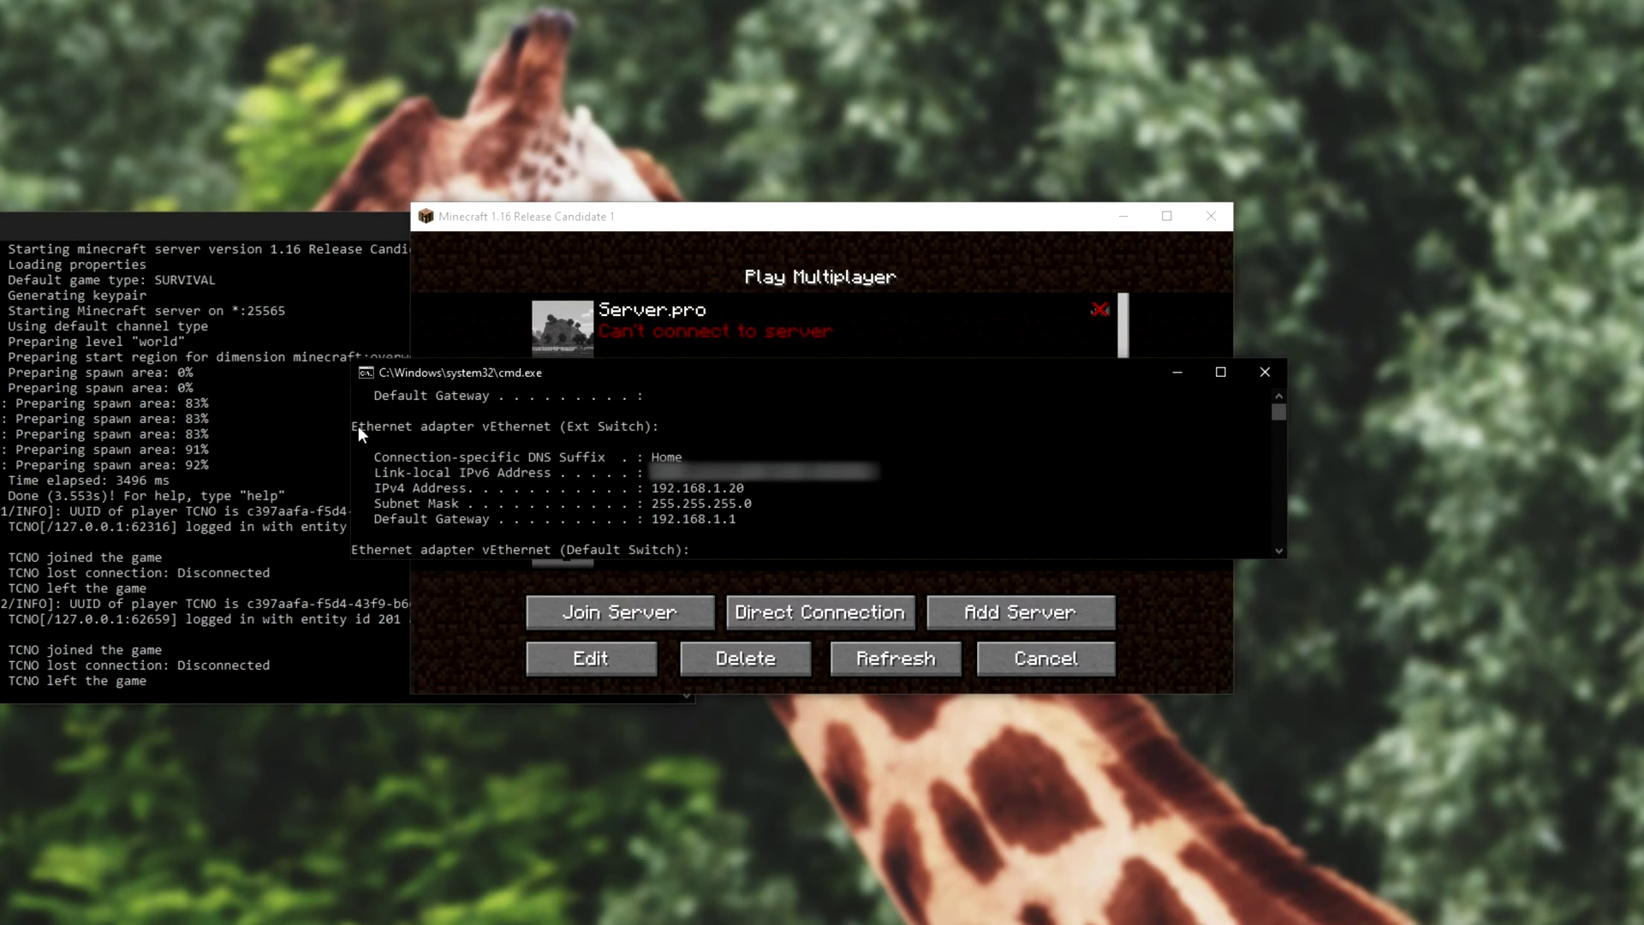
pyautogui.moveTo(359, 428); pyautogui.dragTo(583, 426)
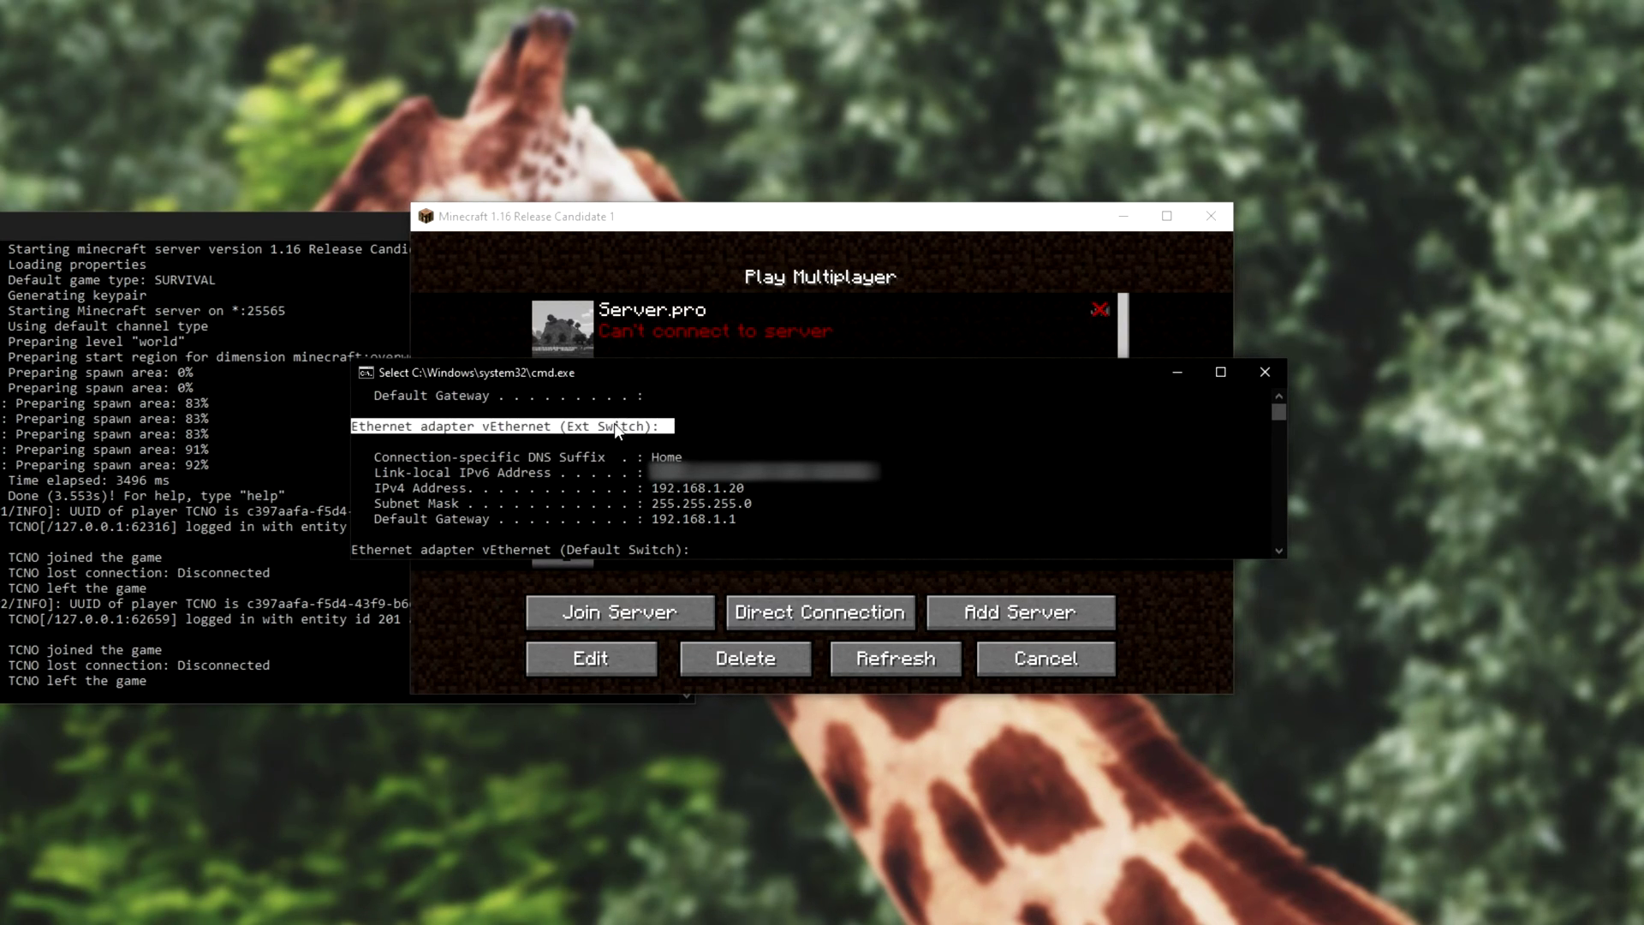
pyautogui.moveTo(650, 488); pyautogui.dragTo(744, 489)
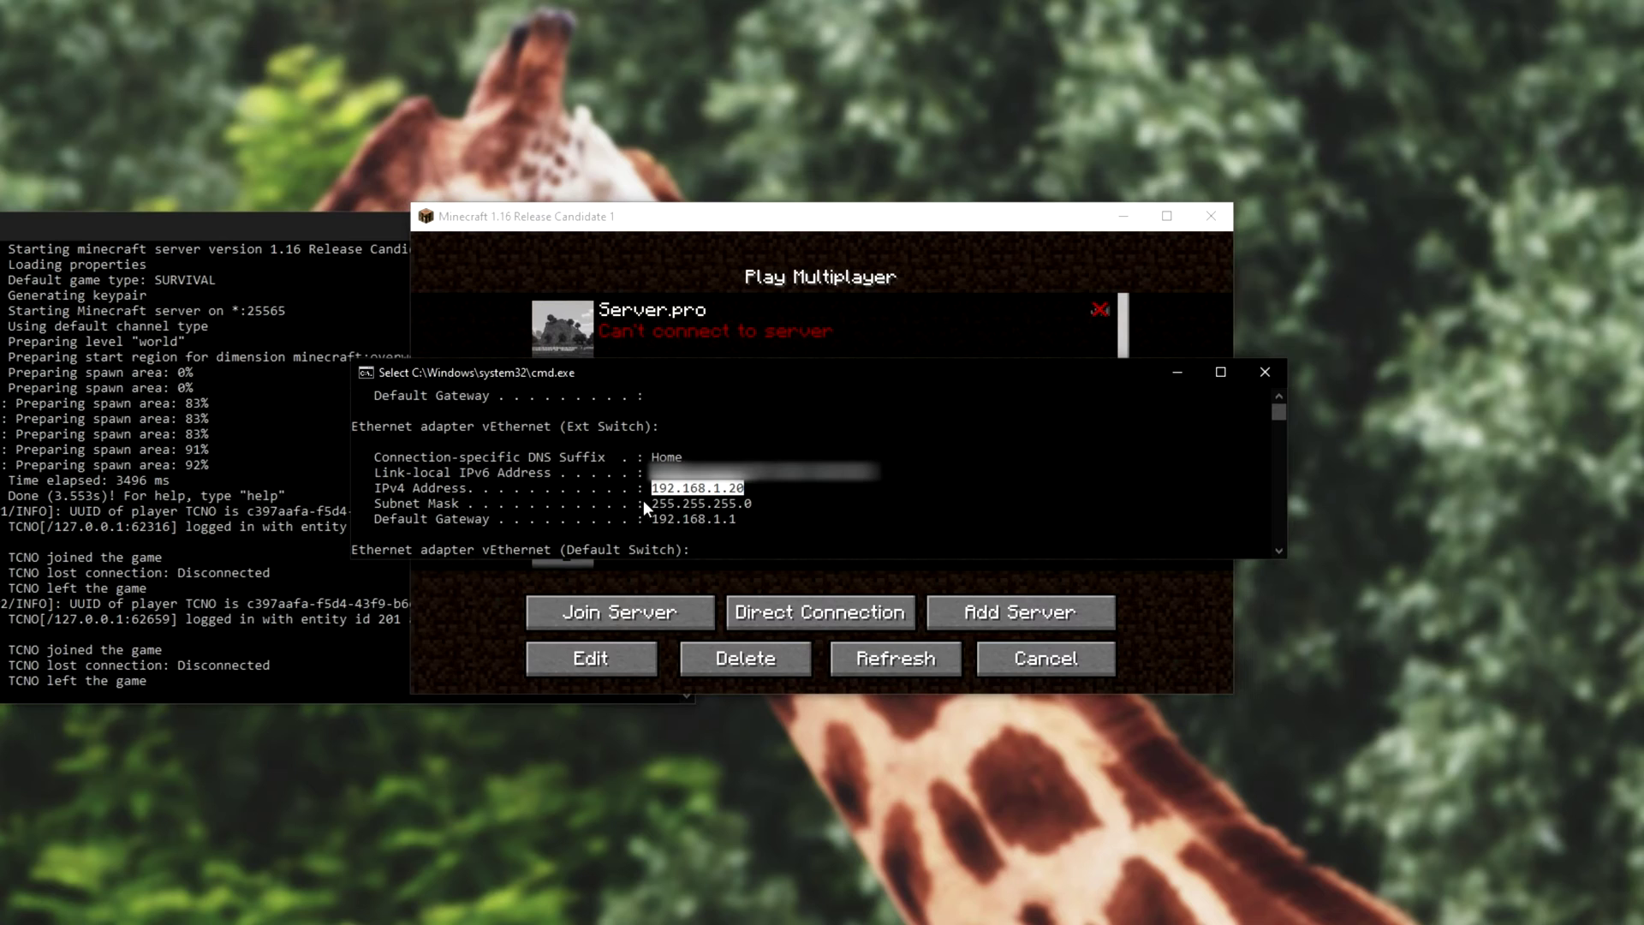
pyautogui.hotkey('ctrl', 'c')
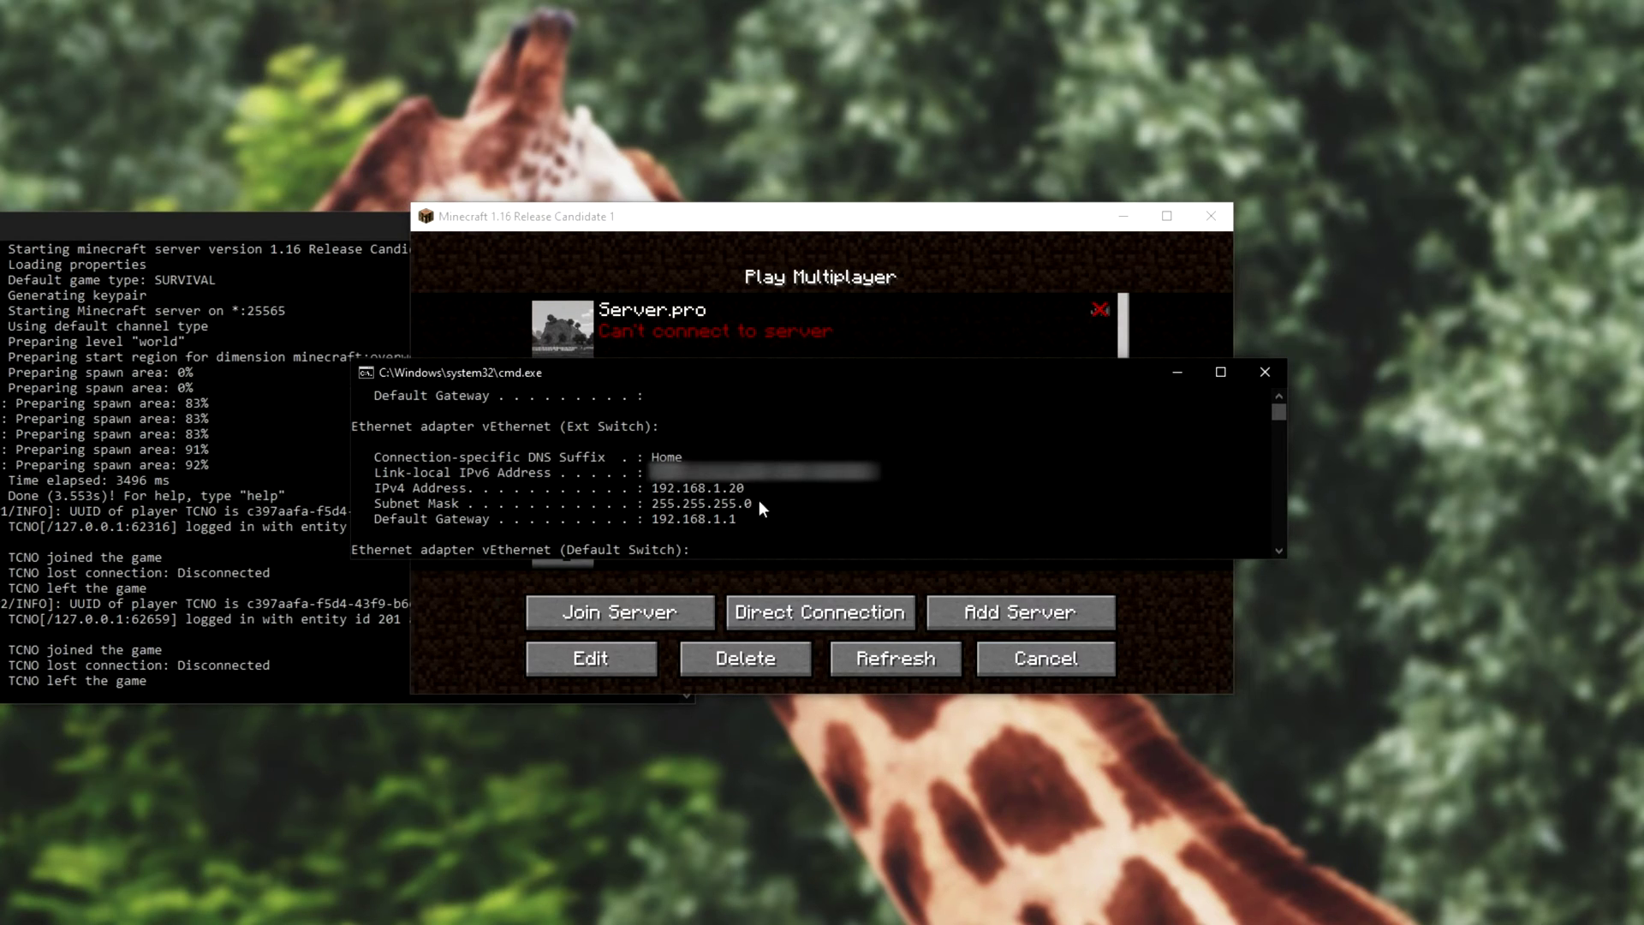
pyautogui.click(1265, 371)
# Add a server entry with address 192.168.1.20 followed by the port suffix ':255'
pyautogui.scroll(-3, 1191, 444)
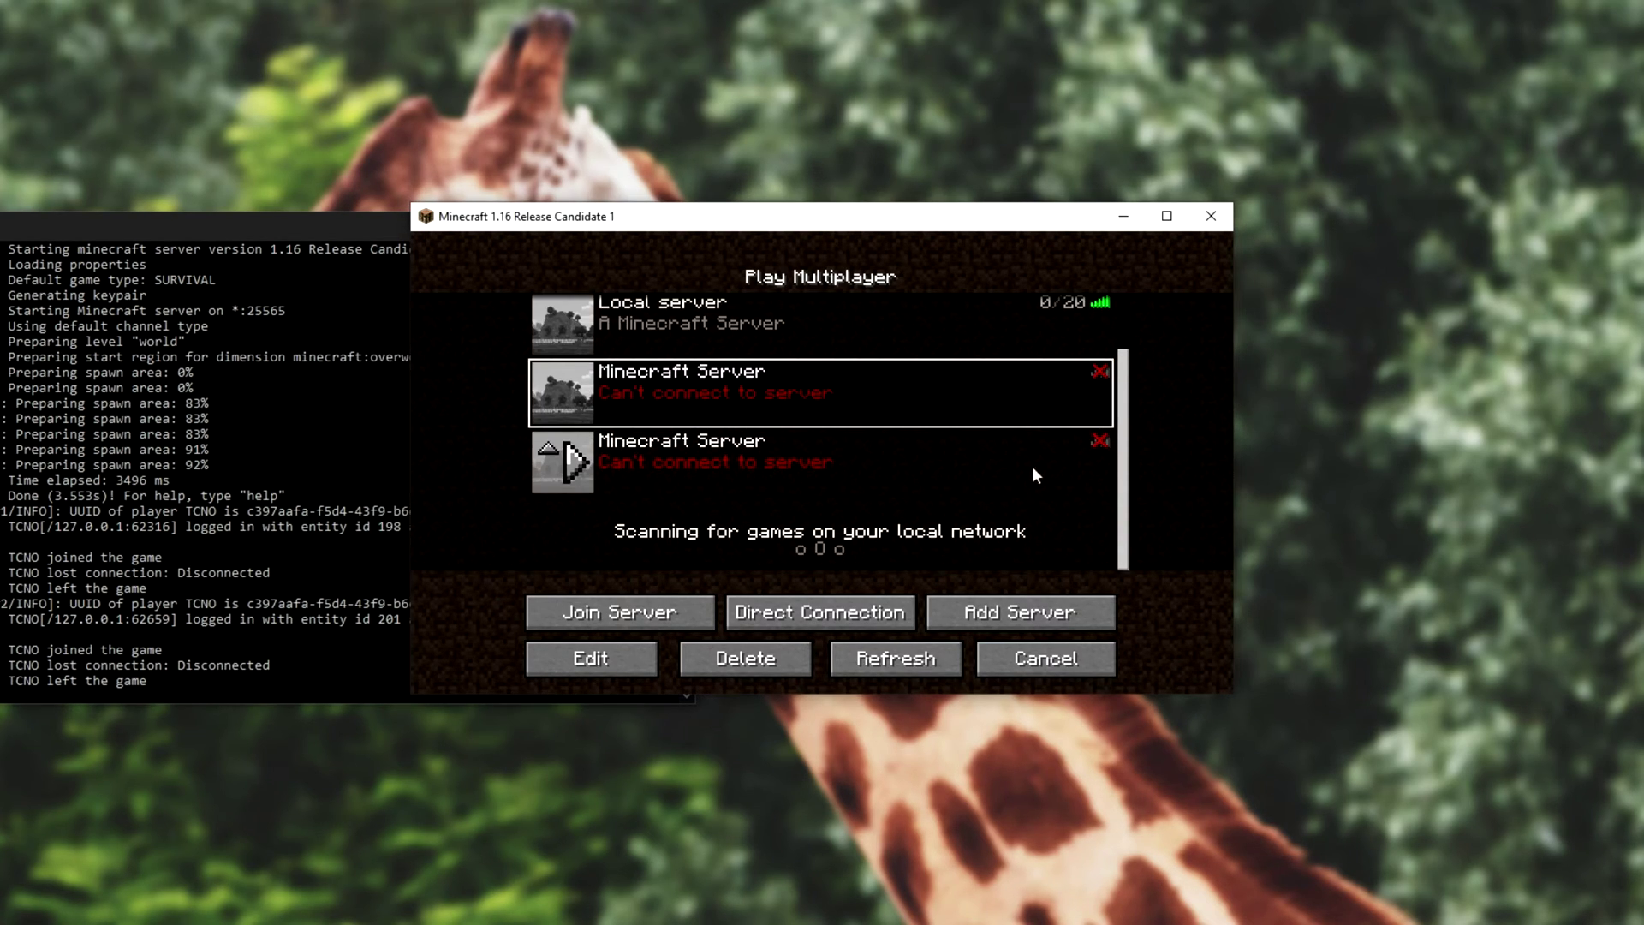
pyautogui.click(997, 598)
pyautogui.click(824, 449)
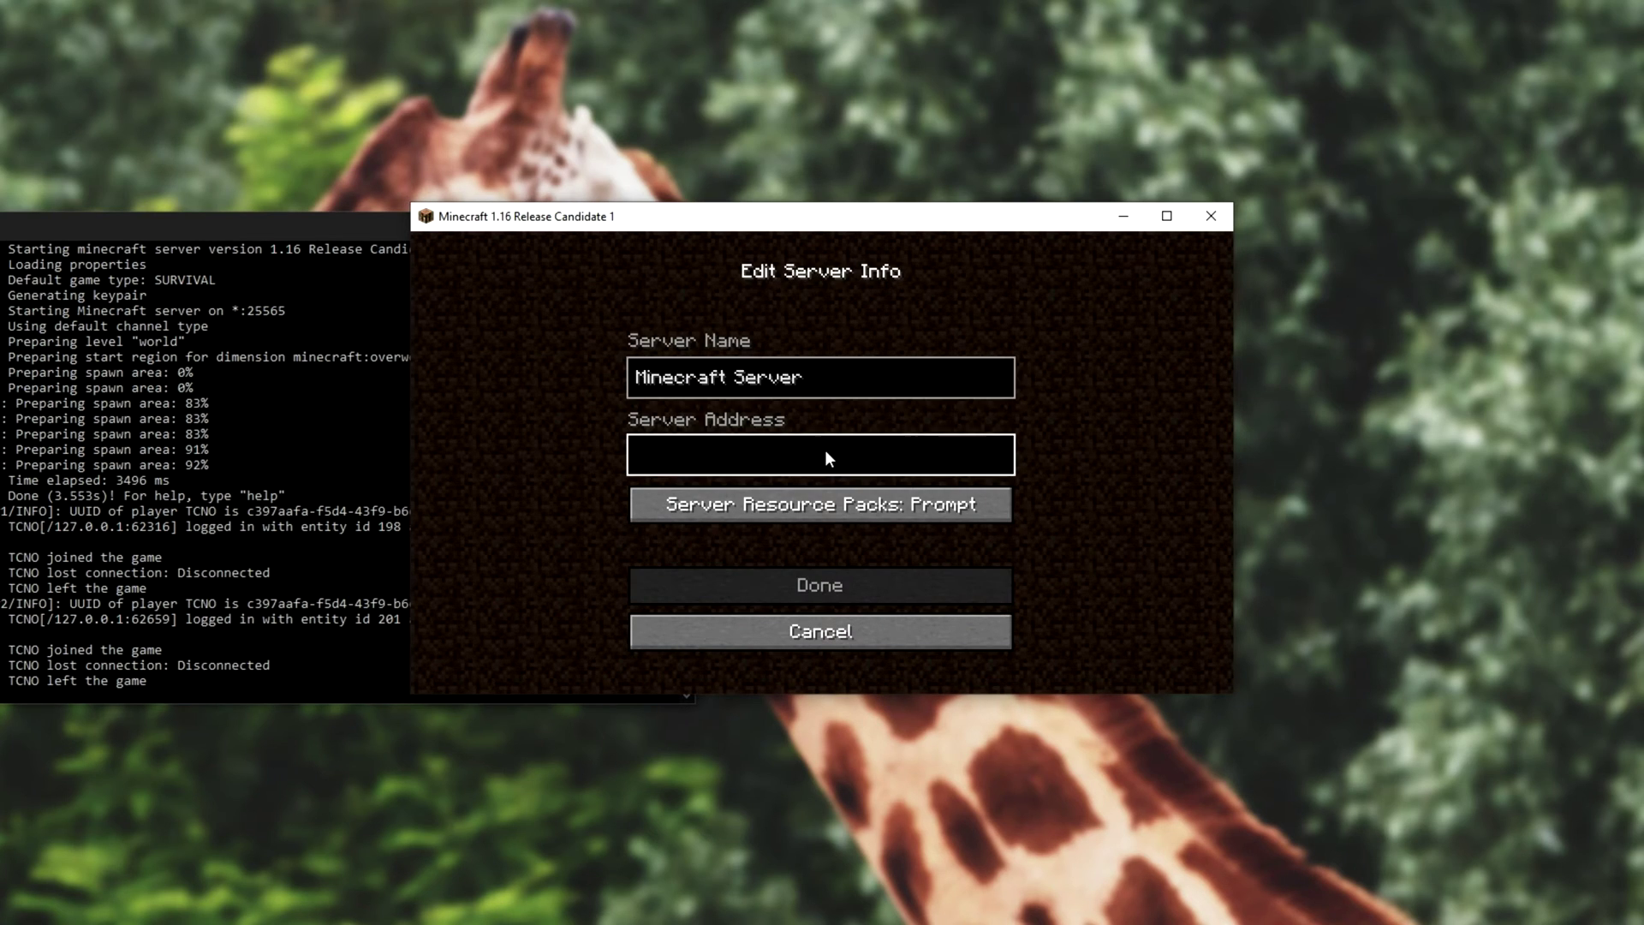
pyautogui.hotkey('ctrl', 'v')
pyautogui.write(':255')
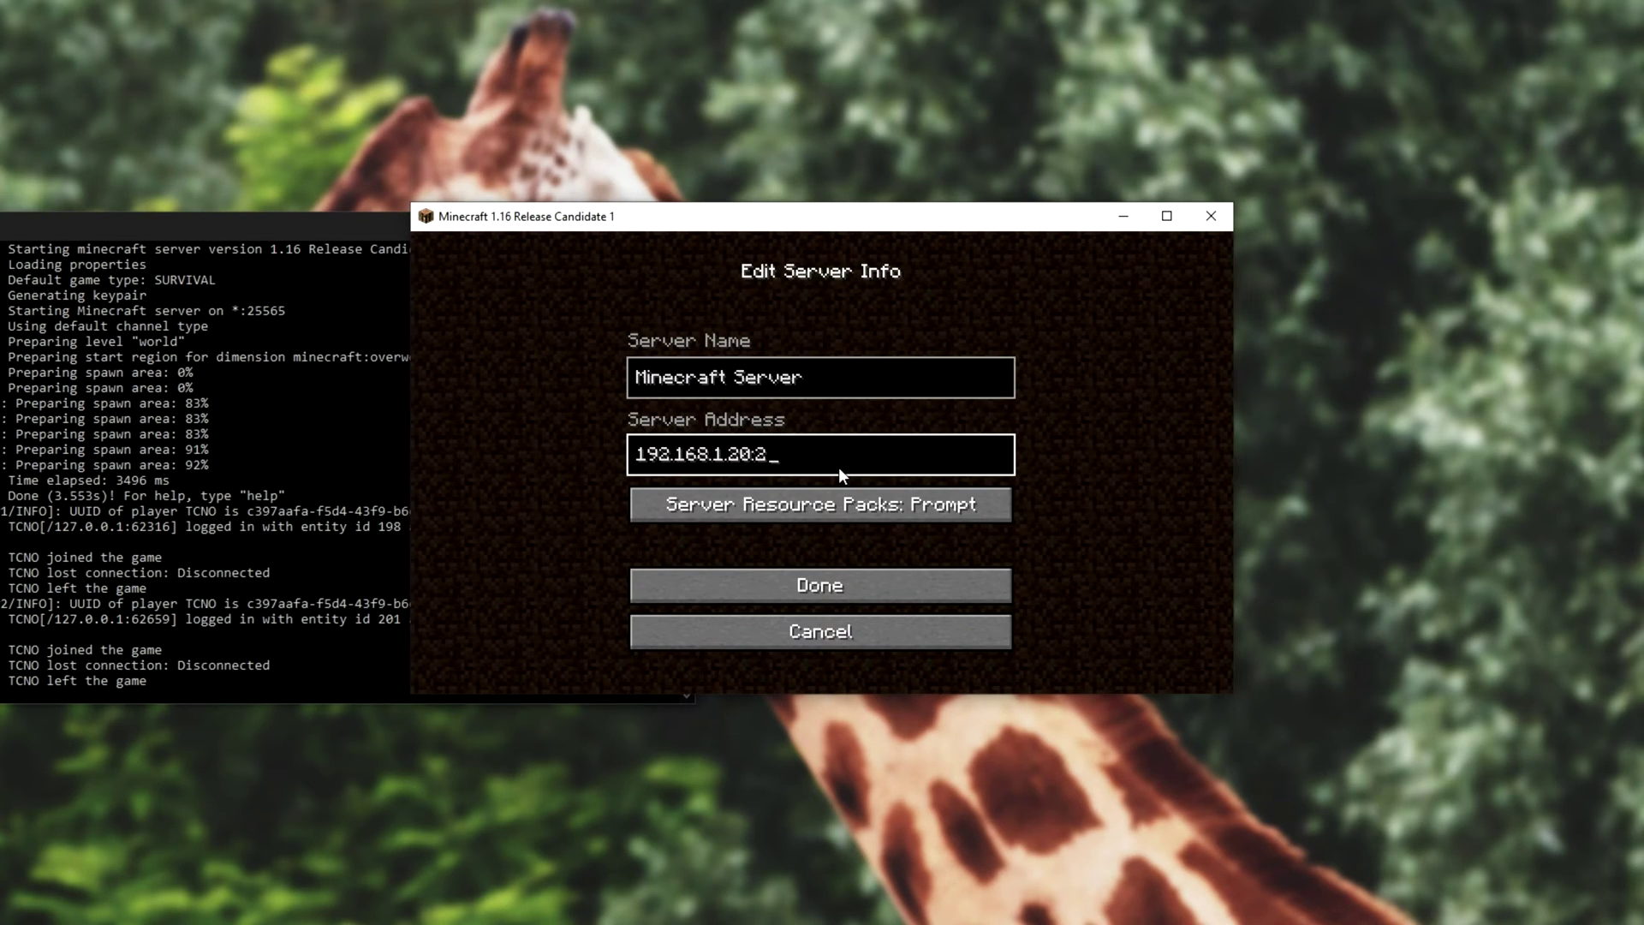
pyautogui.click(783, 582)
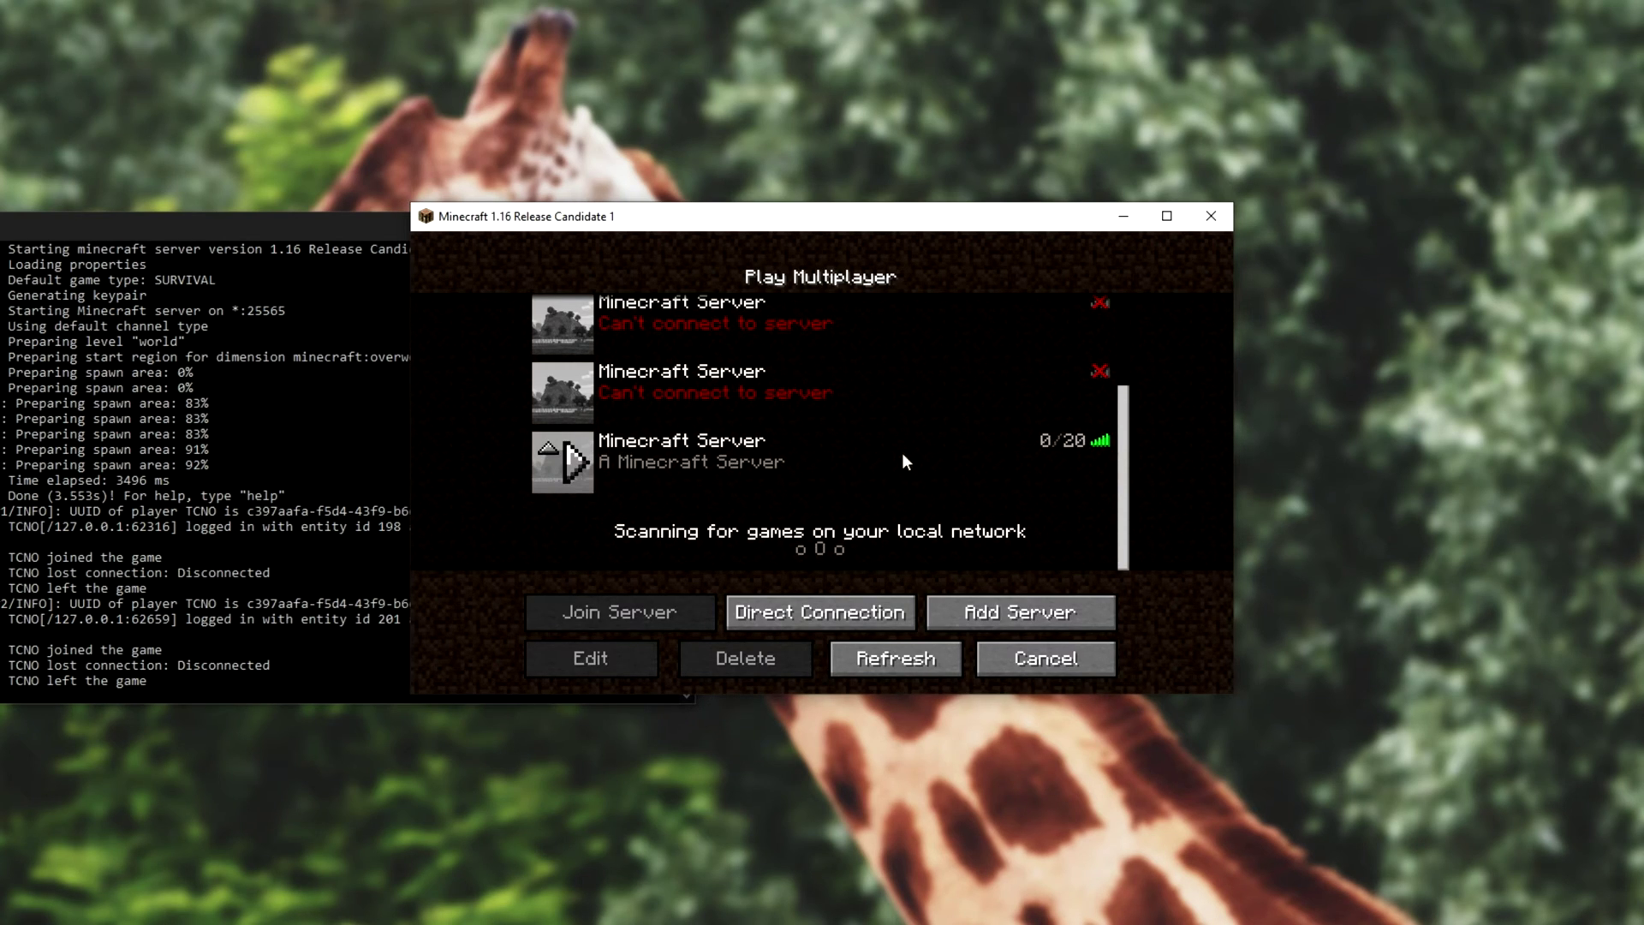
# Compare the new 0/20 local entry against the unreachable server entries above it
pyautogui.click(924, 451)
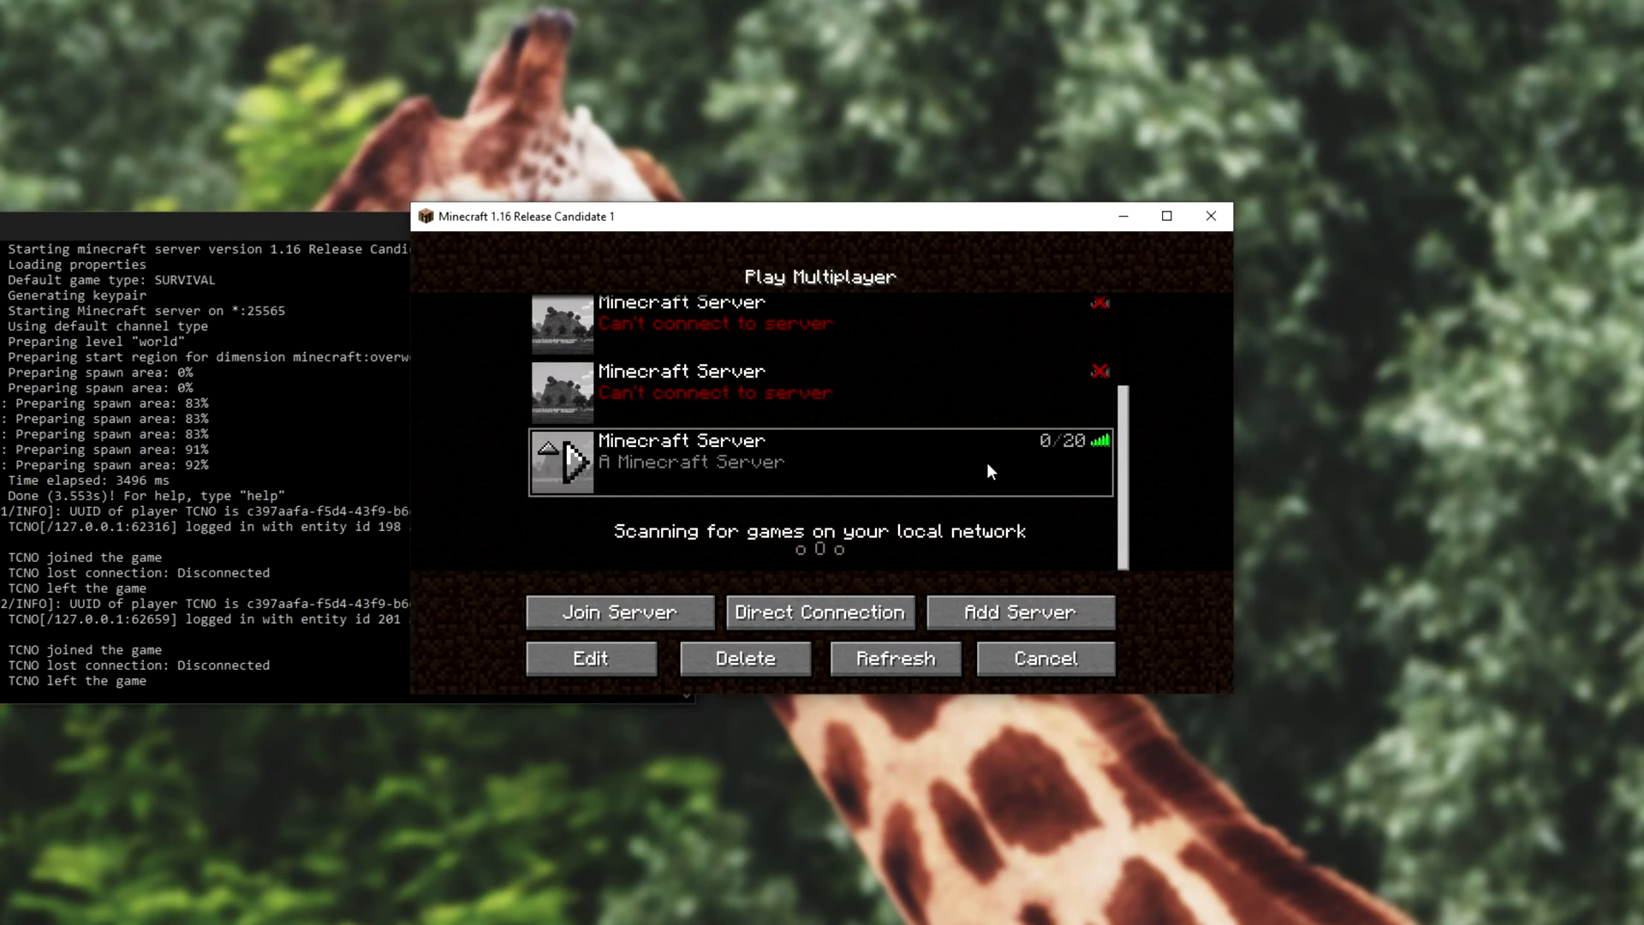
pyautogui.click(882, 304)
pyautogui.scroll(1, 882, 304)
pyautogui.click(815, 413)
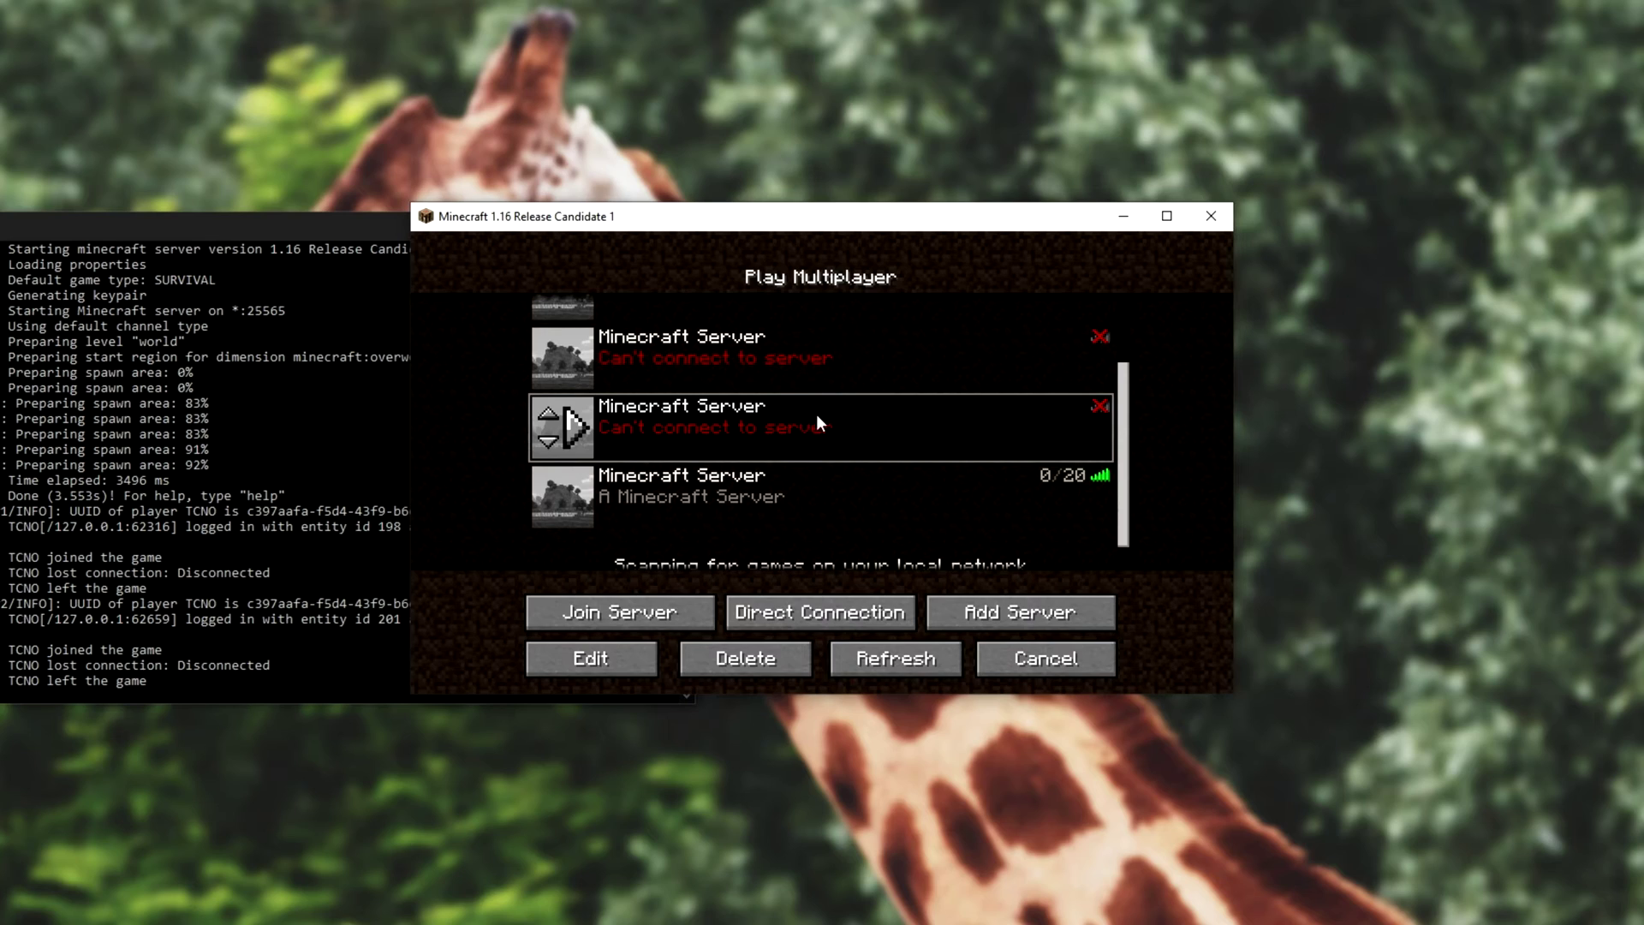
pyautogui.click(940, 486)
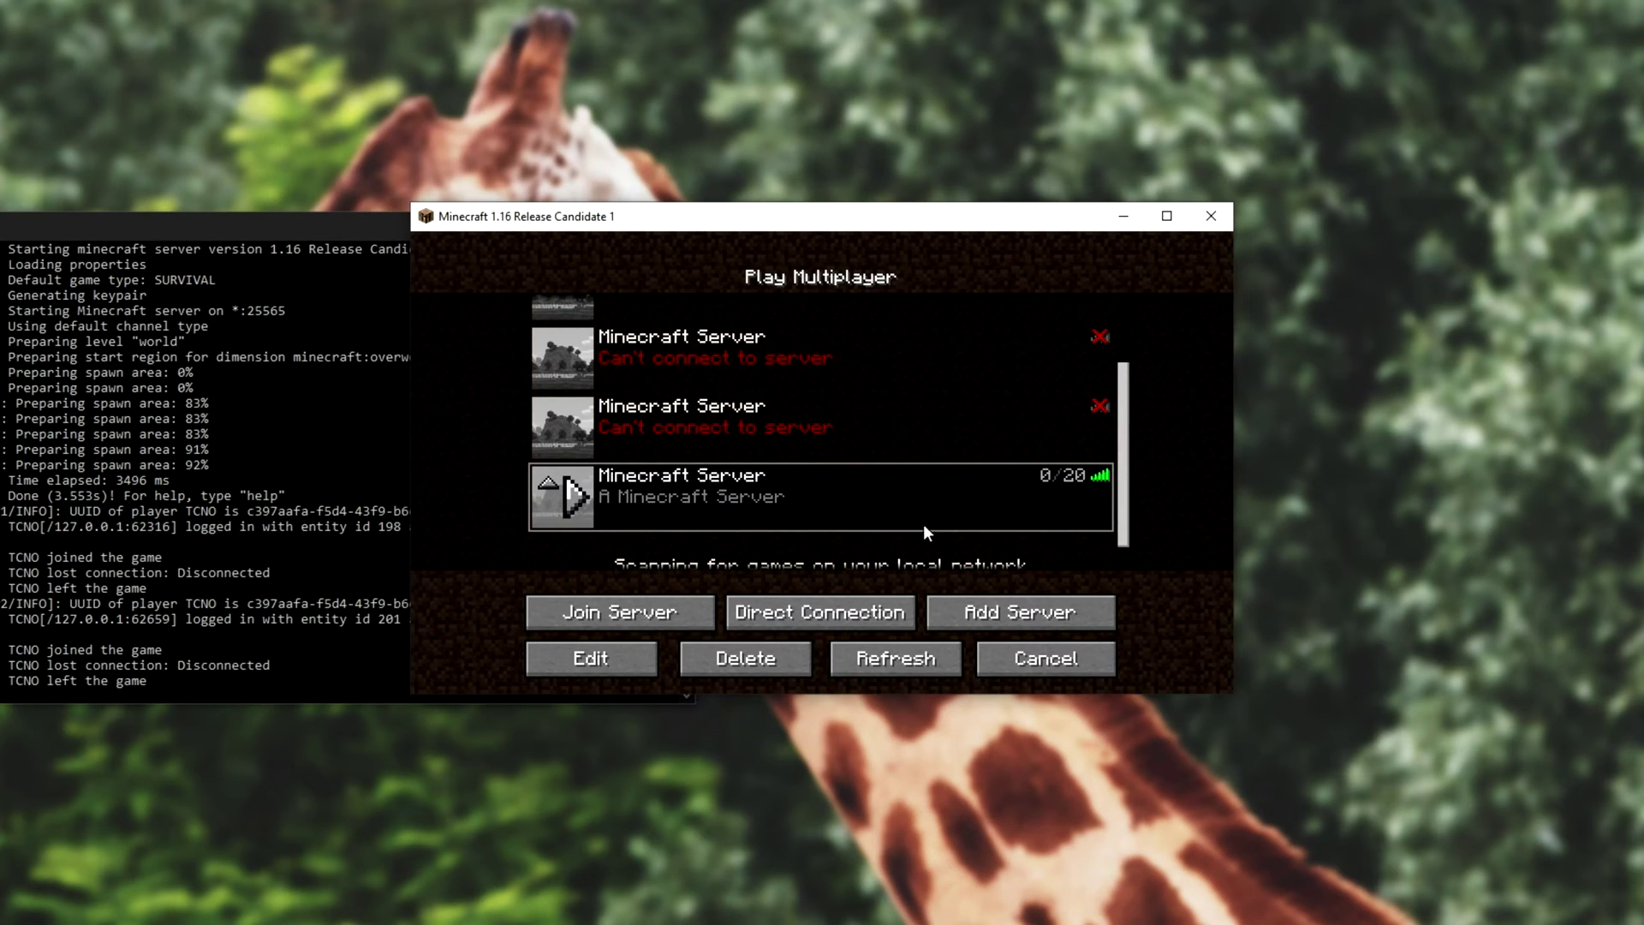
# Select the TroubleChute.ddns.net, External IP Address and Local IP address entries in turn
pyautogui.click(885, 351)
pyautogui.click(894, 428)
pyautogui.click(891, 493)
pyautogui.click(850, 356)
pyautogui.click(851, 428)
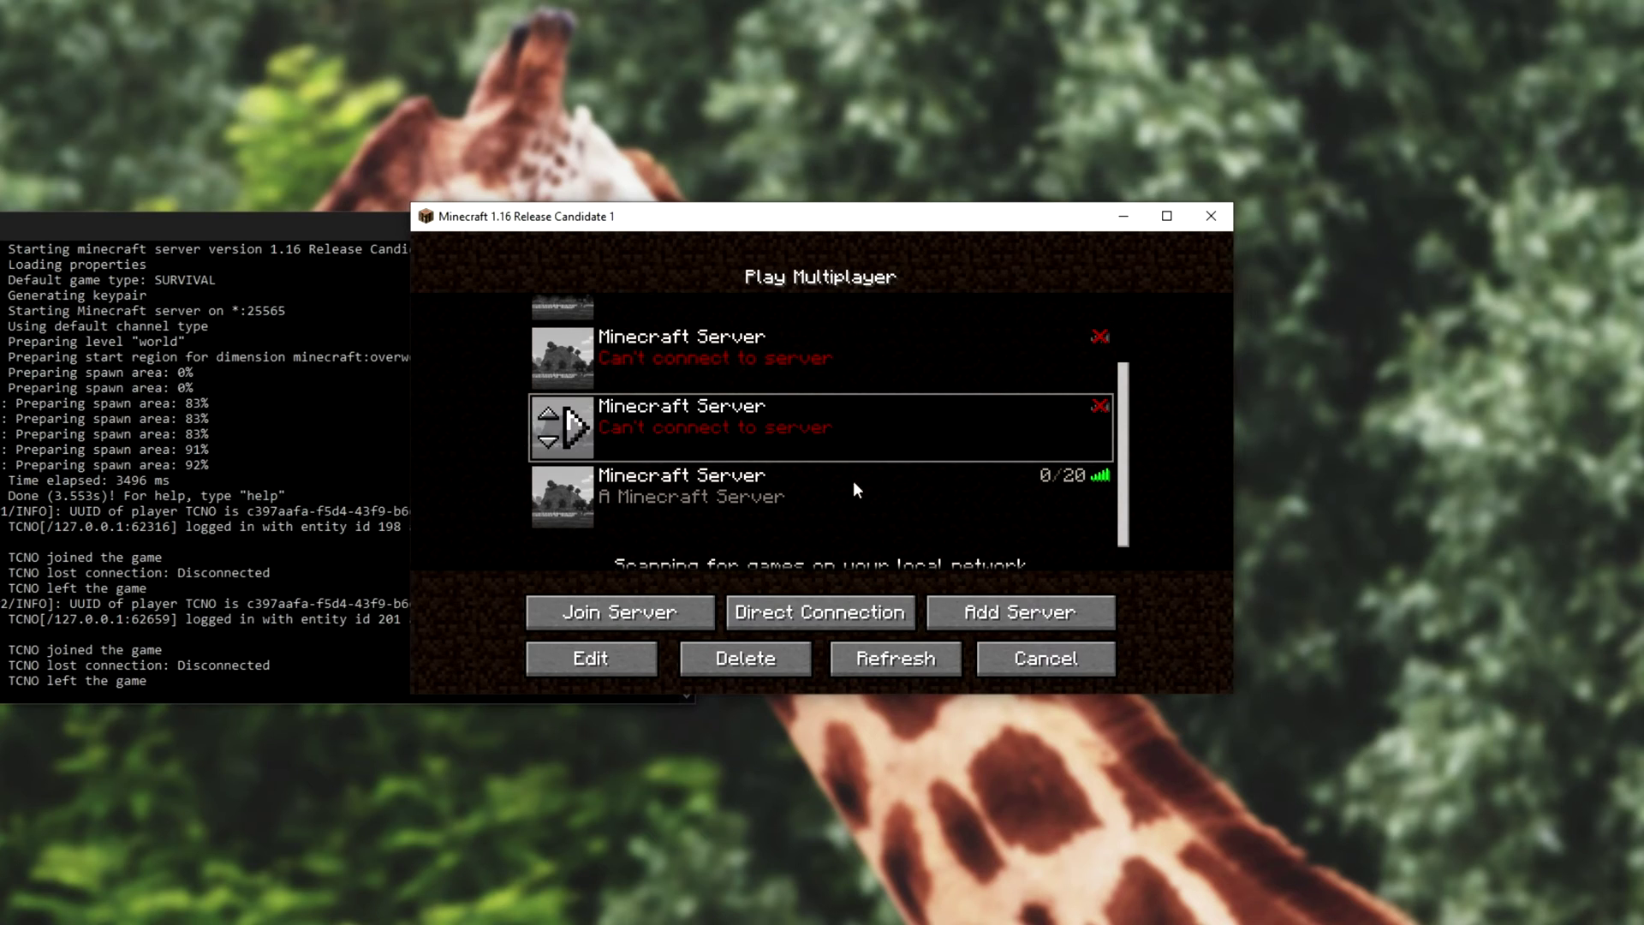
pyautogui.click(845, 366)
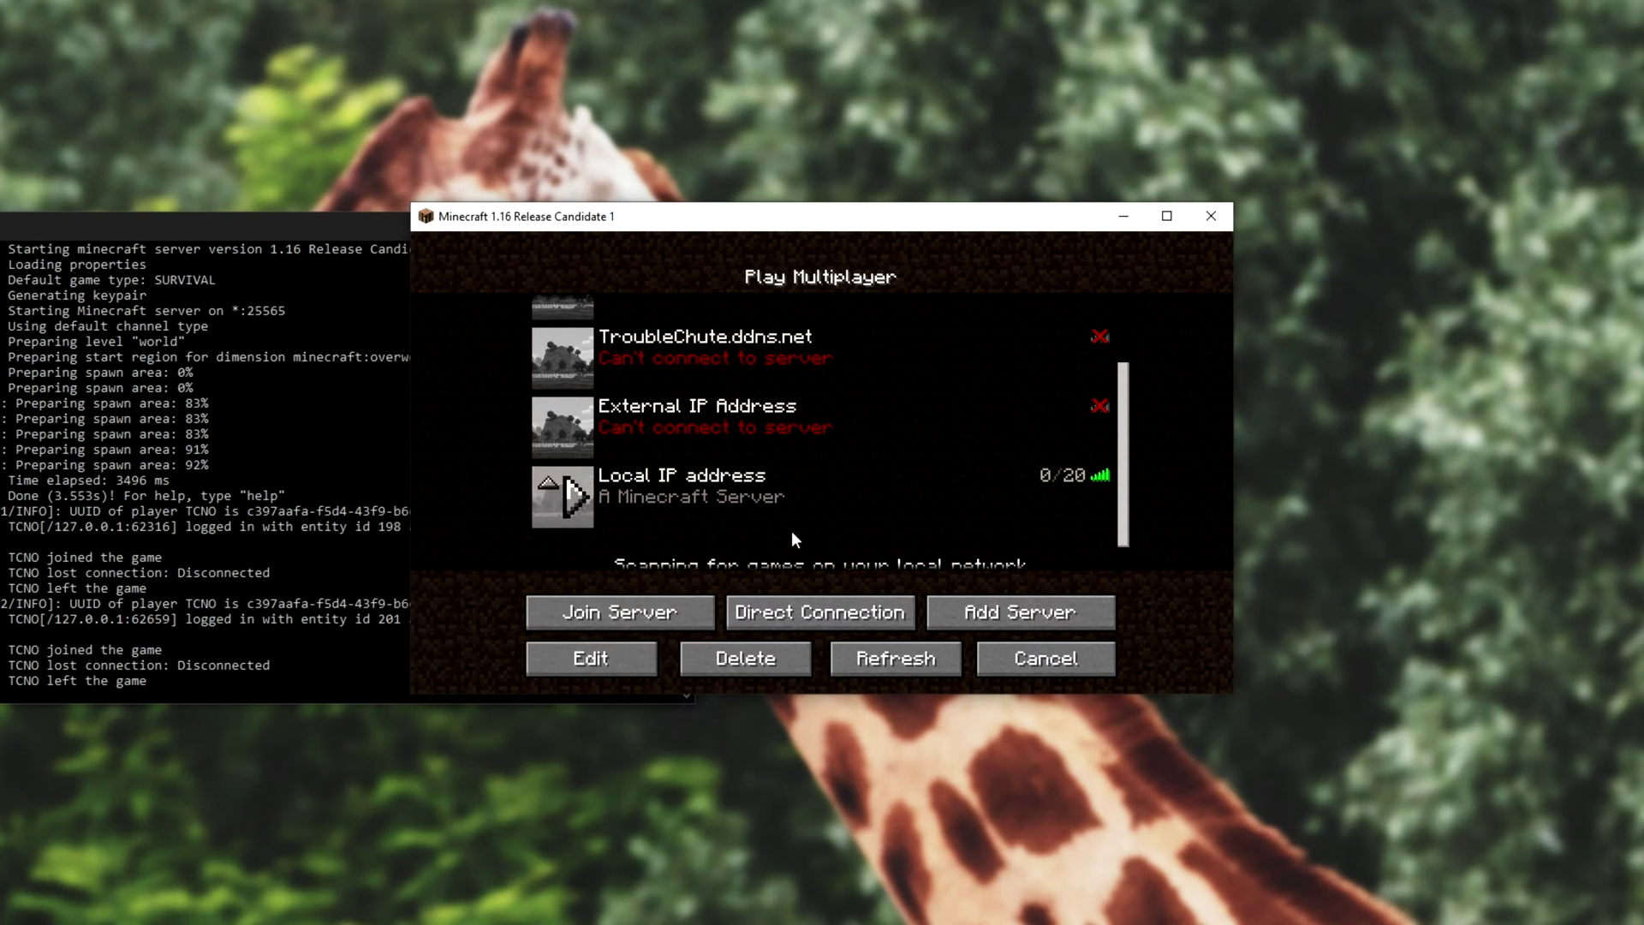
pyautogui.click(664, 358)
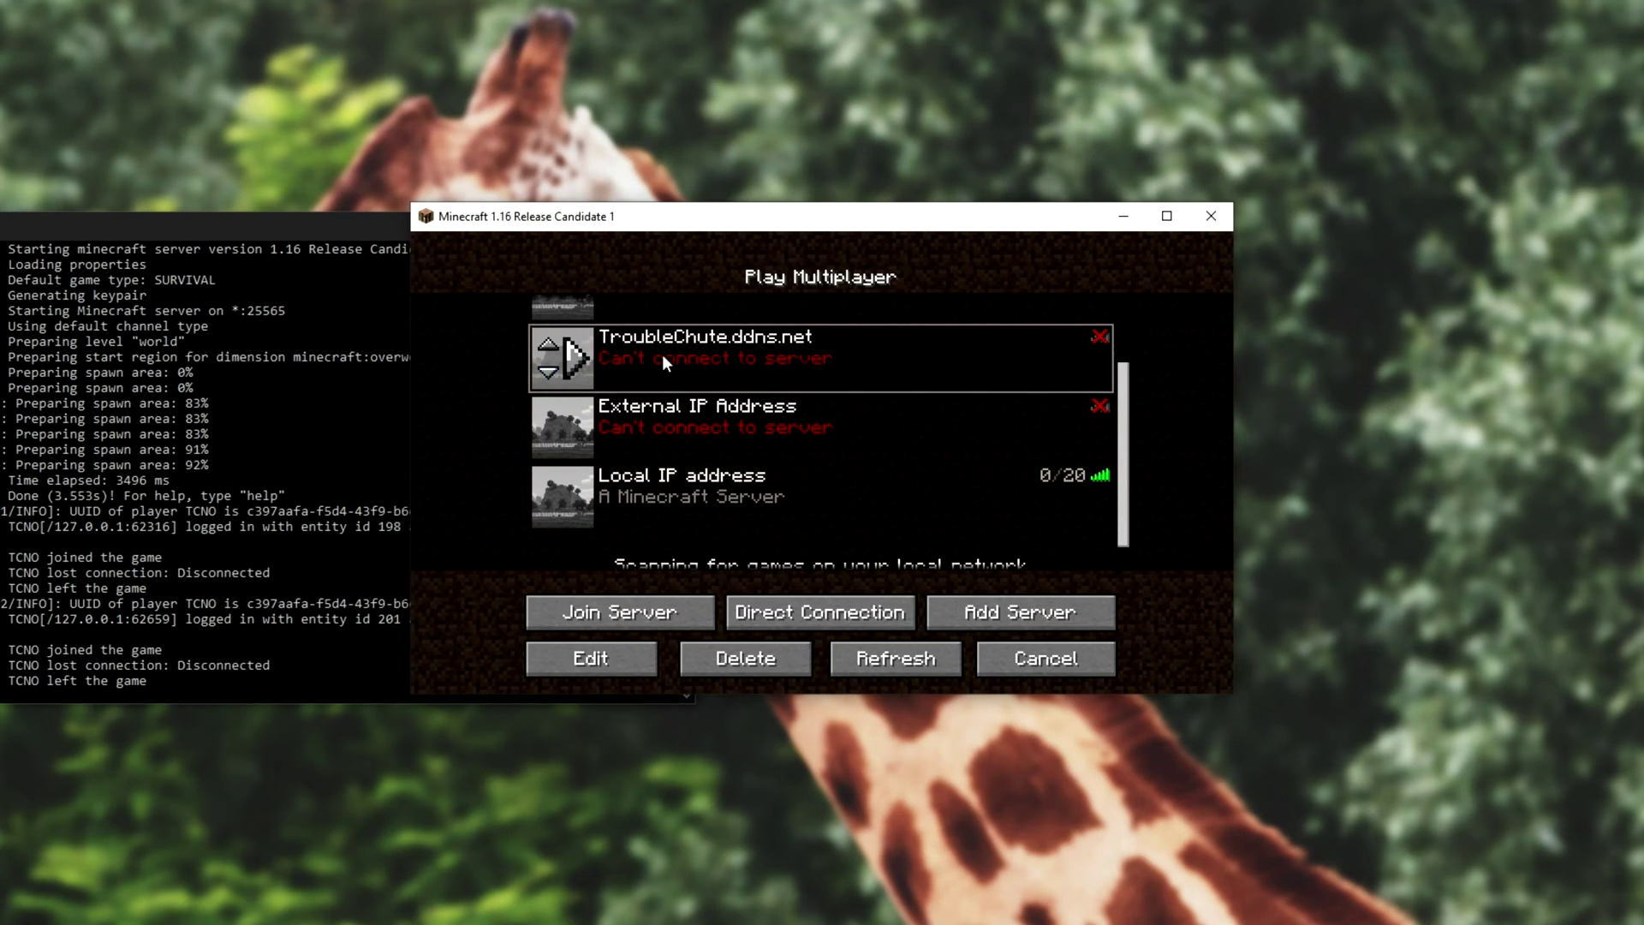
pyautogui.click(762, 422)
pyautogui.click(719, 521)
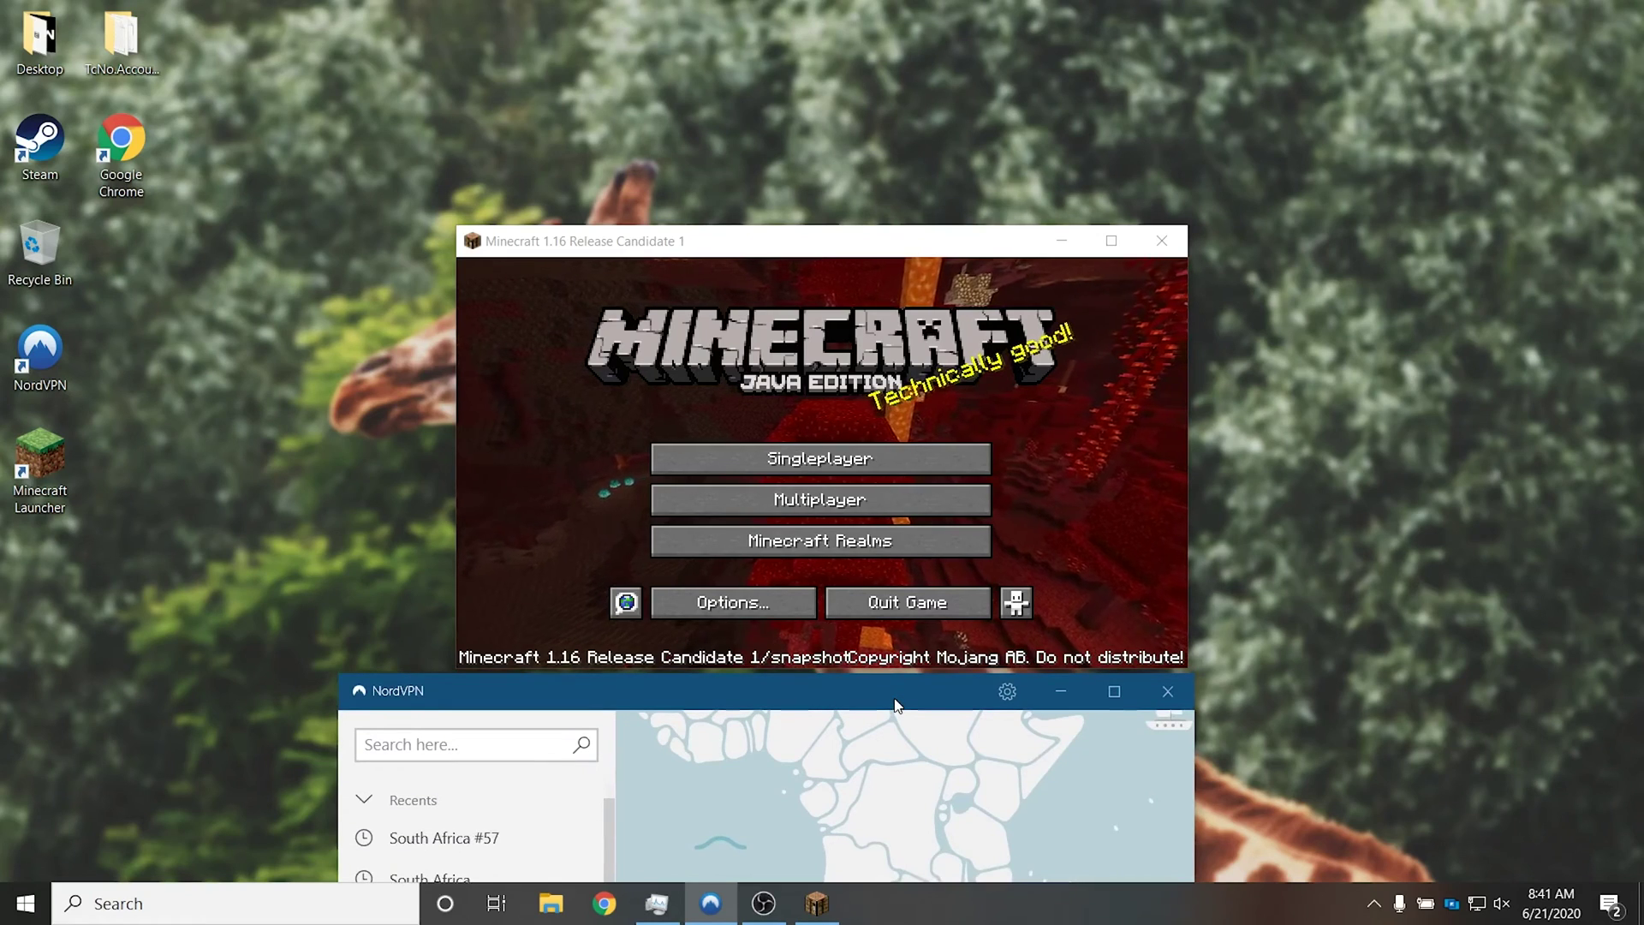
# Center the NordVPN window and connect to the South Africa #22 server
pyautogui.moveTo(896, 704); pyautogui.dragTo(969, 140)
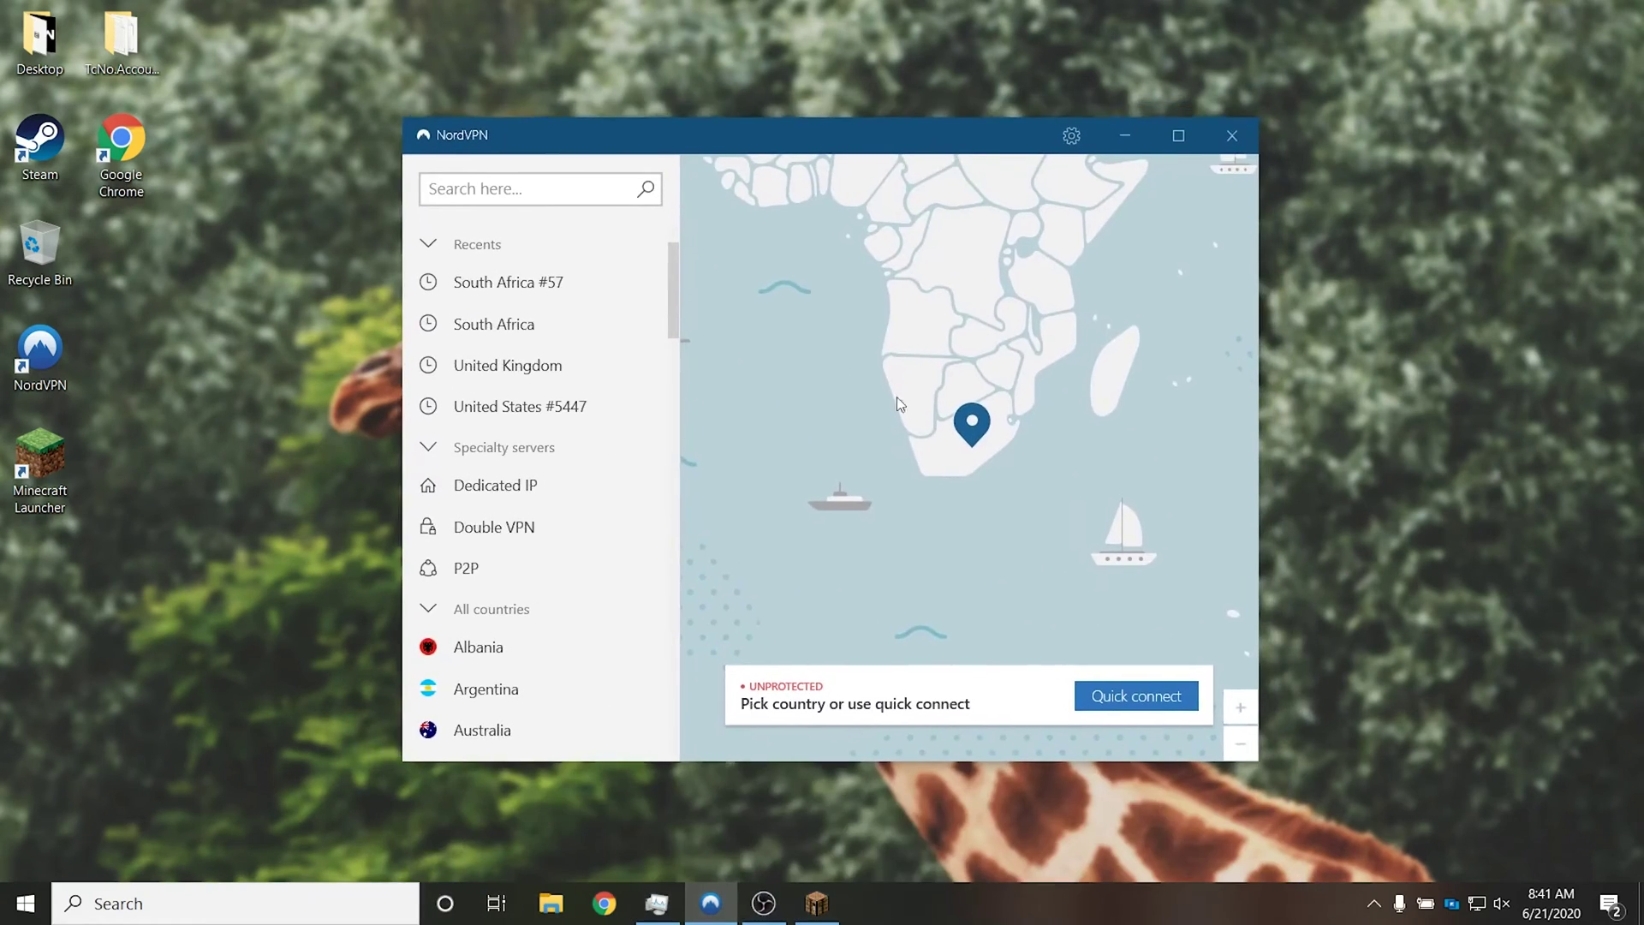
pyautogui.click(966, 436)
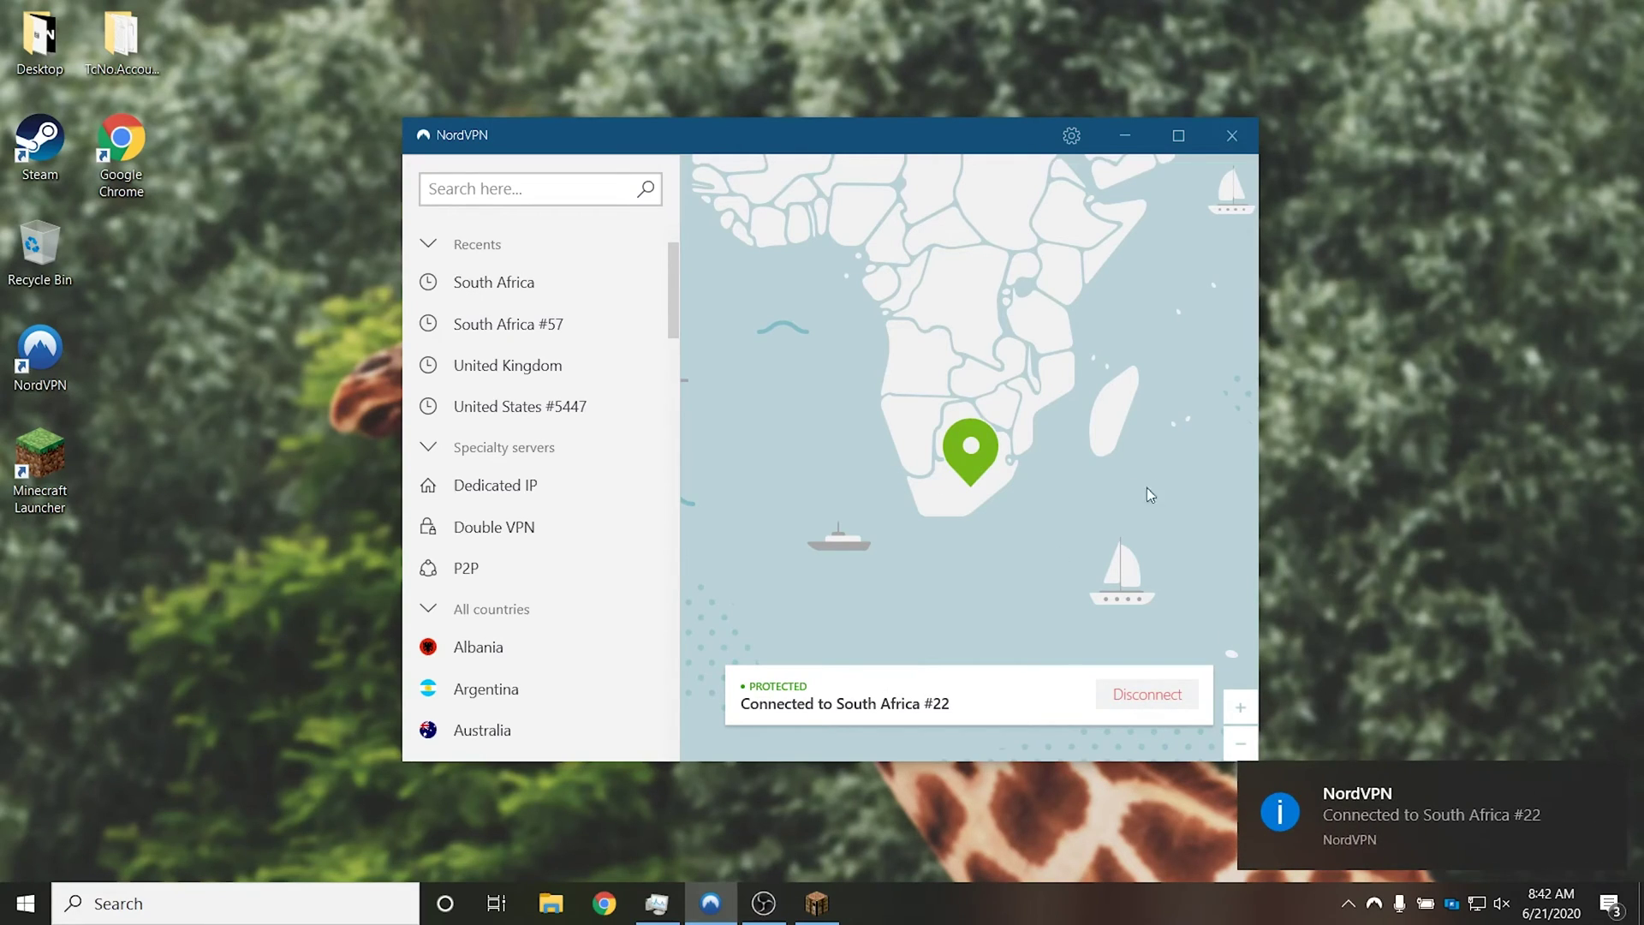
# Return to Minecraft's multiplayer screen, permanently dismissing the third-party caution, and maximize the window
pyautogui.click(1113, 138)
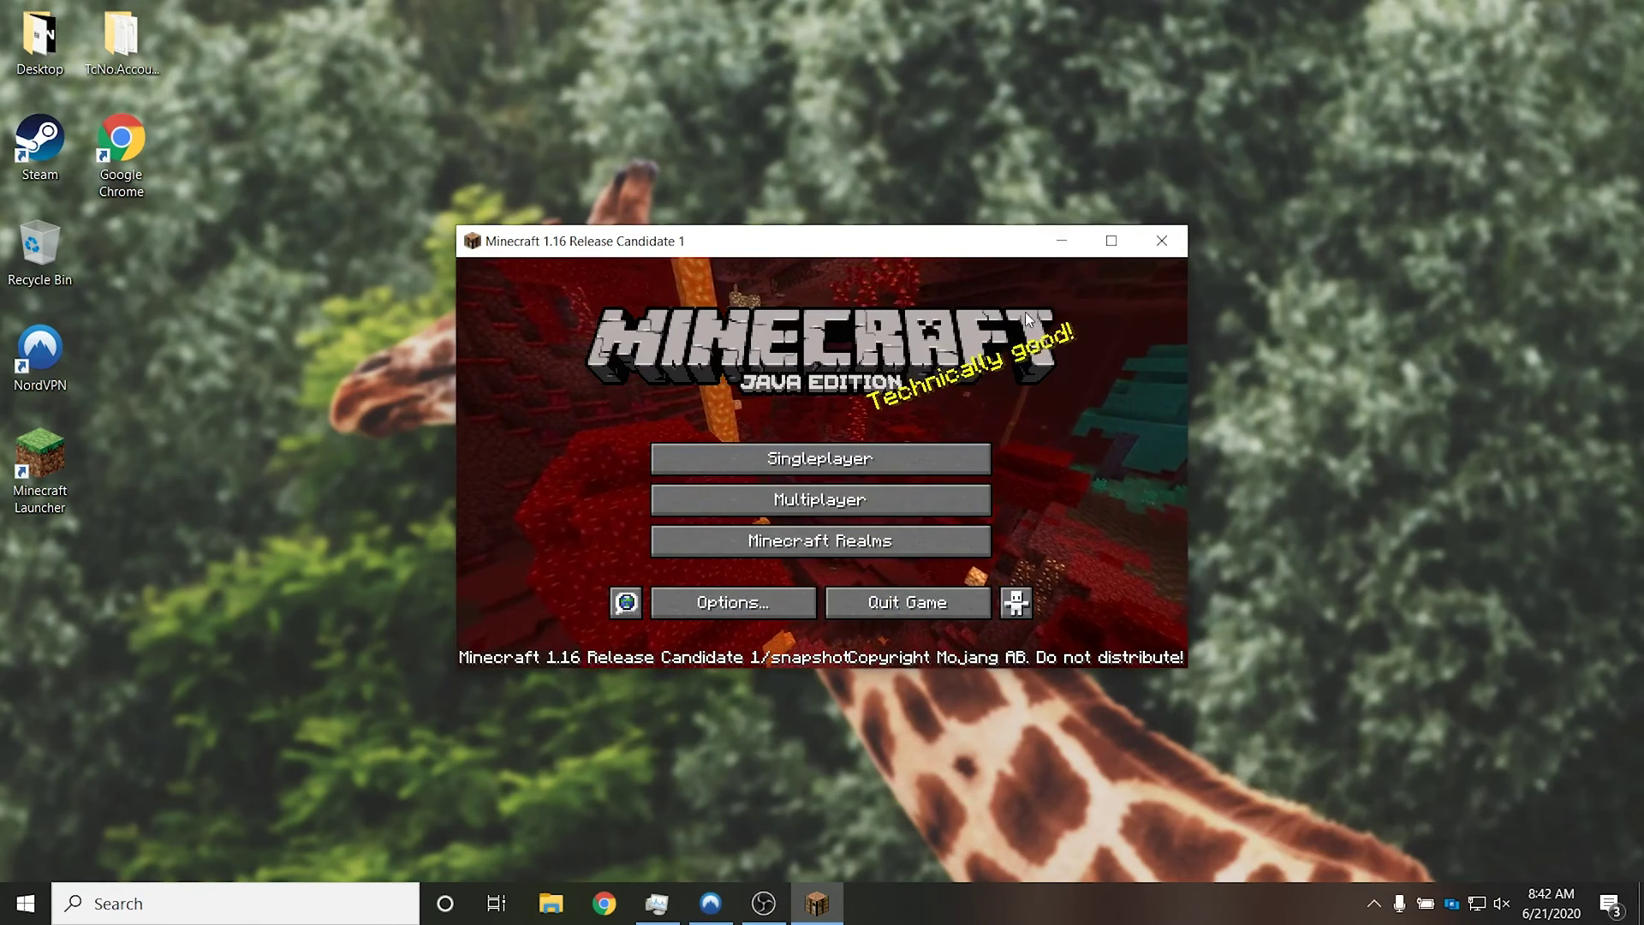
pyautogui.click(902, 498)
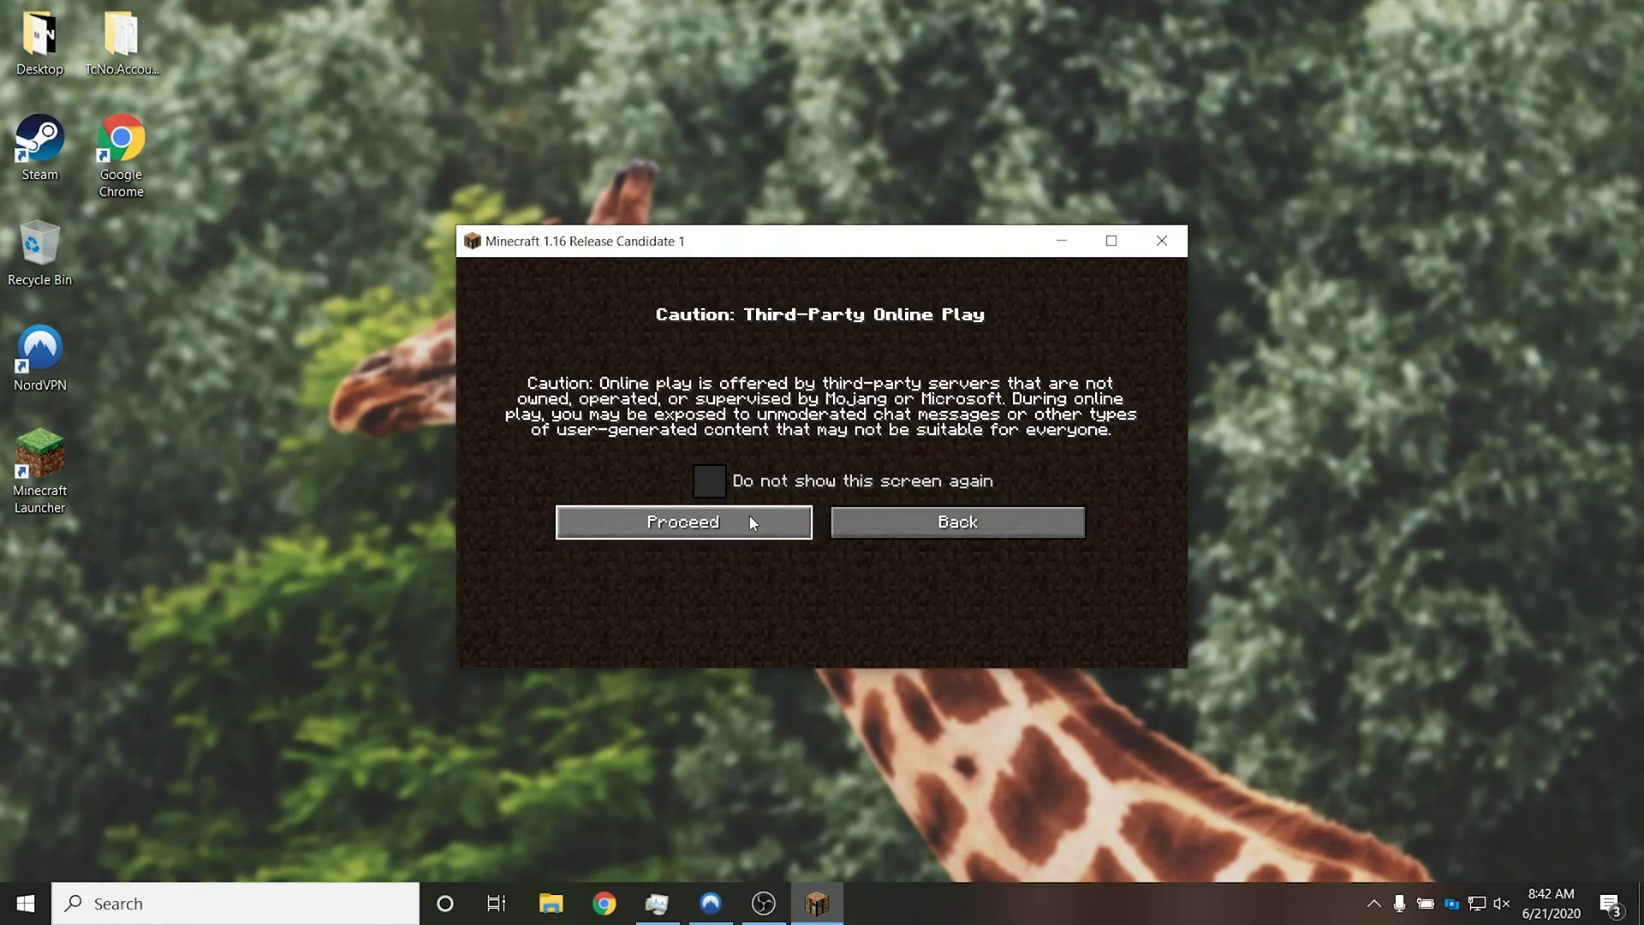
pyautogui.click(704, 480)
pyautogui.click(726, 517)
pyautogui.click(1362, 241)
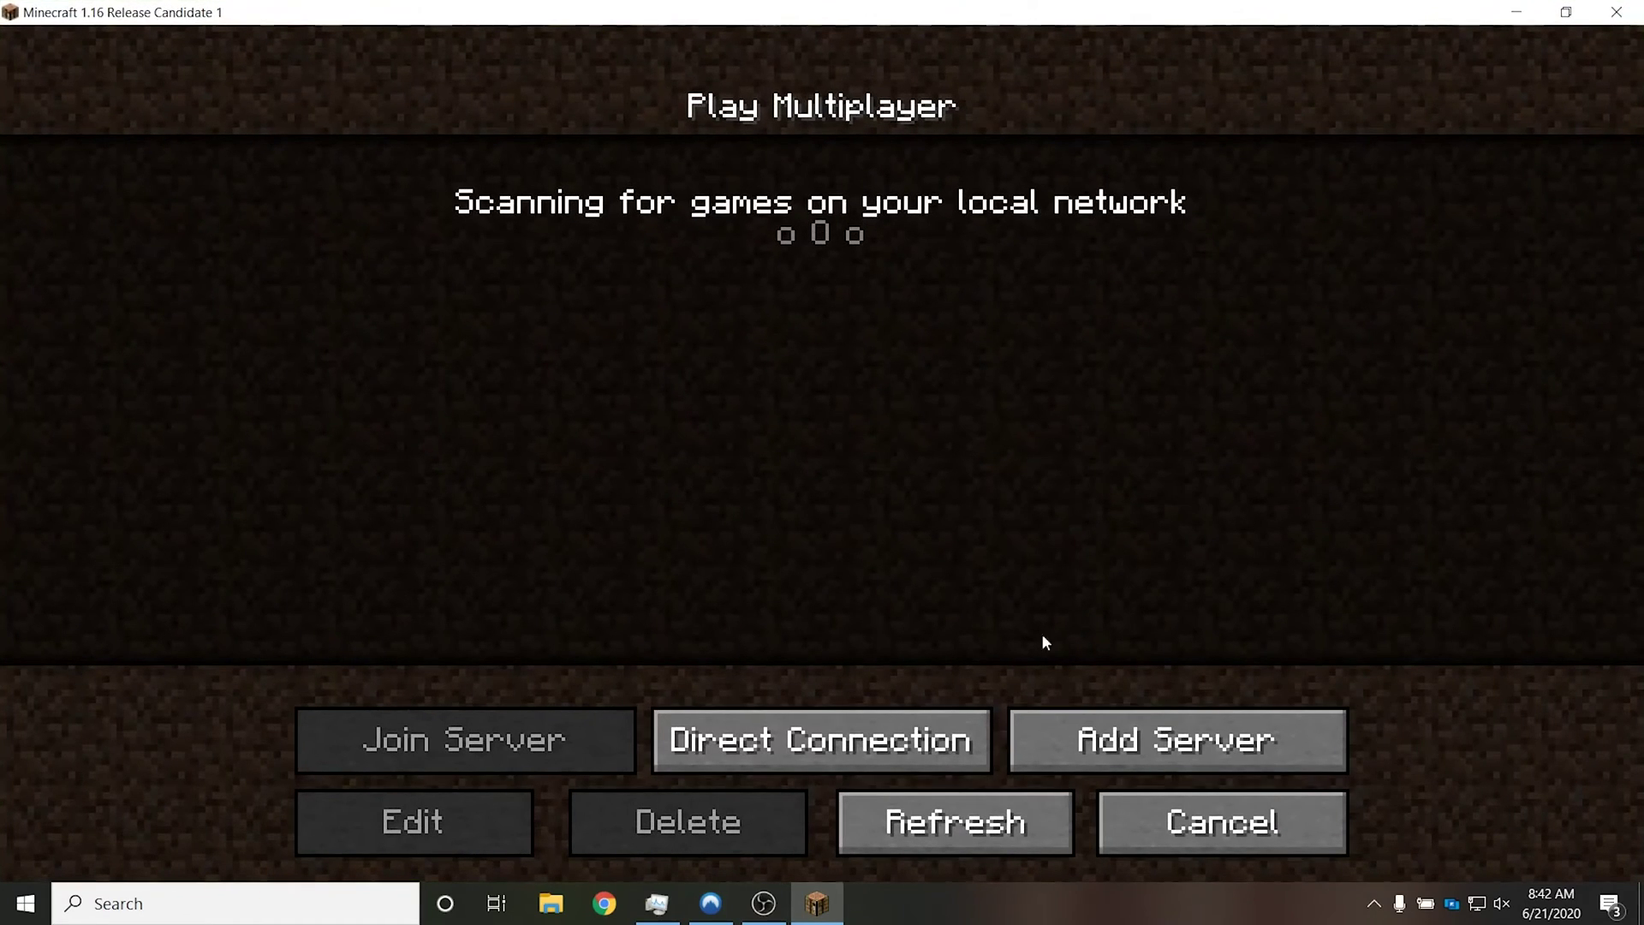
# Add a server entry with address troublechute.ddns.net and select it
pyautogui.click(1104, 733)
pyautogui.click(884, 444)
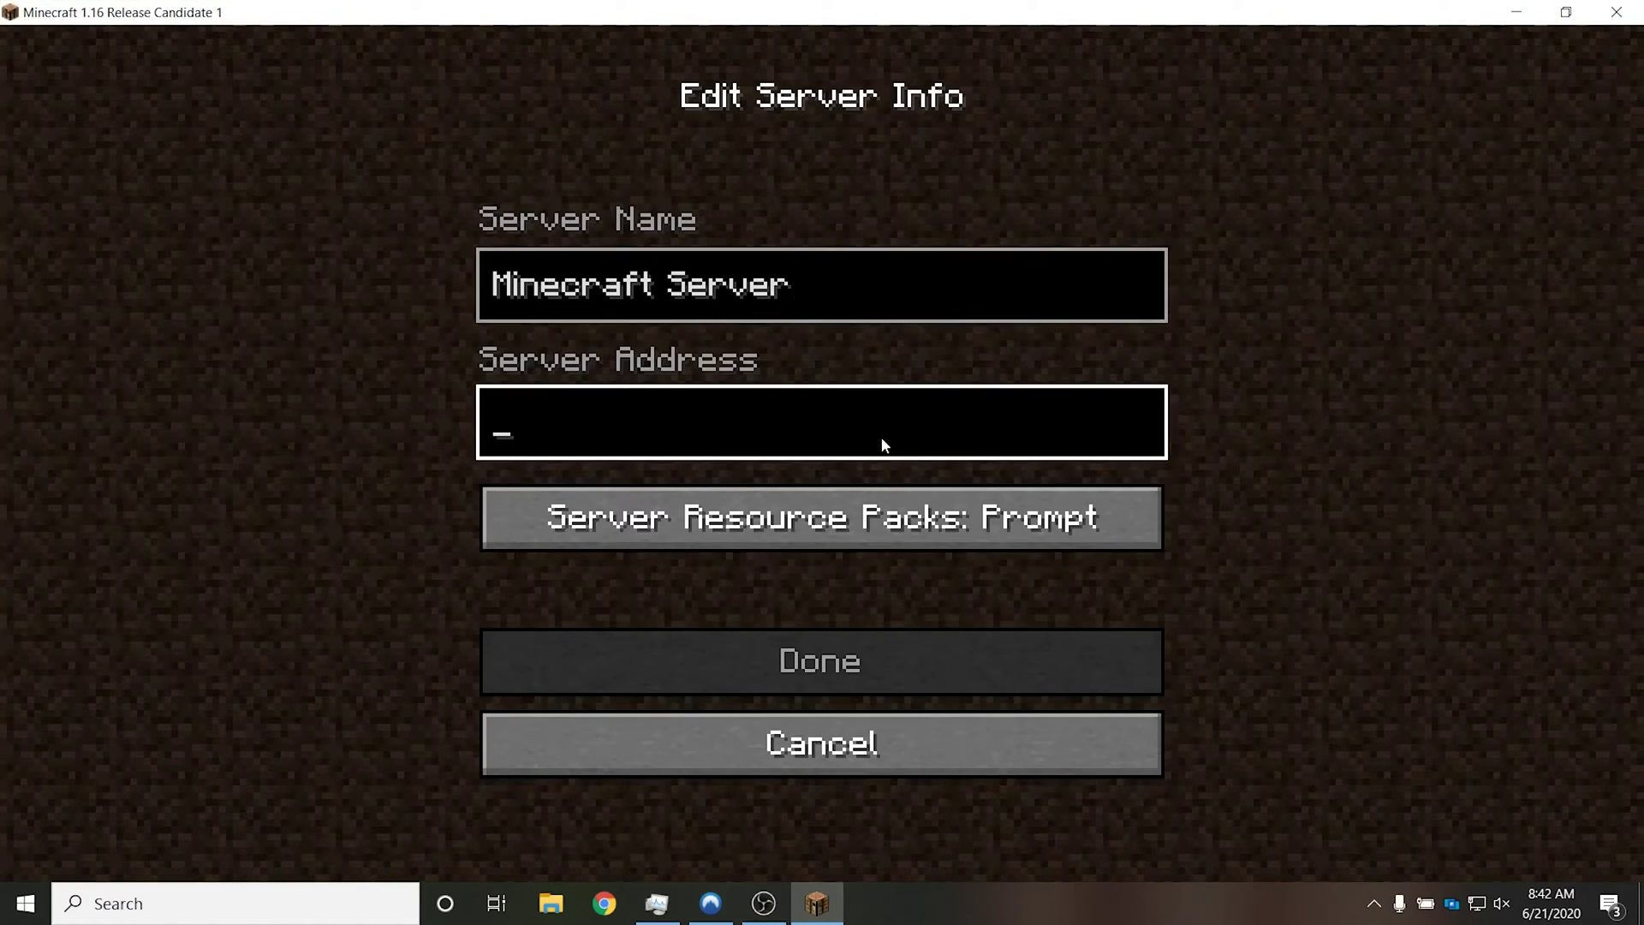
pyautogui.write('t')
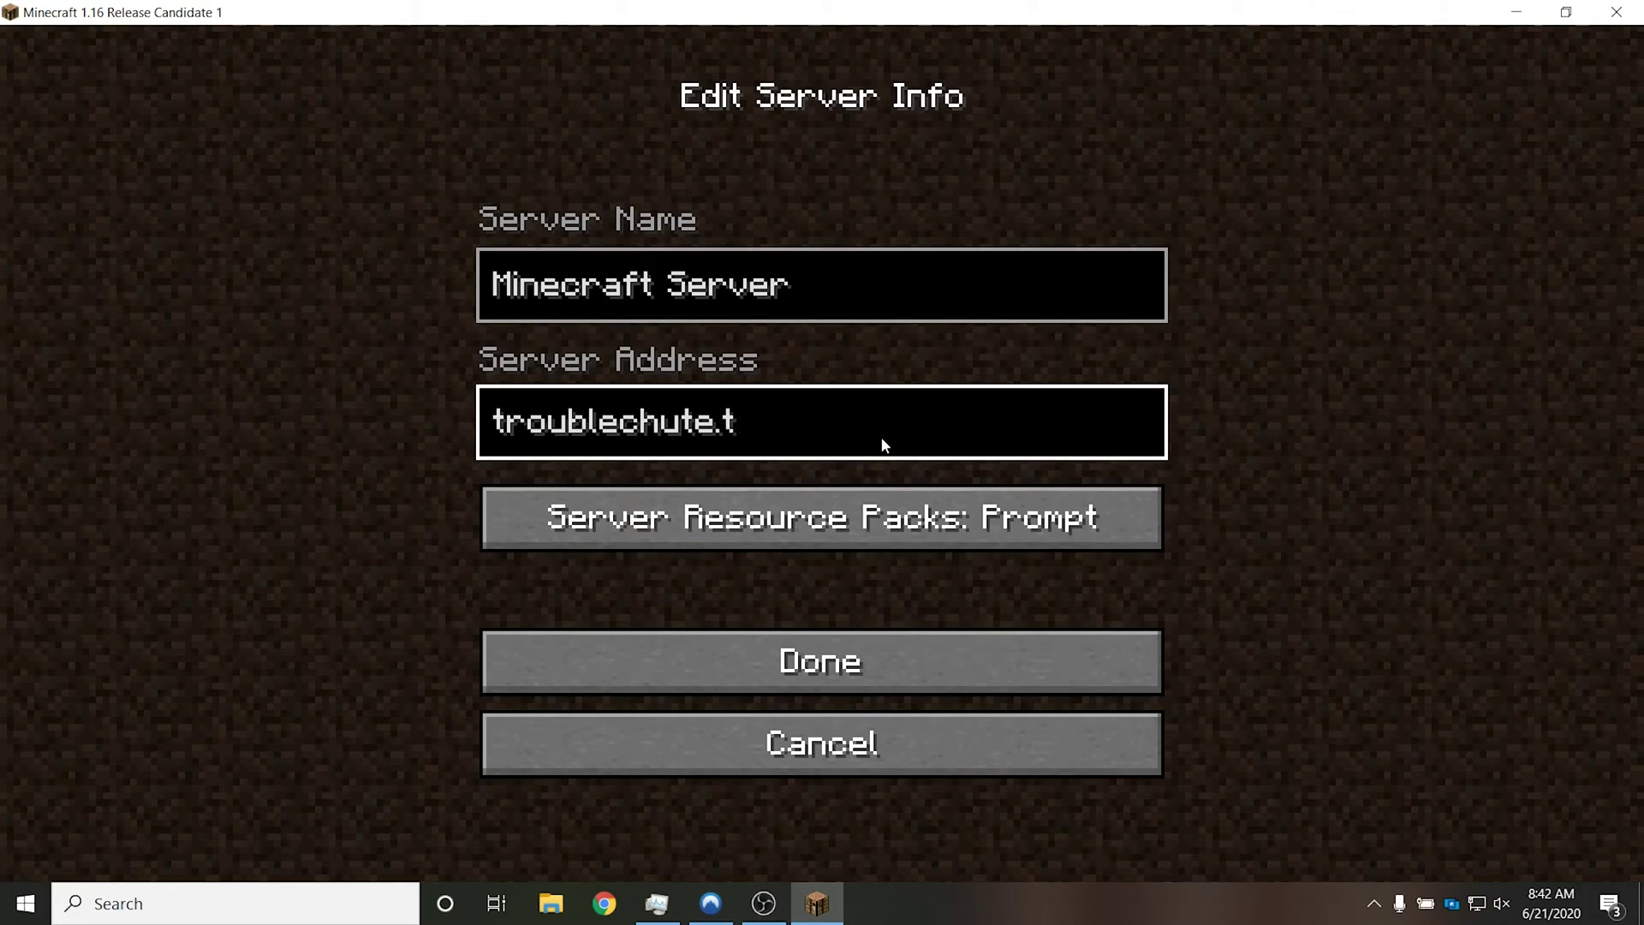
pyautogui.press('BackSpace')
pyautogui.write('ddns.net')
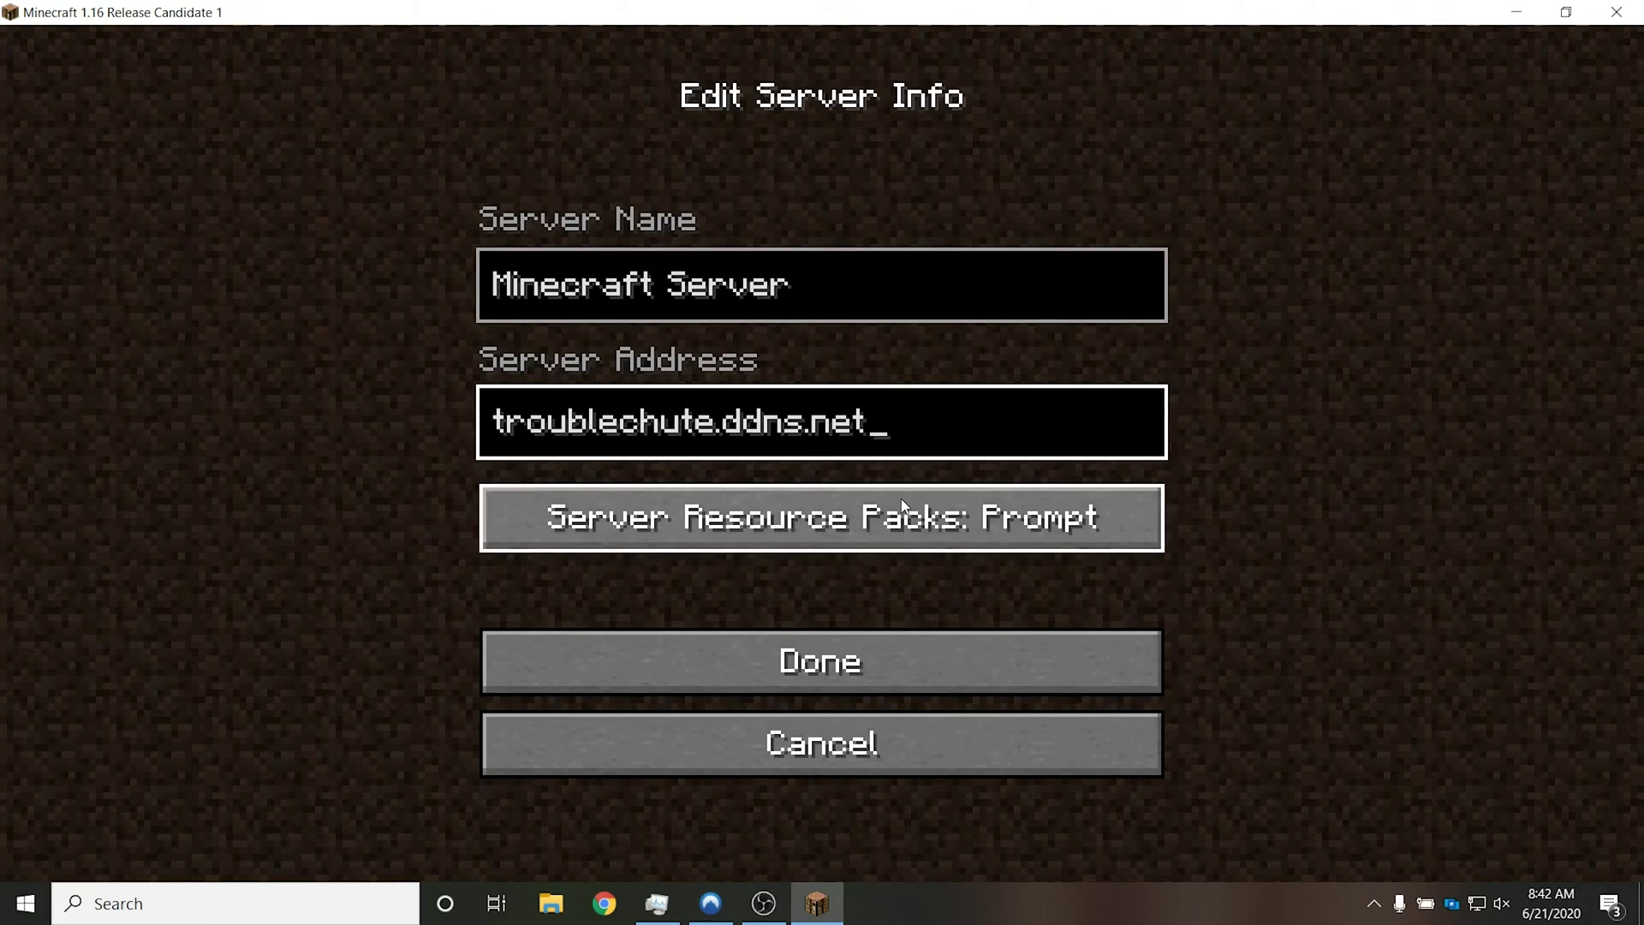
pyautogui.click(837, 664)
pyautogui.click(920, 247)
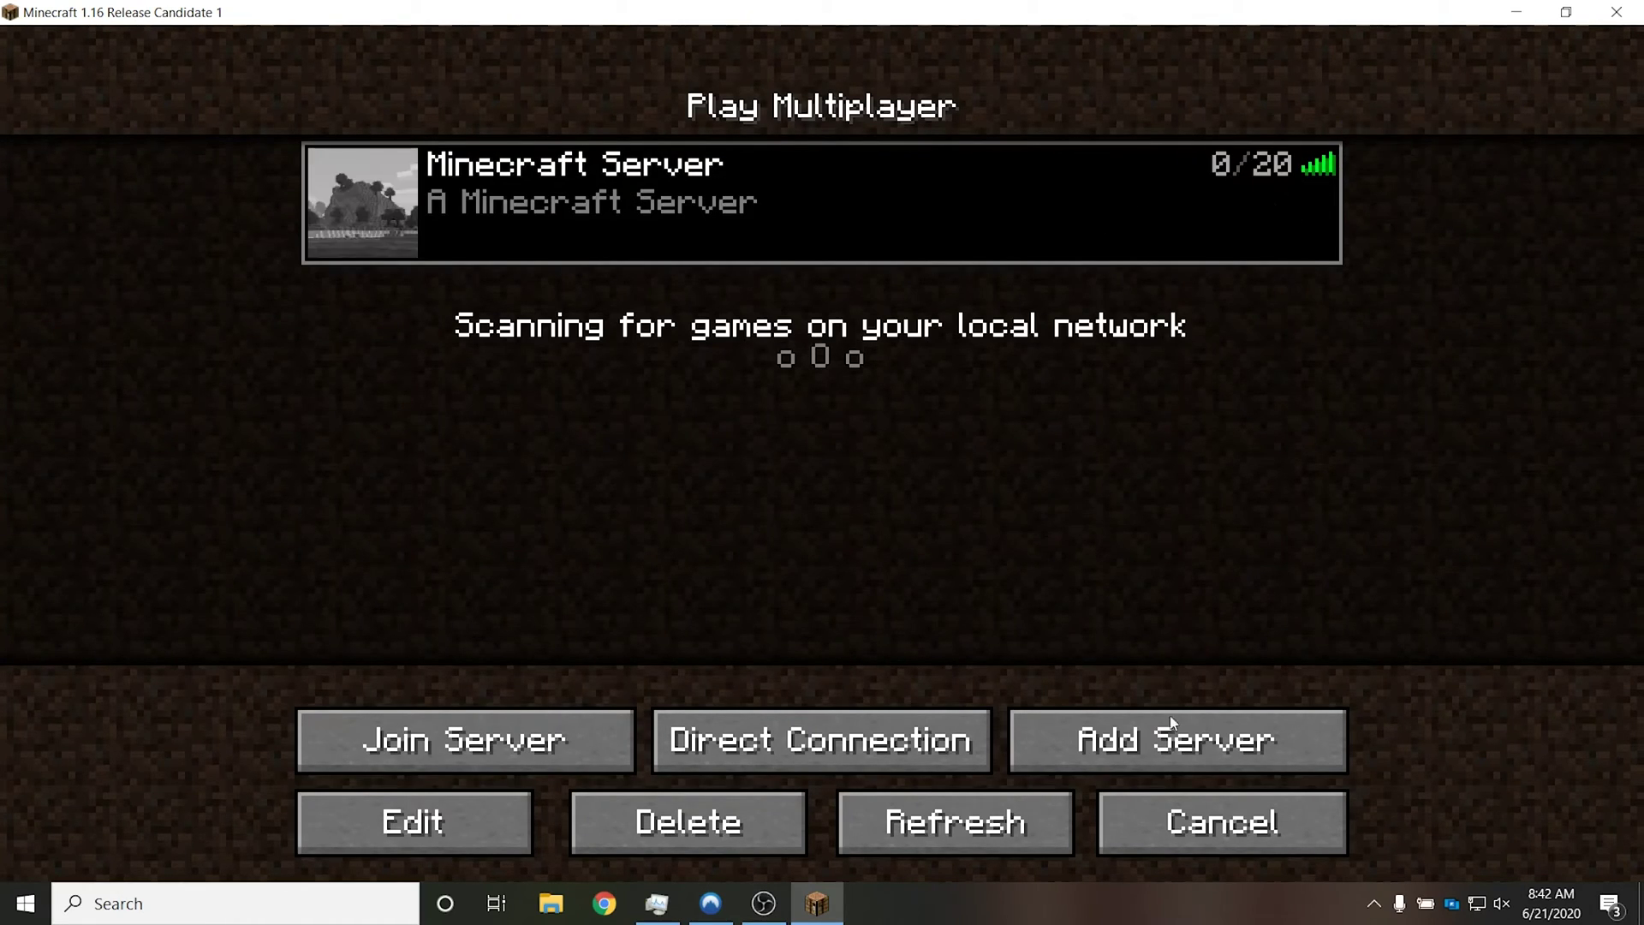
pyautogui.click(464, 815)
pyautogui.press('BackSpace')
pyautogui.press('BackSpace')
pyautogui.press('BackSpace')
pyautogui.press('BackSpace')
pyautogui.press('BackSpace')
pyautogui.press('BackSpace')
pyautogui.press('BackSpace')
pyautogui.press('BackSpace')
pyautogui.press('BackSpace')
pyautogui.press('BackSpace')
pyautogui.press('BackSpace')
pyautogui.press('BackSpace')
pyautogui.press('BackSpace')
pyautogui.press('BackSpace')
pyautogui.press('BackSpace')
pyautogui.press('BackSpace')
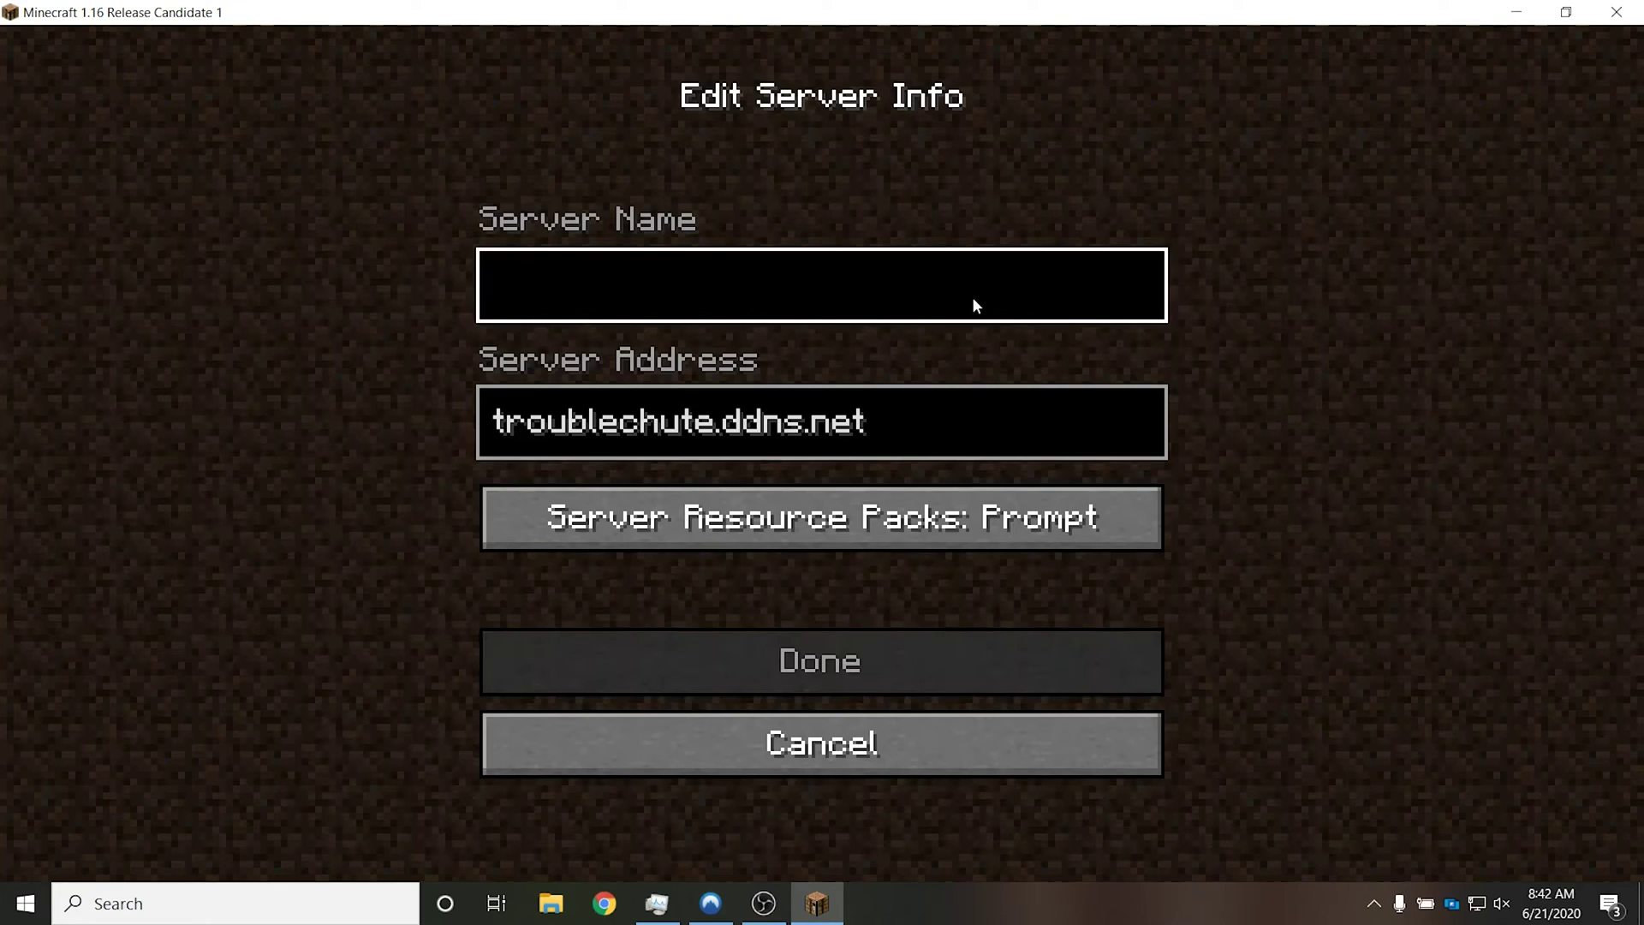
pyautogui.write('TroubleChute.ddns.net')
pyautogui.click(676, 676)
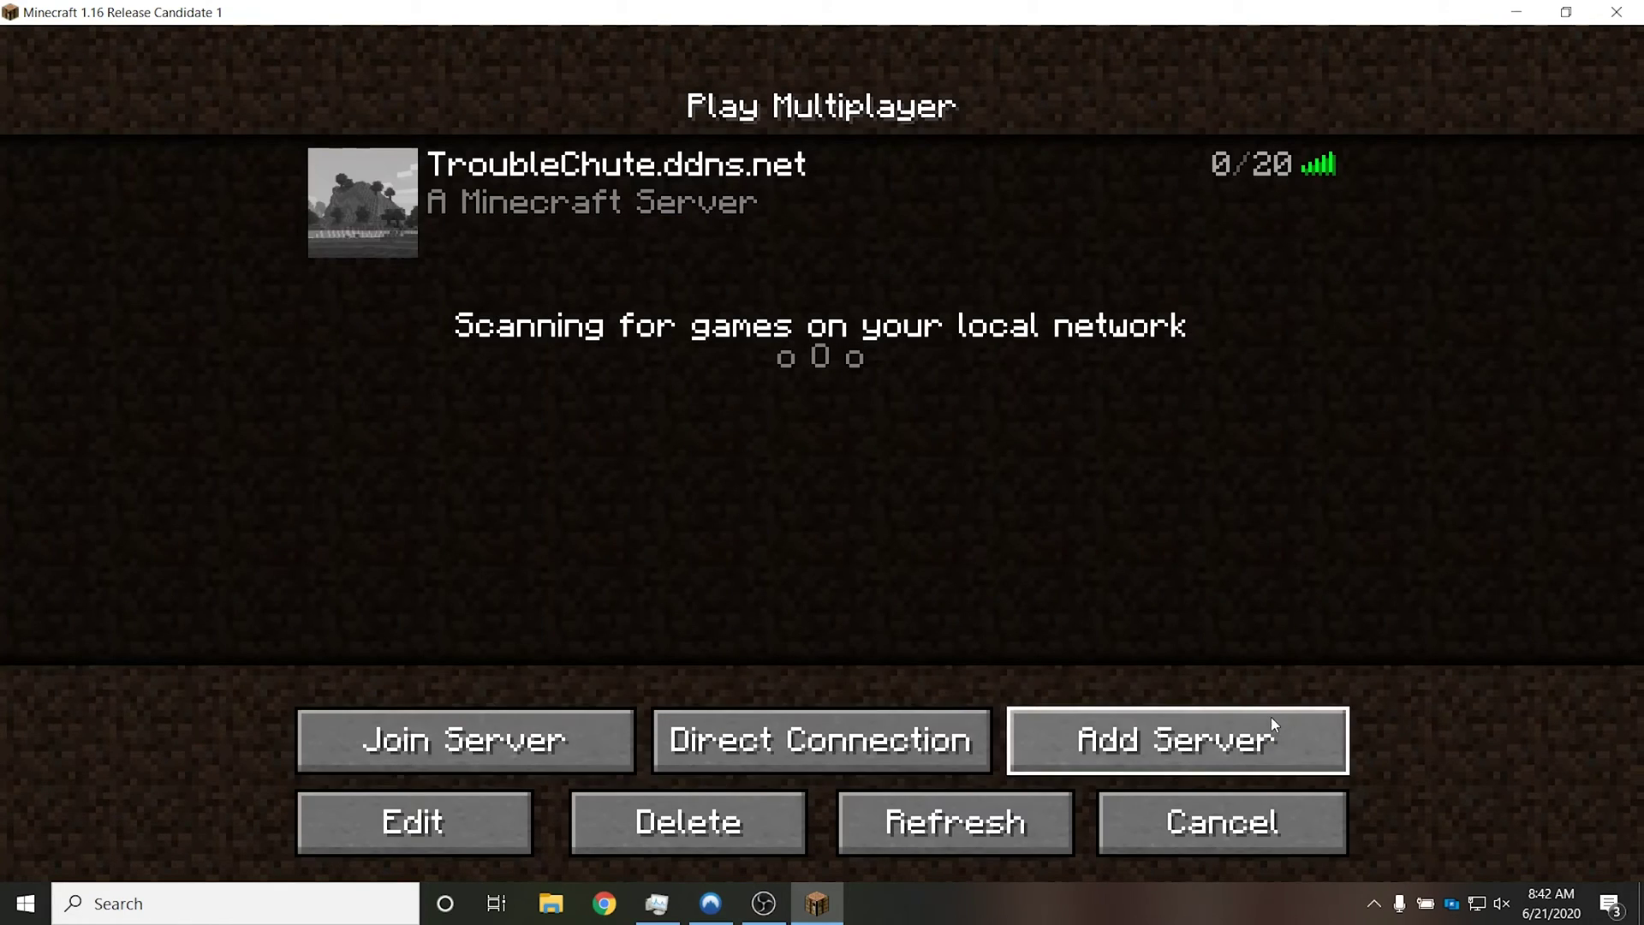
pyautogui.click(1266, 738)
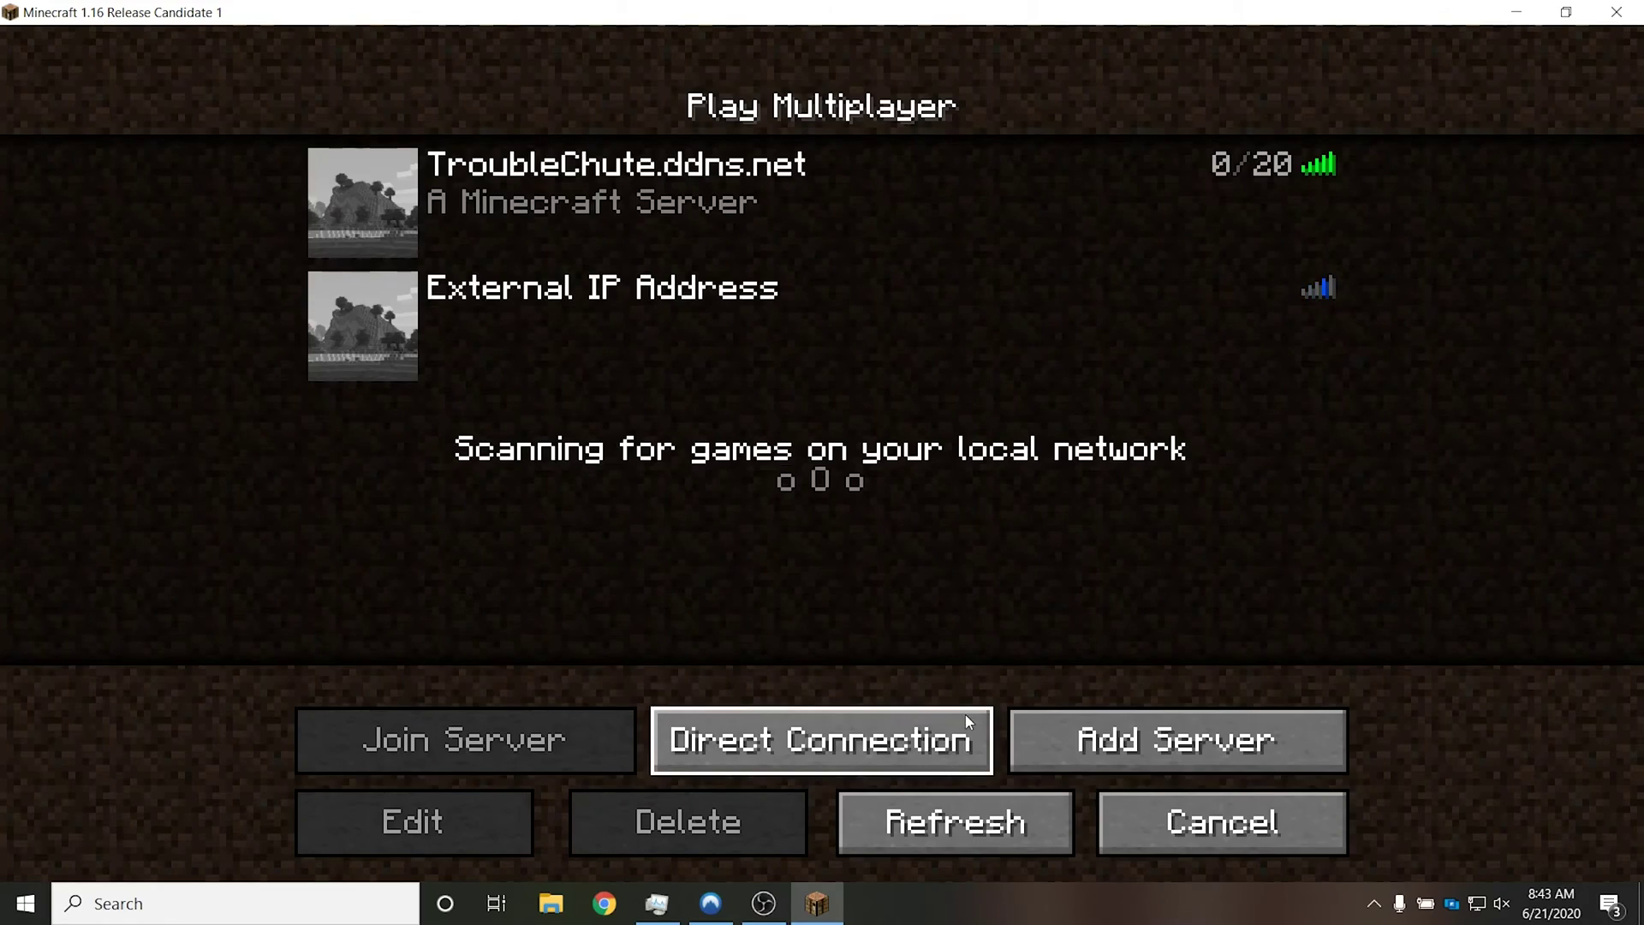
pyautogui.click(1339, 305)
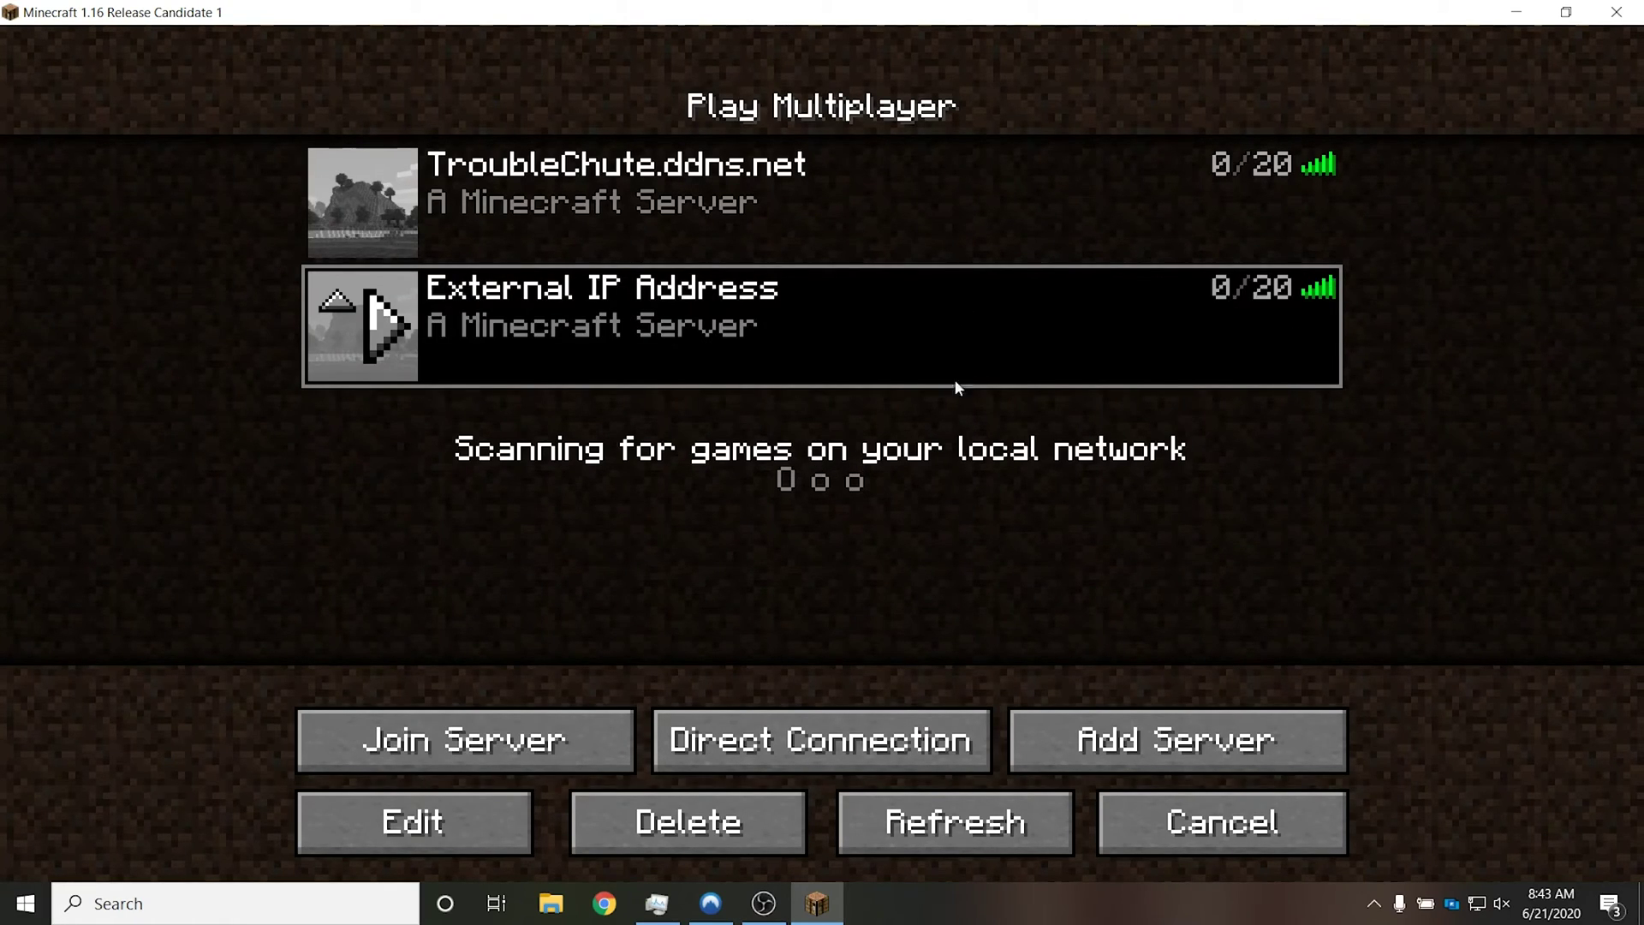
pyautogui.click(1175, 740)
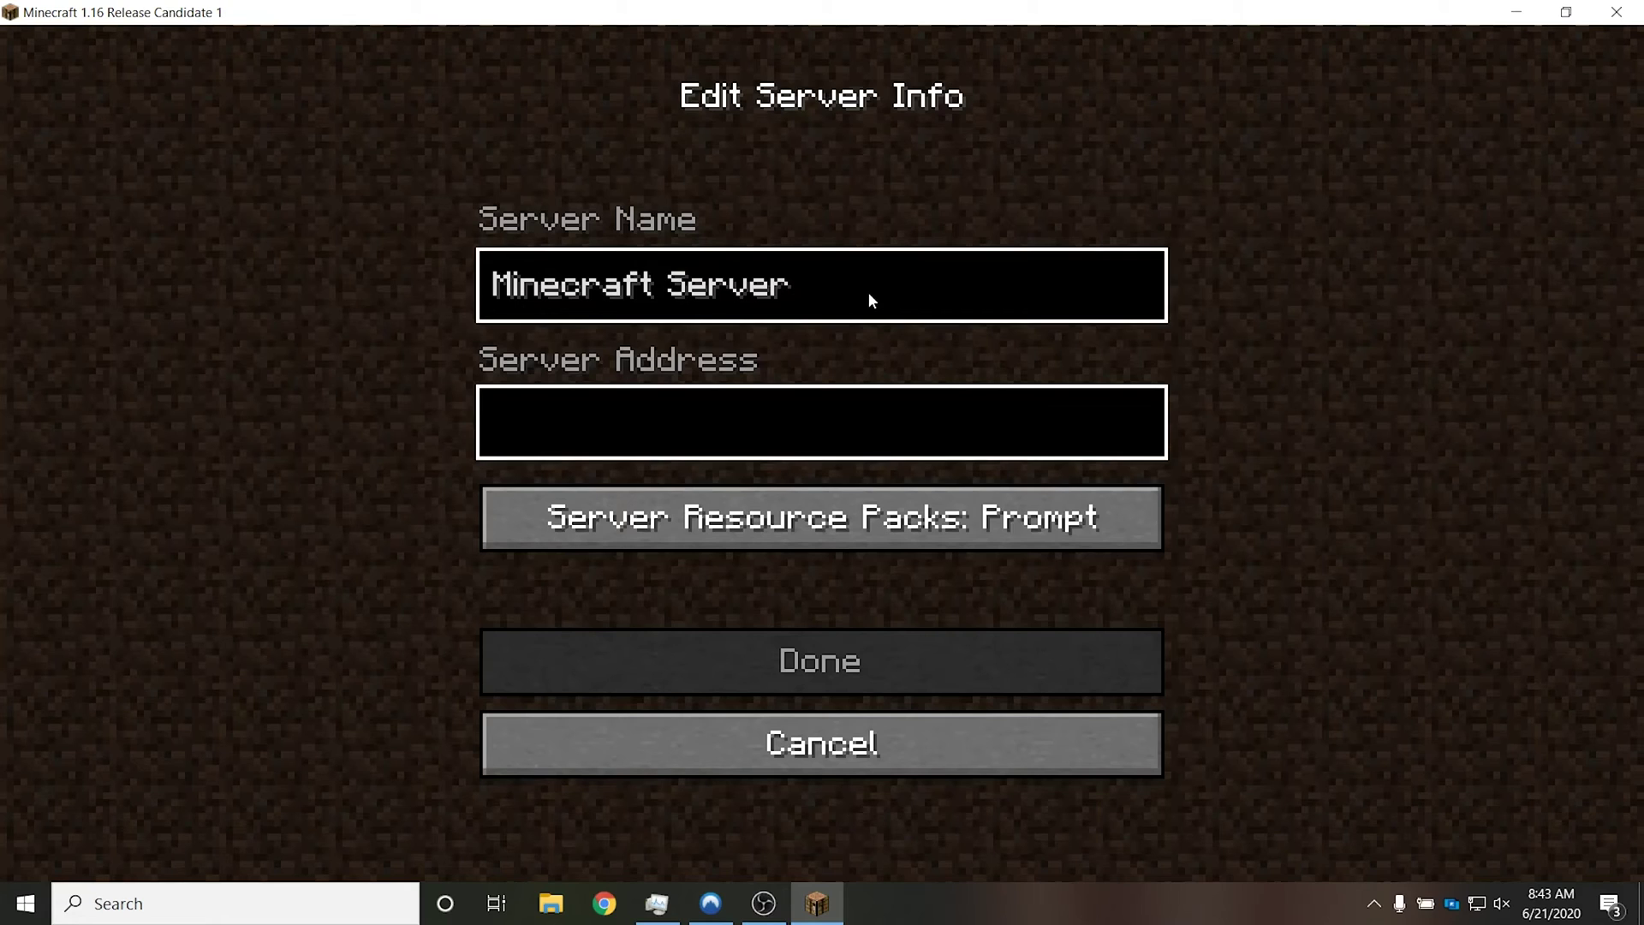
pyautogui.hotkey('ctrl', 'a')
pyautogui.press('BackSpace')
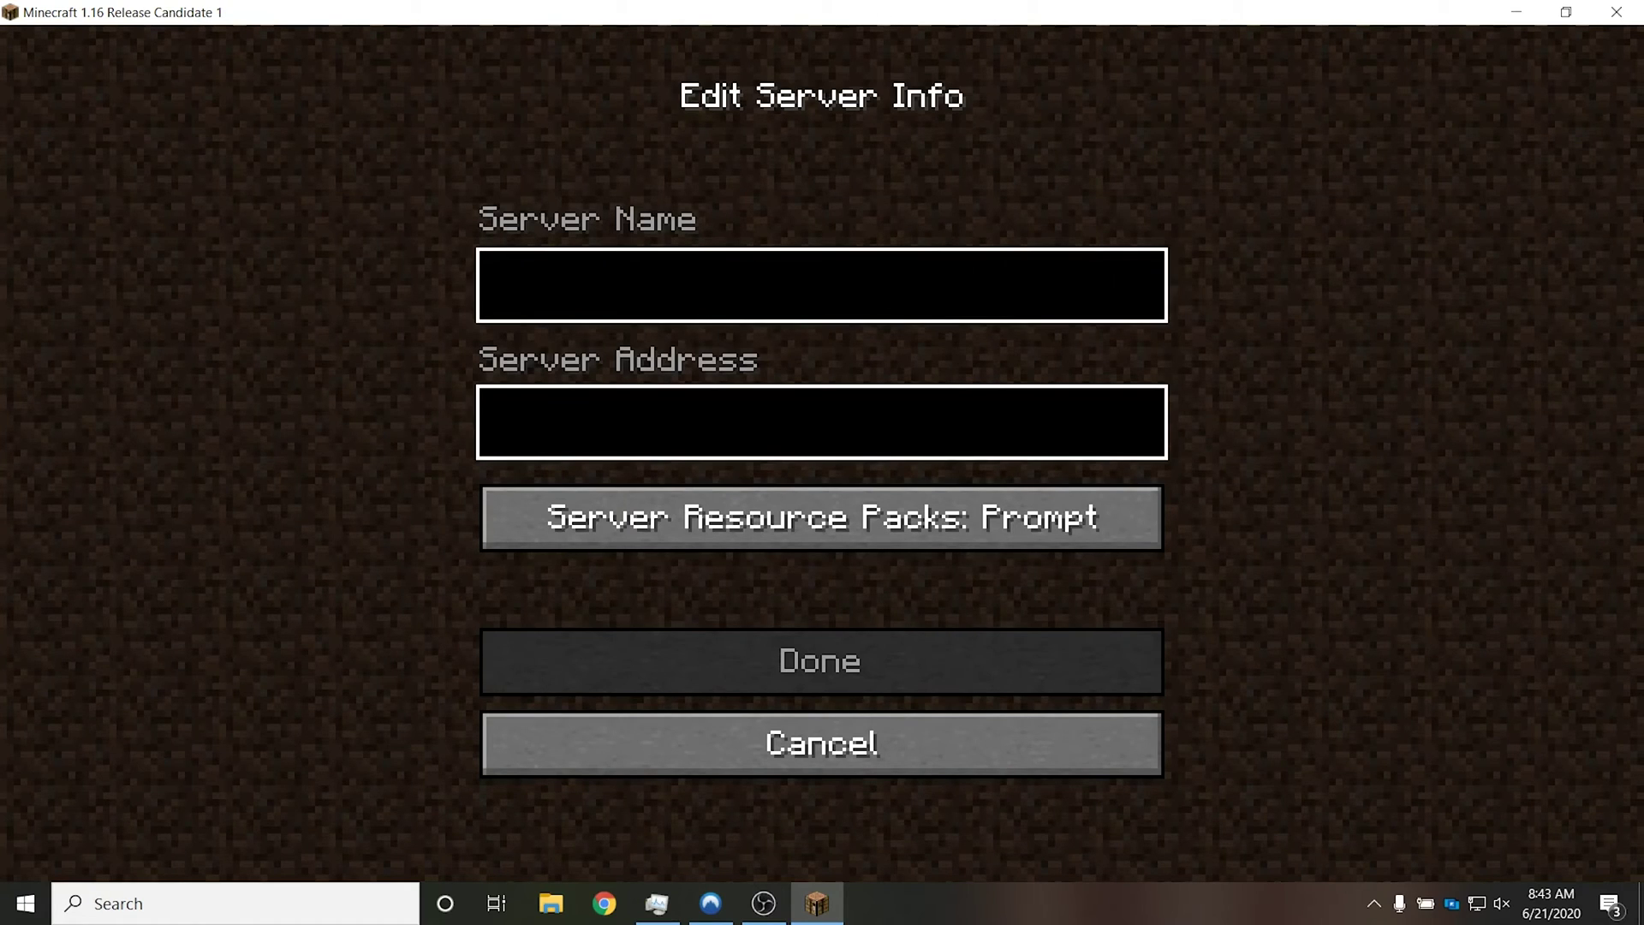
pyautogui.press('Escape')
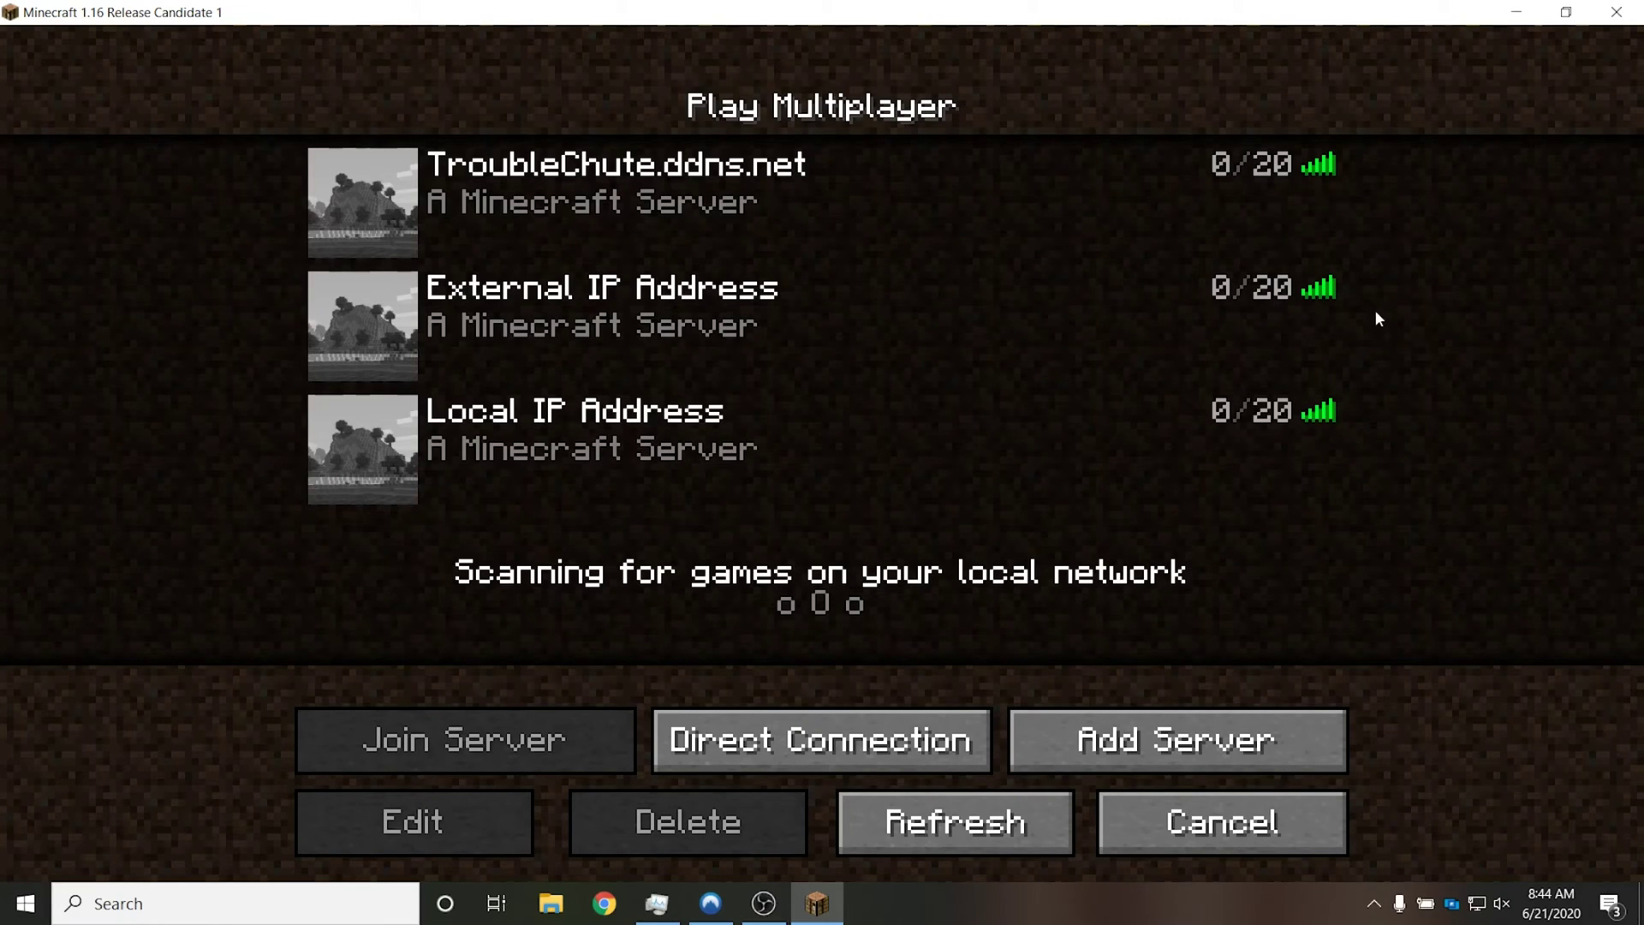
pyautogui.click(1113, 199)
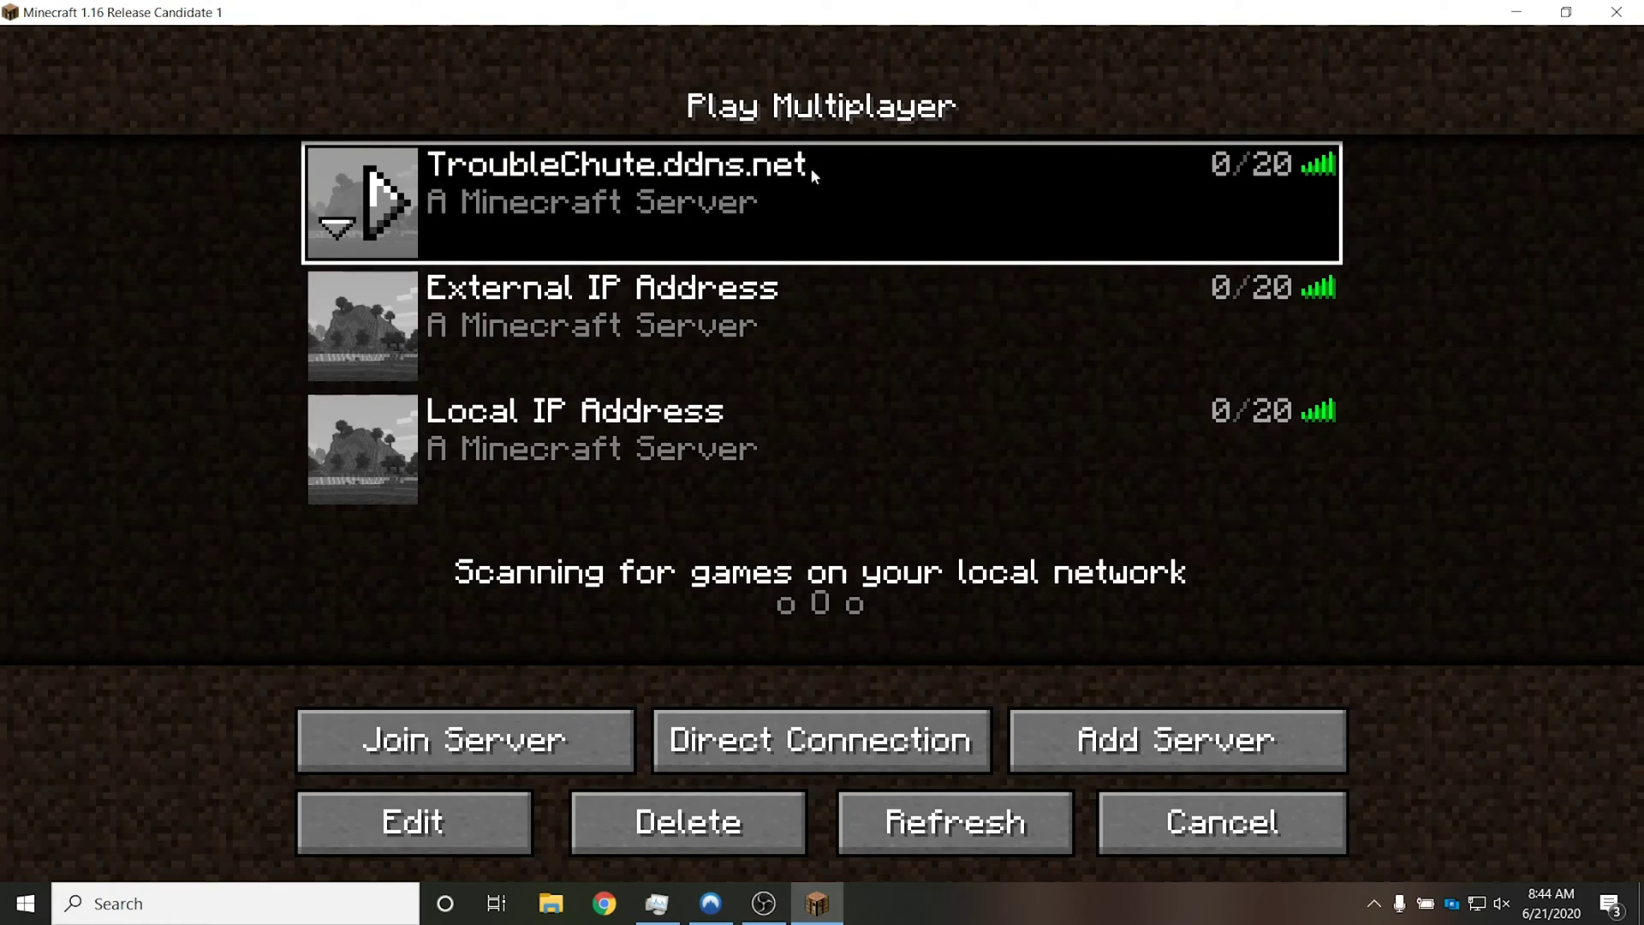
pyautogui.click(782, 270)
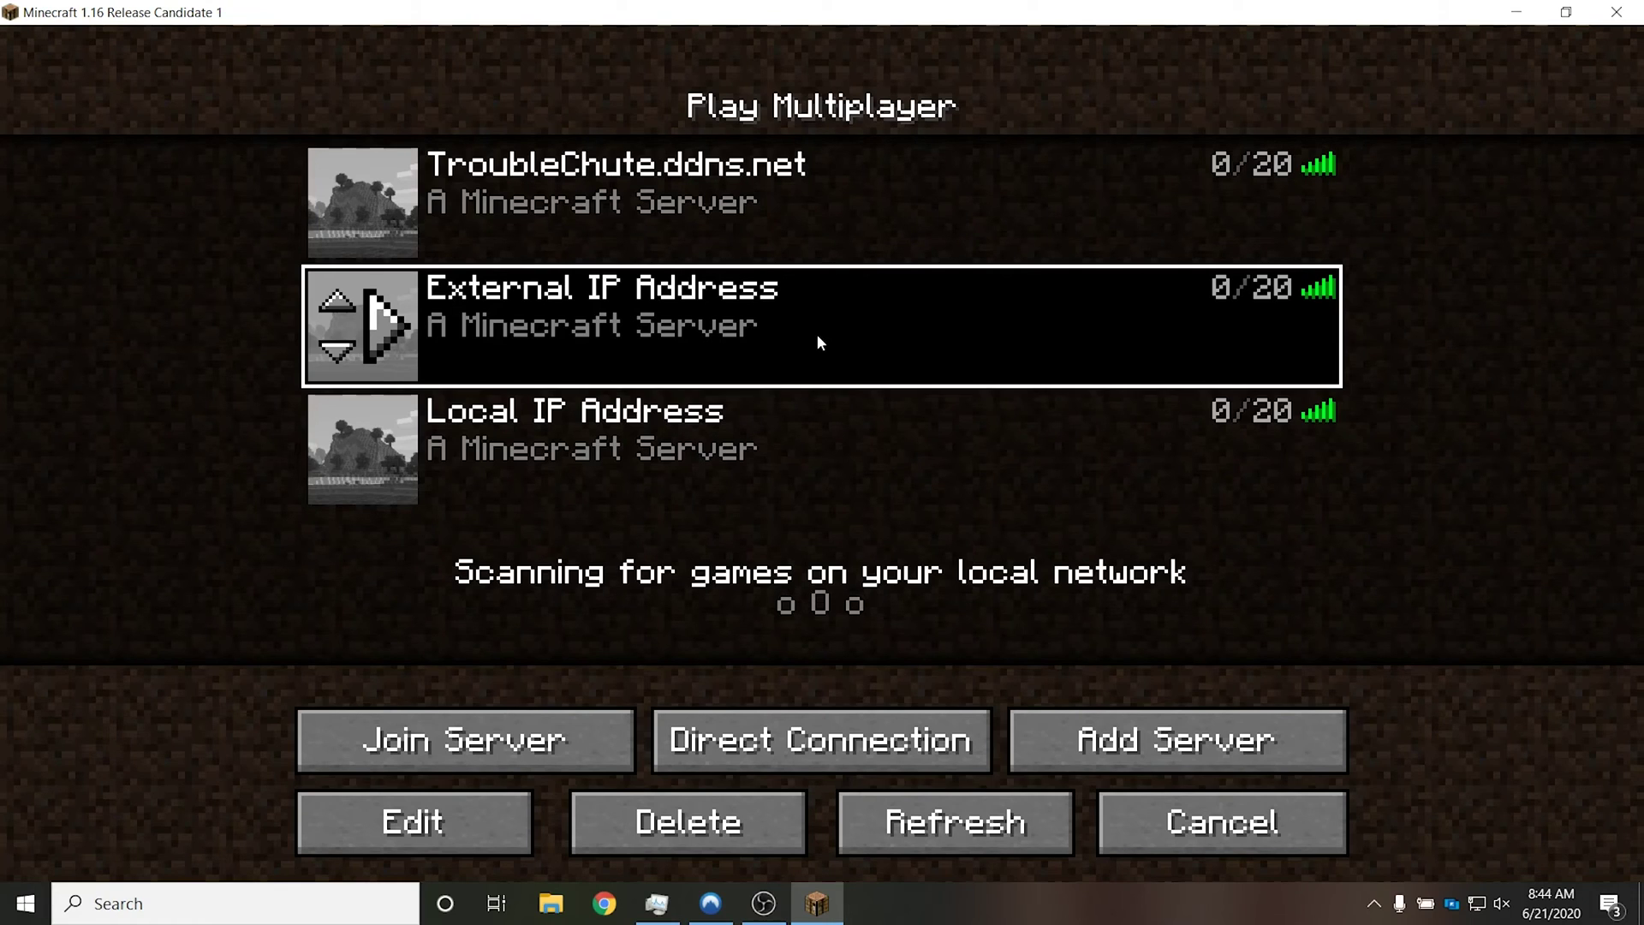
pyautogui.click(745, 443)
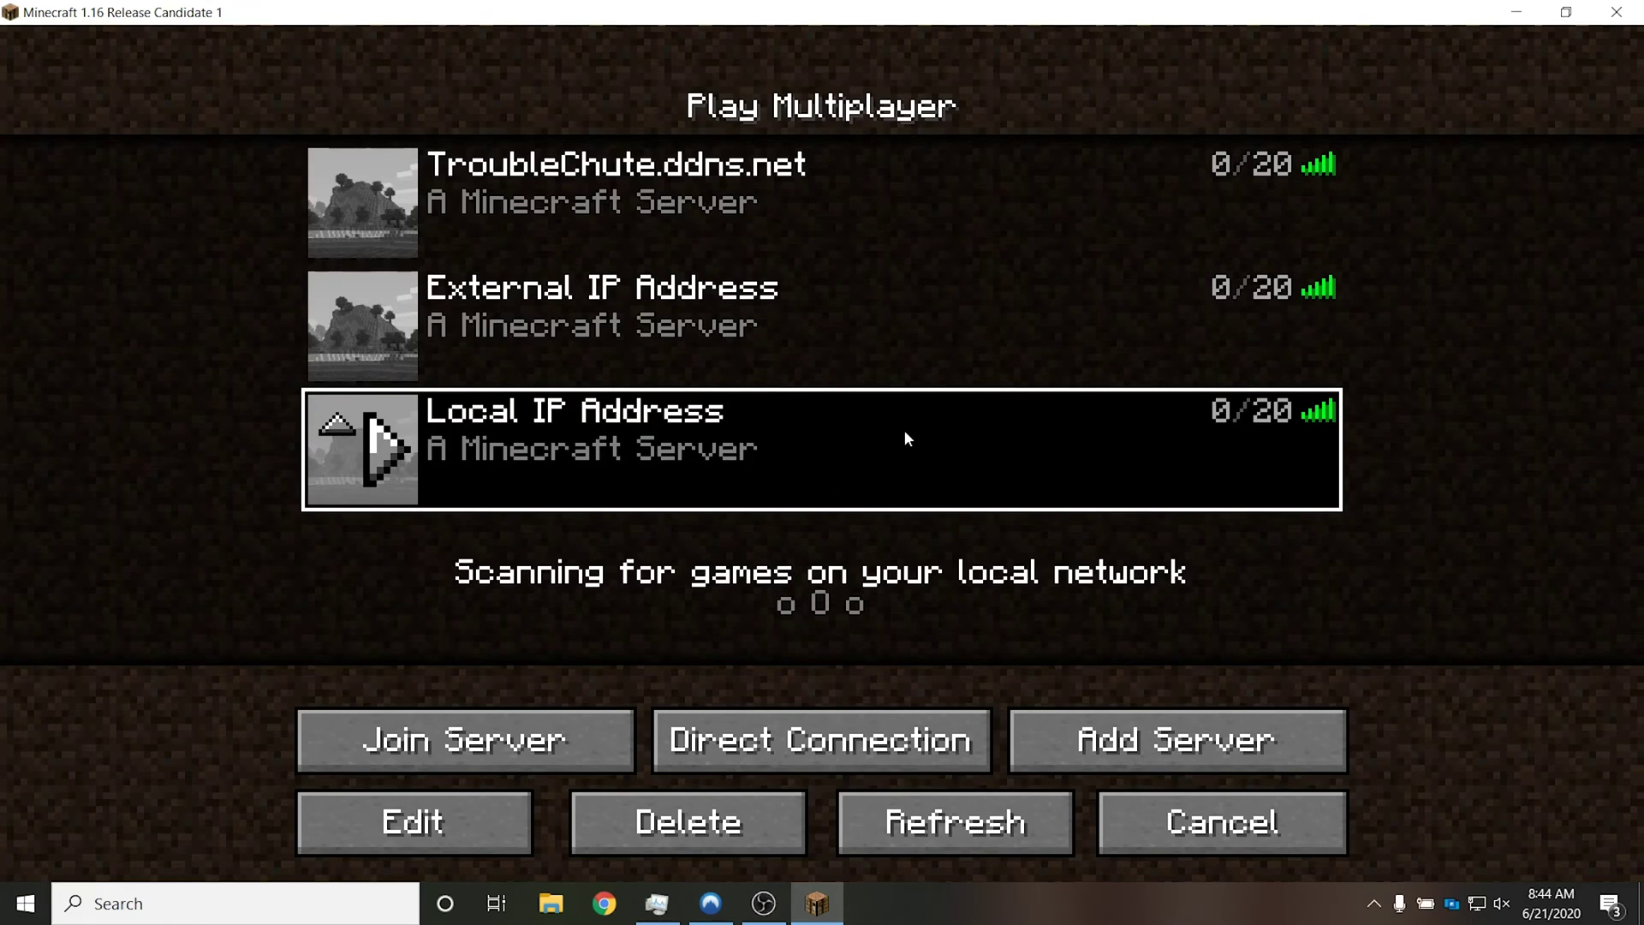
pyautogui.press('Up')
pyautogui.press('Up')
pyautogui.press('Down')
pyautogui.press('Up')
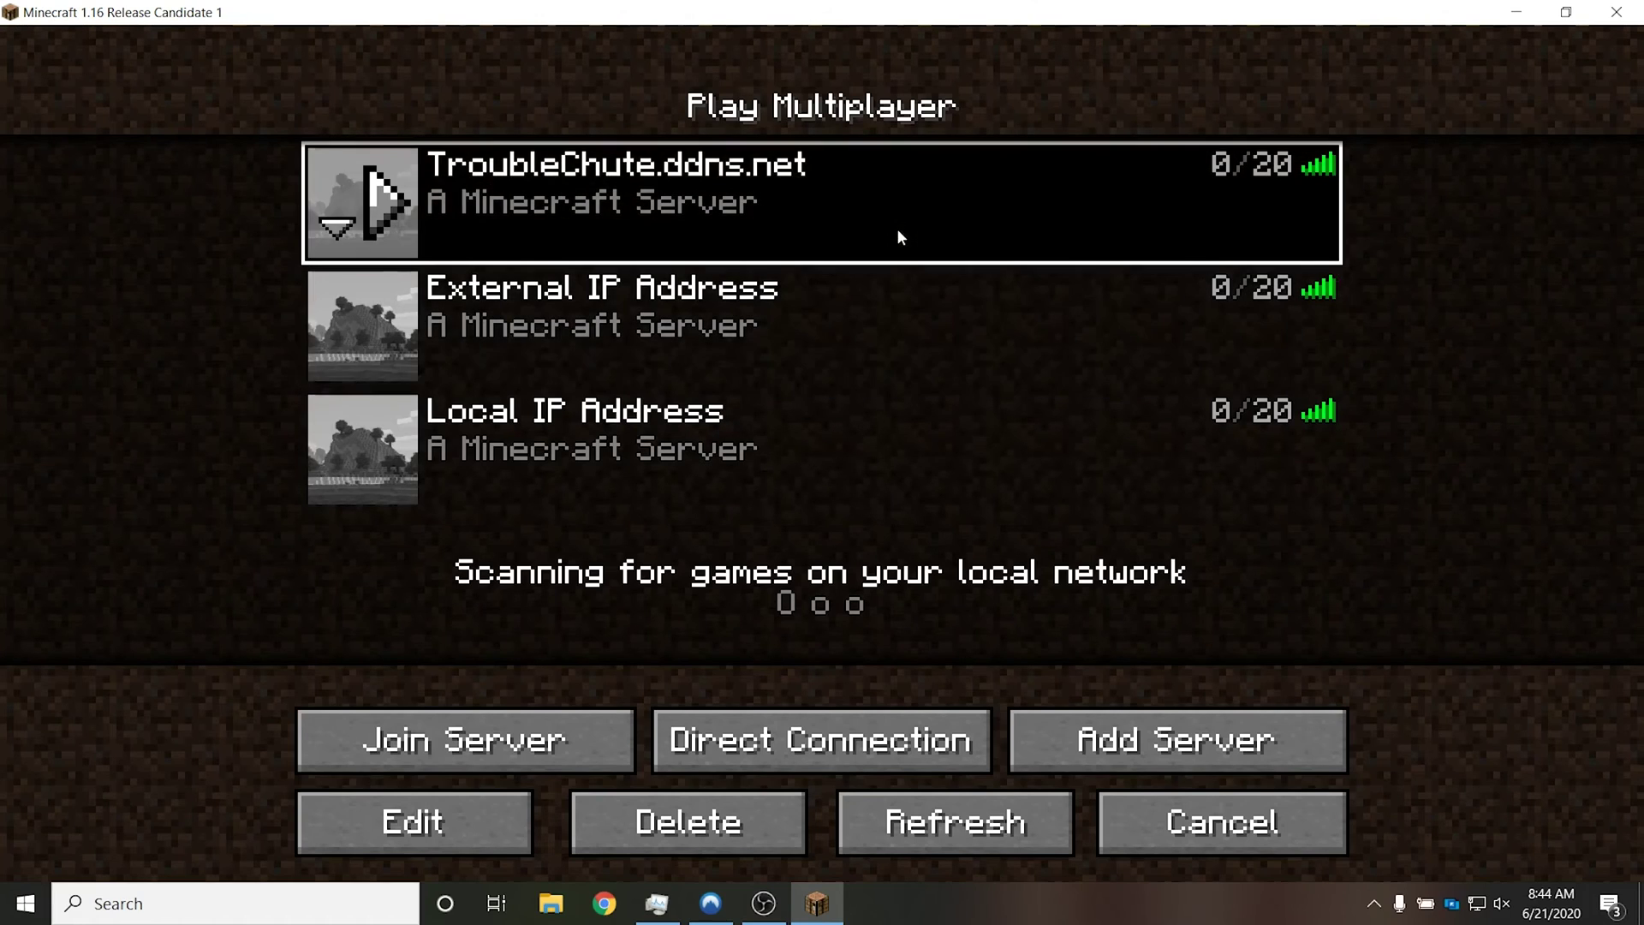
pyautogui.press('Down')
pyautogui.press('Up')
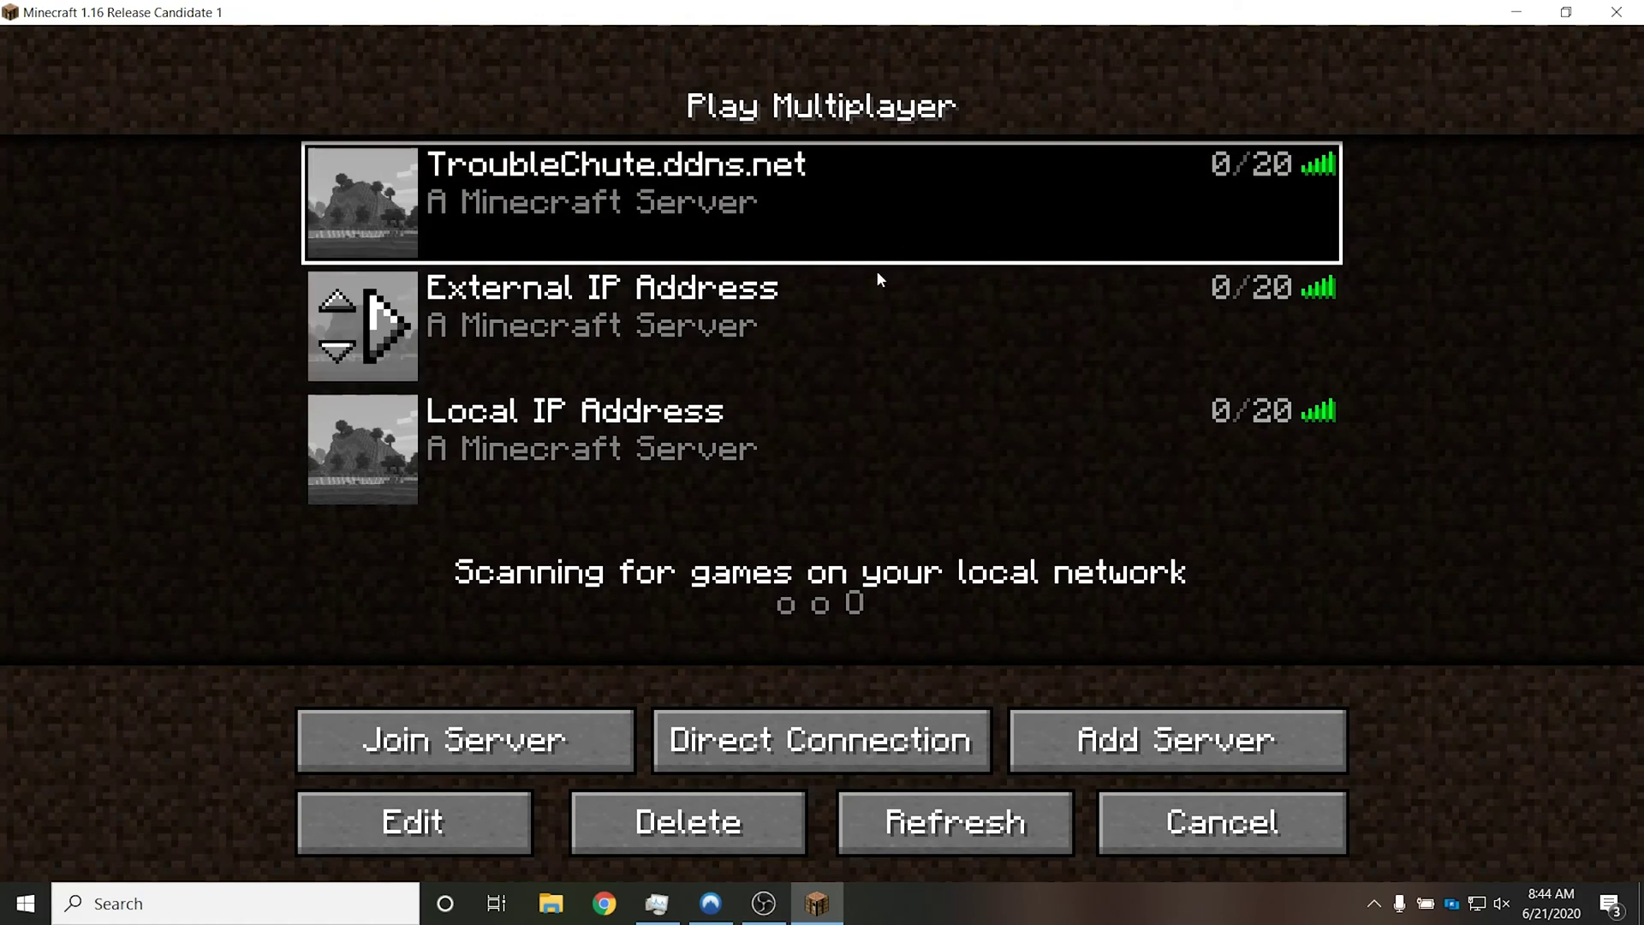
pyautogui.press('Down')
pyautogui.press('Up')
pyautogui.click(824, 283)
pyautogui.click(895, 229)
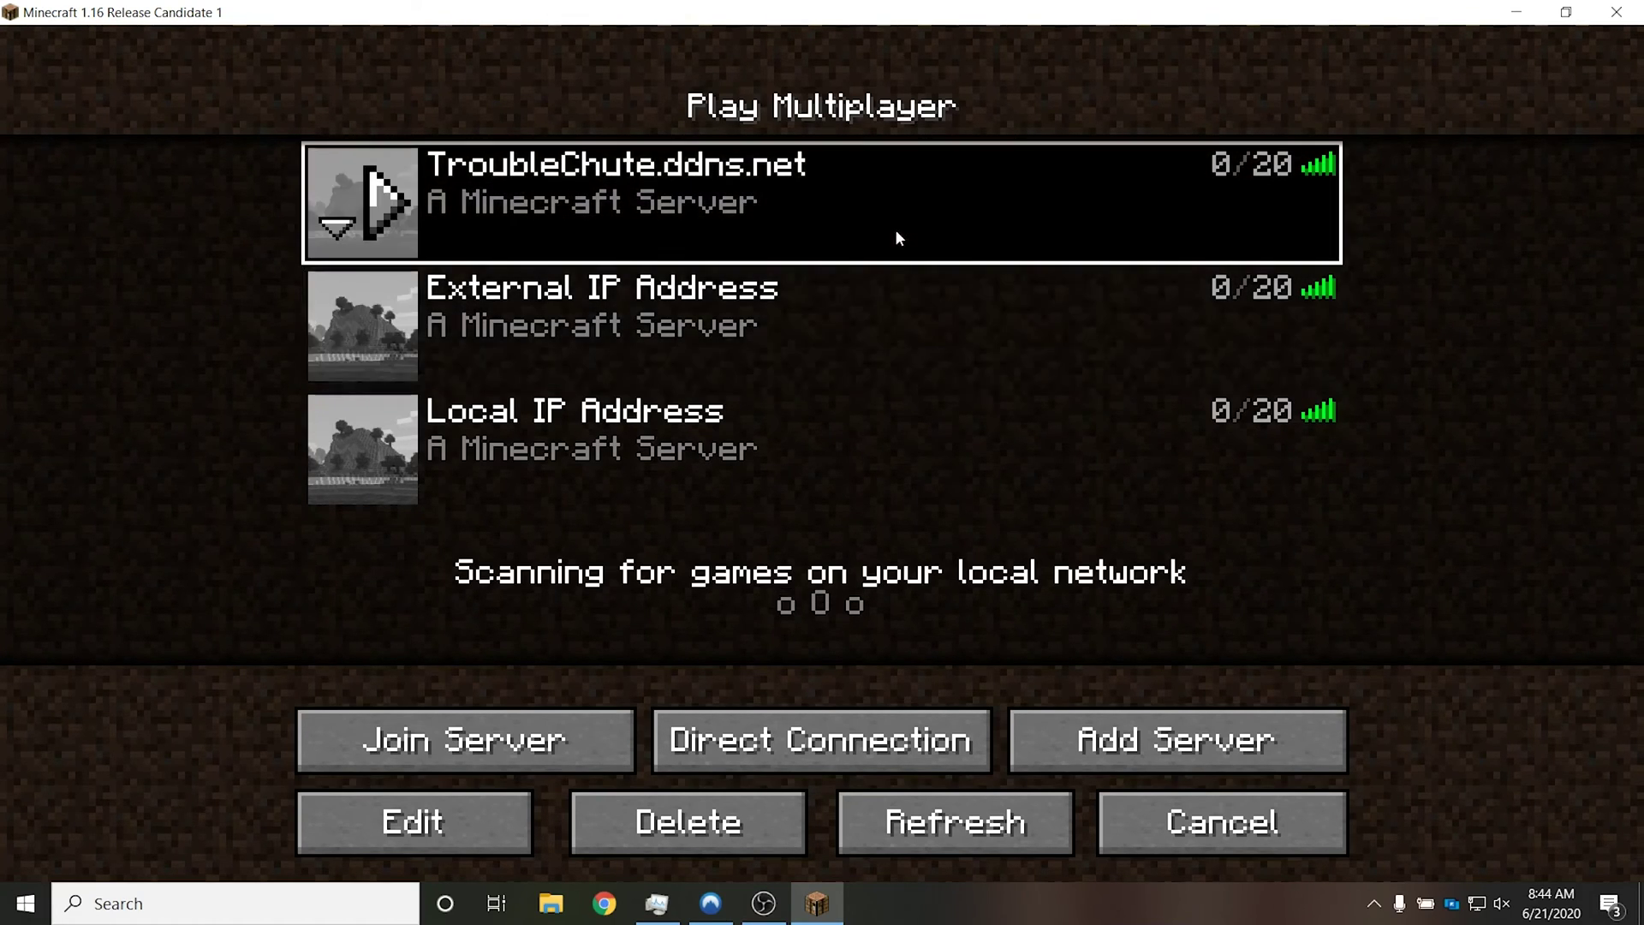
pyautogui.click(399, 211)
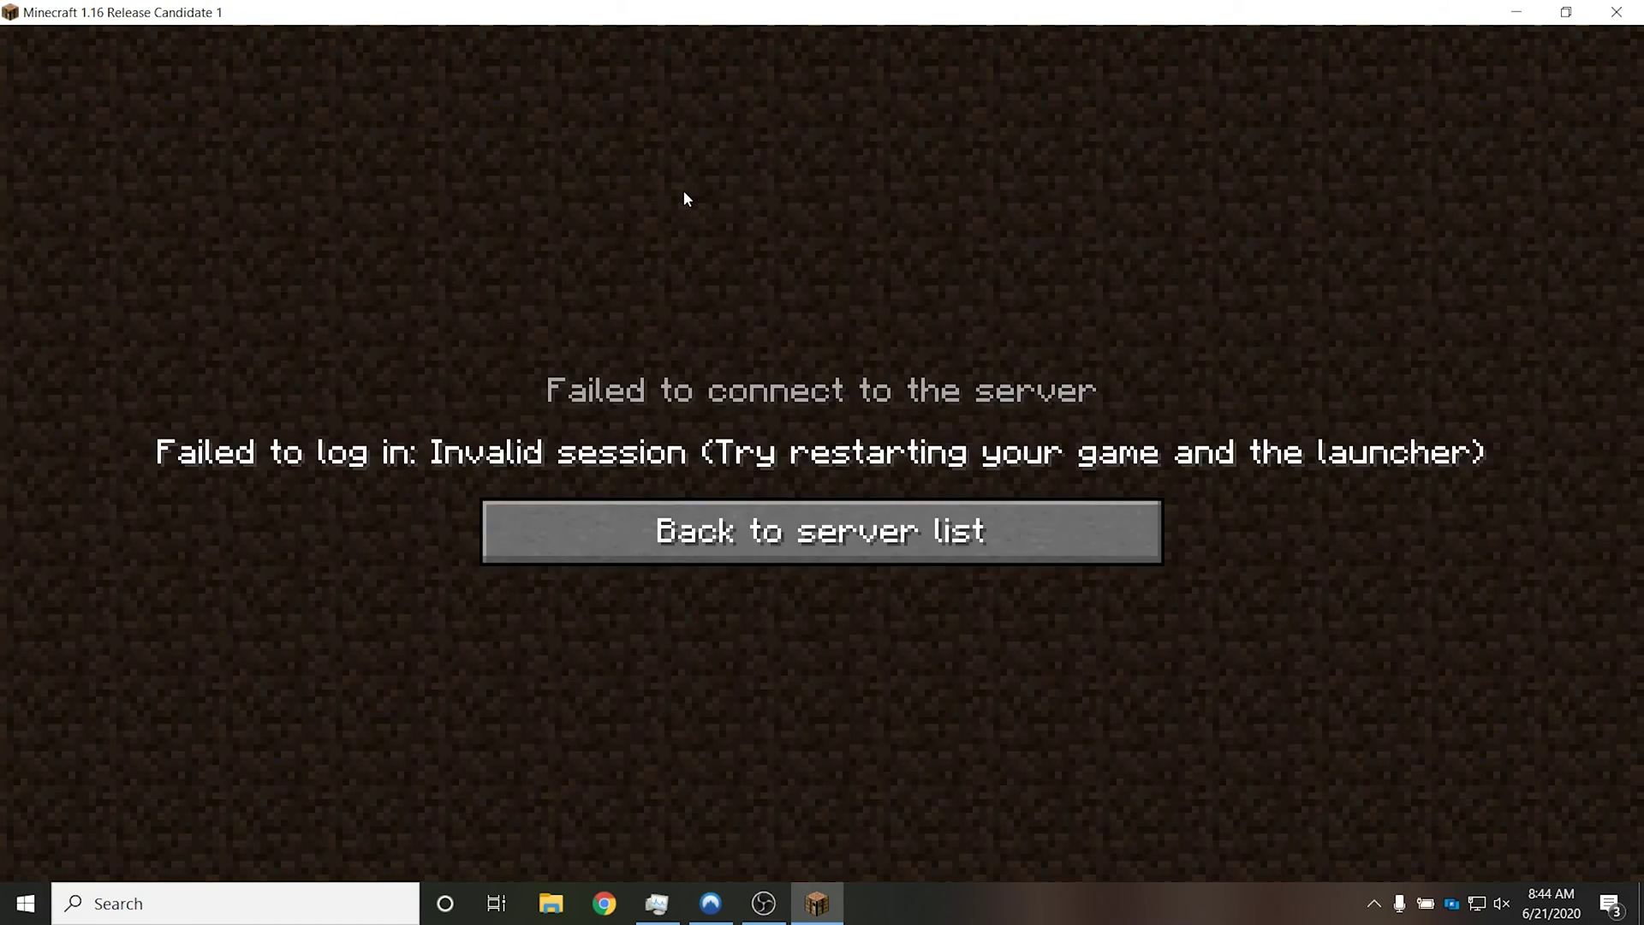
pyautogui.click(856, 531)
pyautogui.doubleClick(874, 9)
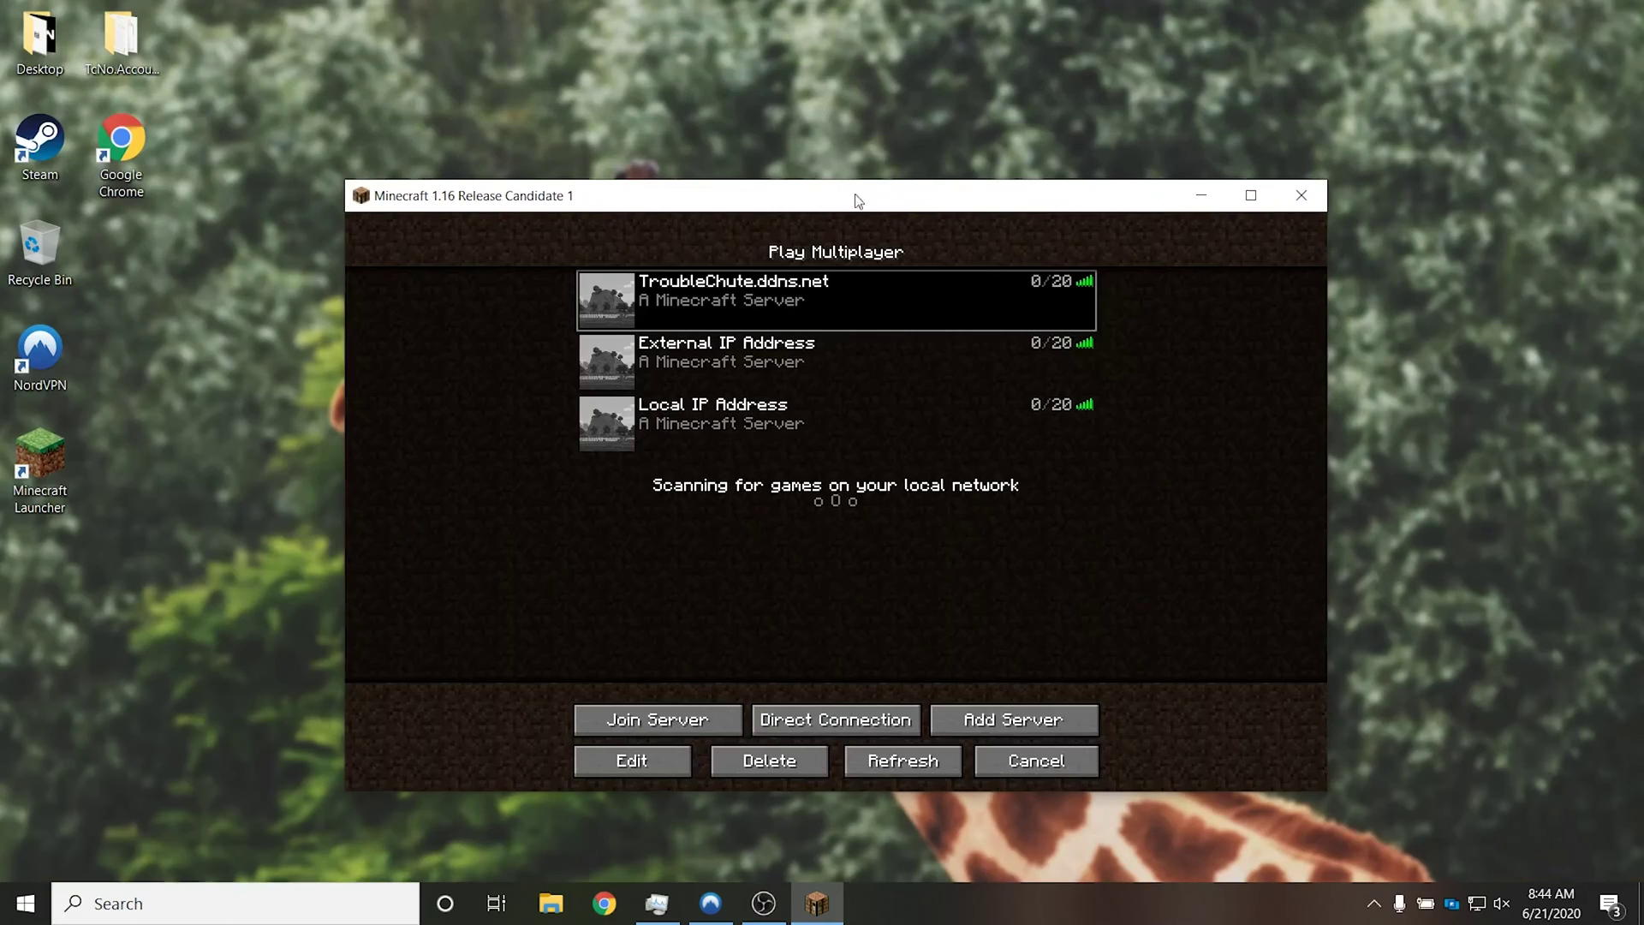
pyautogui.click(1303, 183)
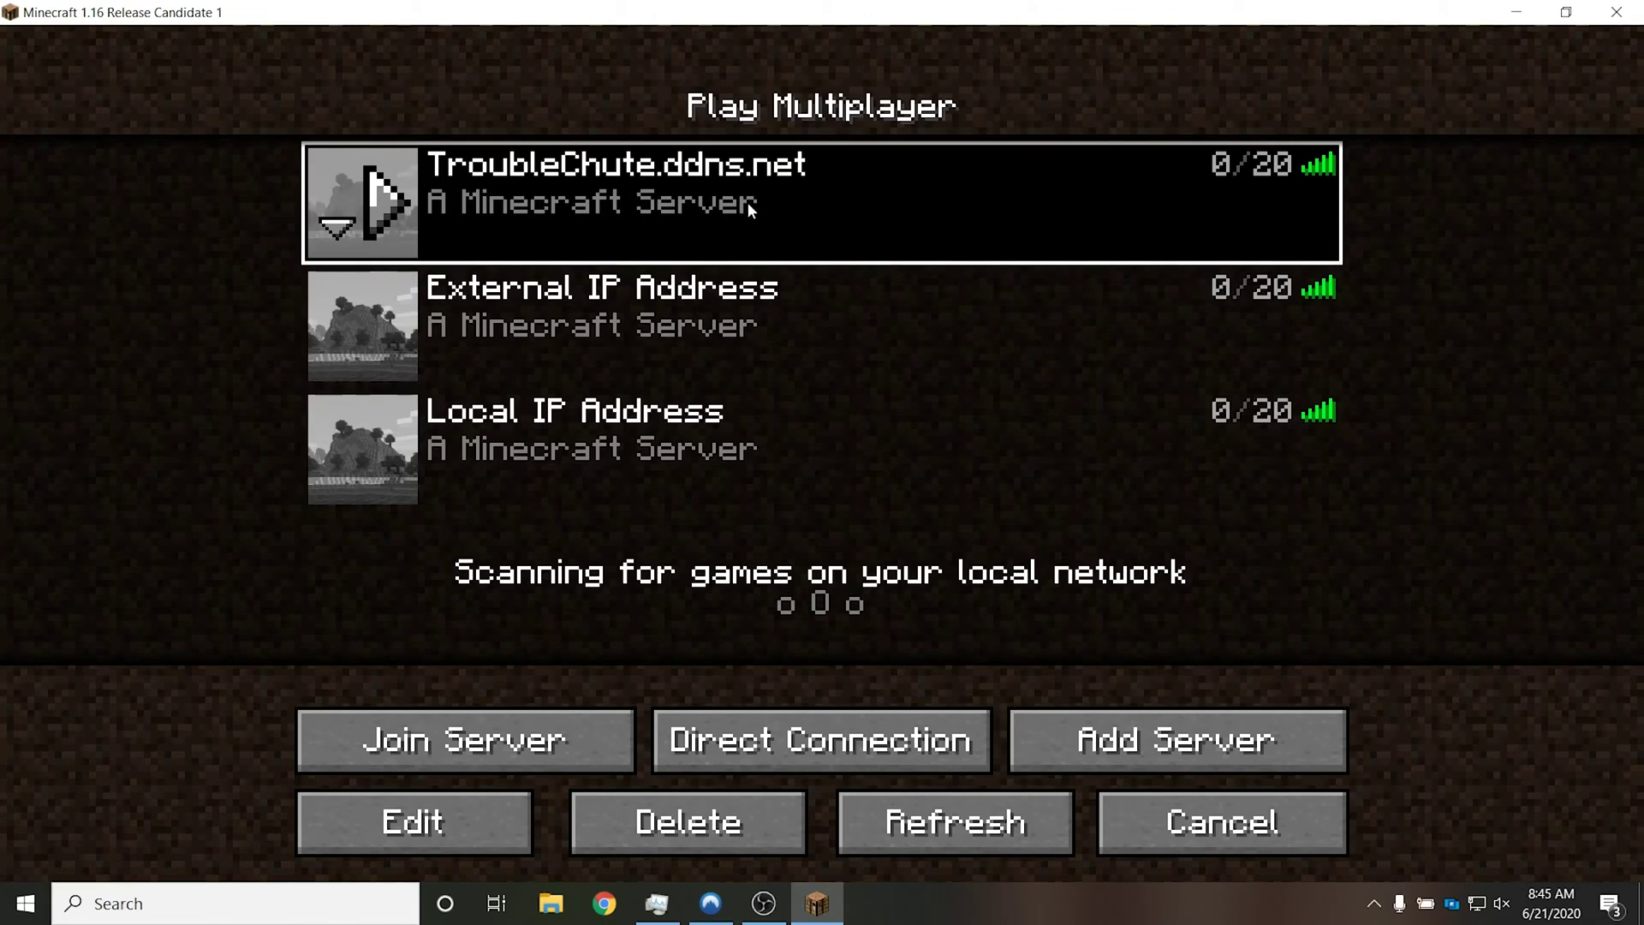
pyautogui.doubleClick(490, 236)
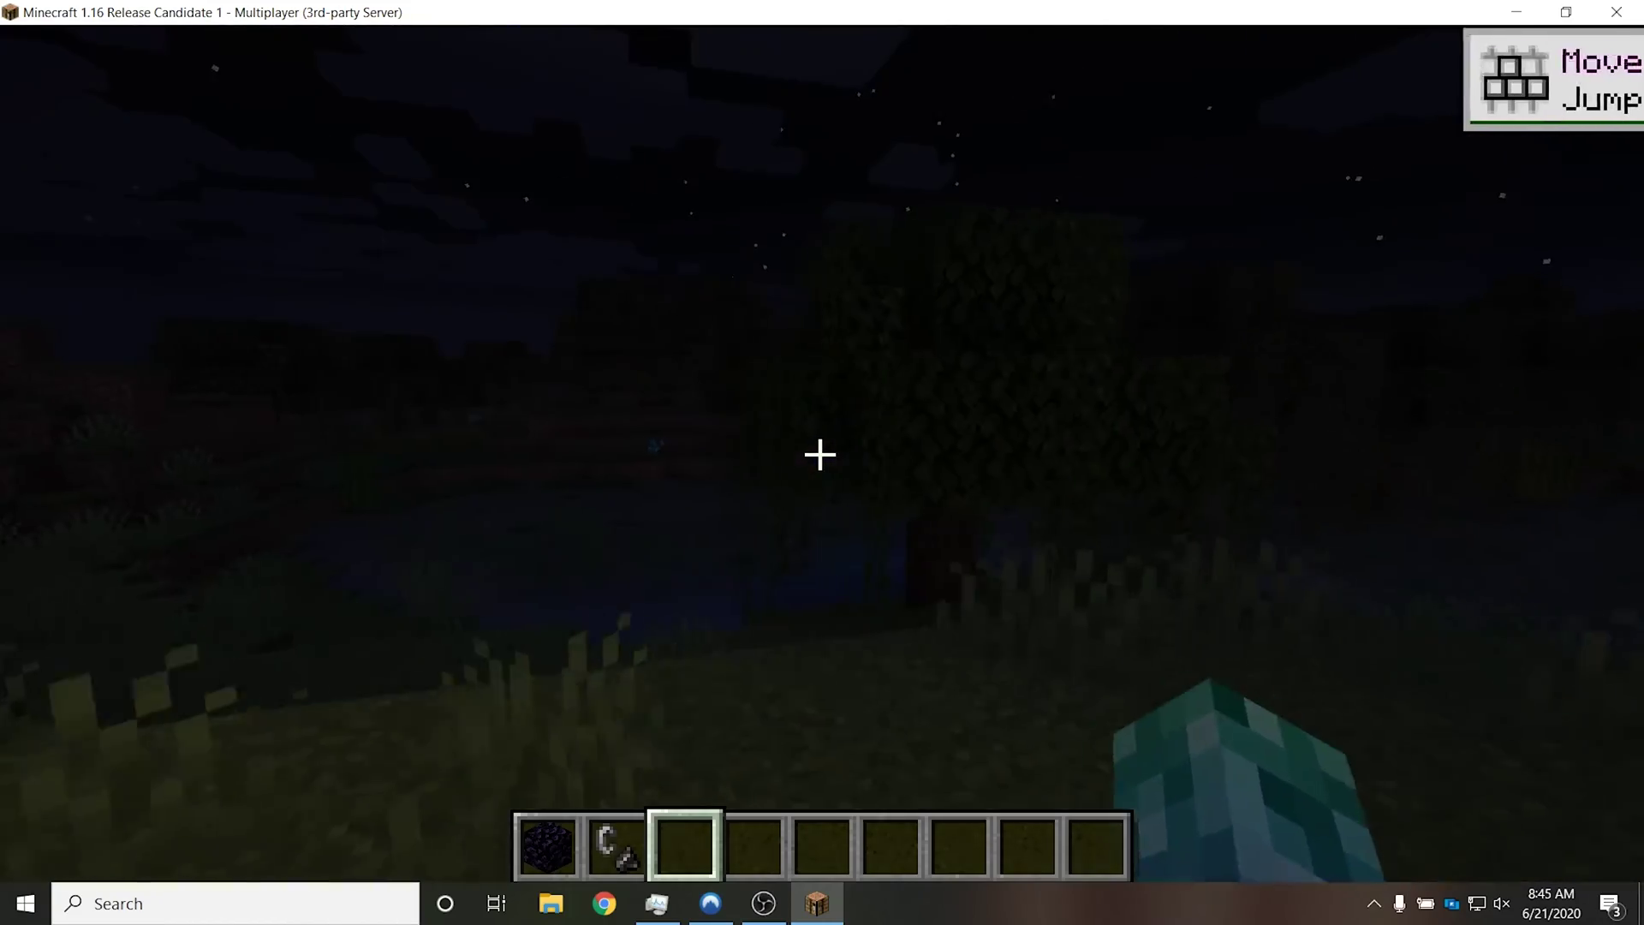
pyautogui.press('w')
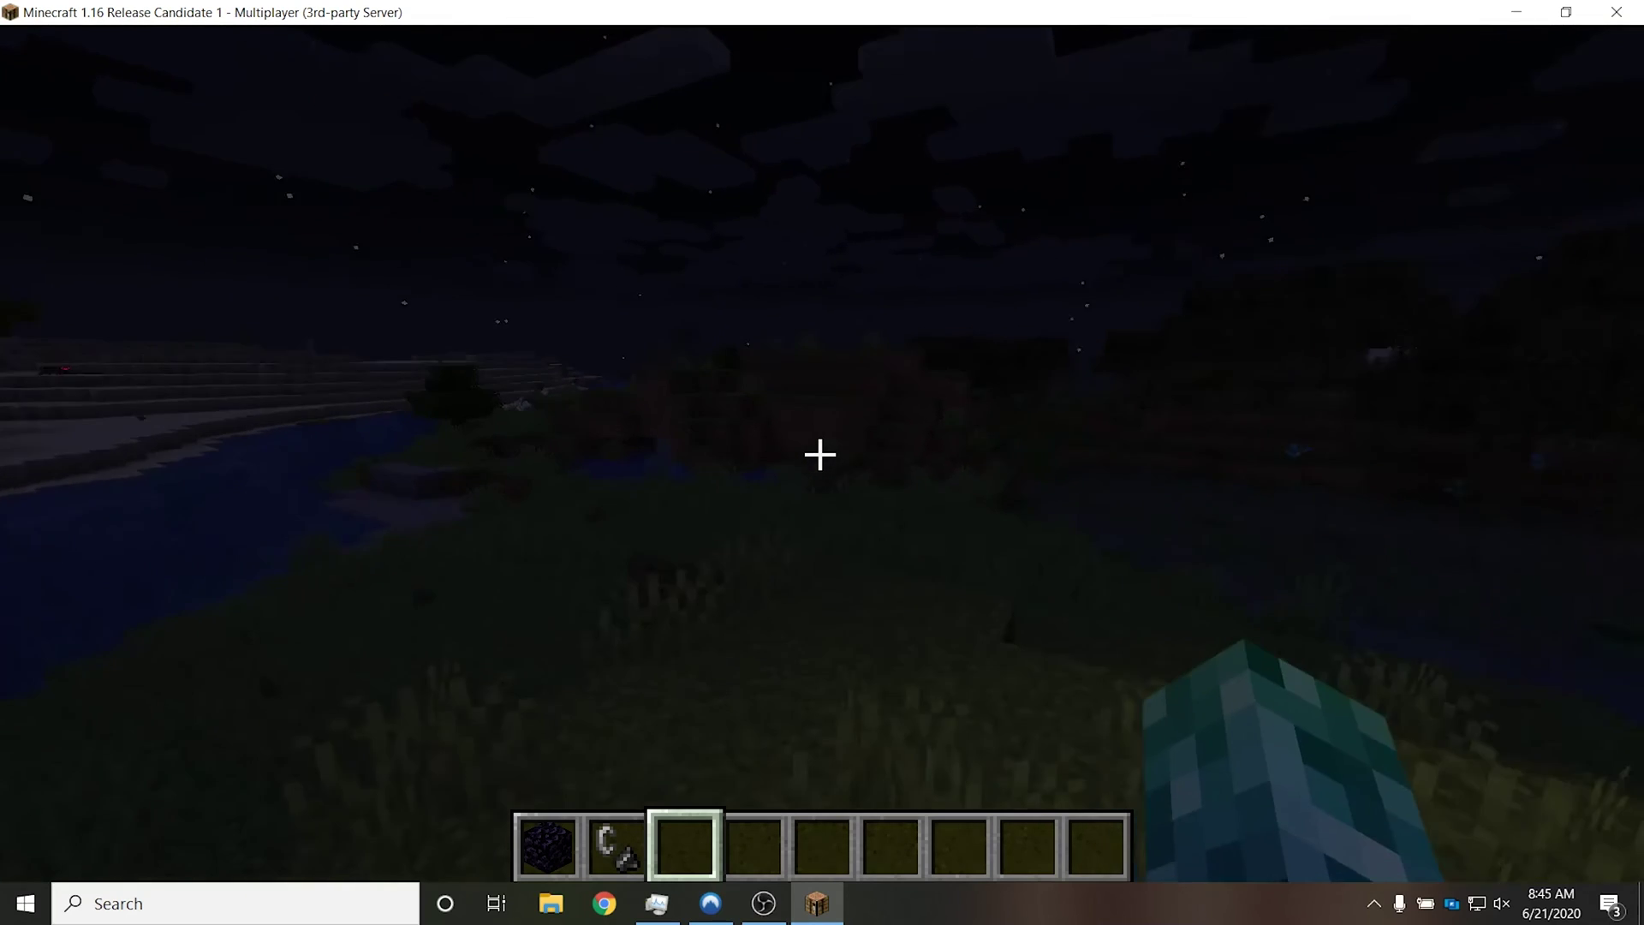
pyautogui.press('Escape')
# Leave the game server back to the list and restore Minecraft to a smaller window
pyautogui.click(825, 601)
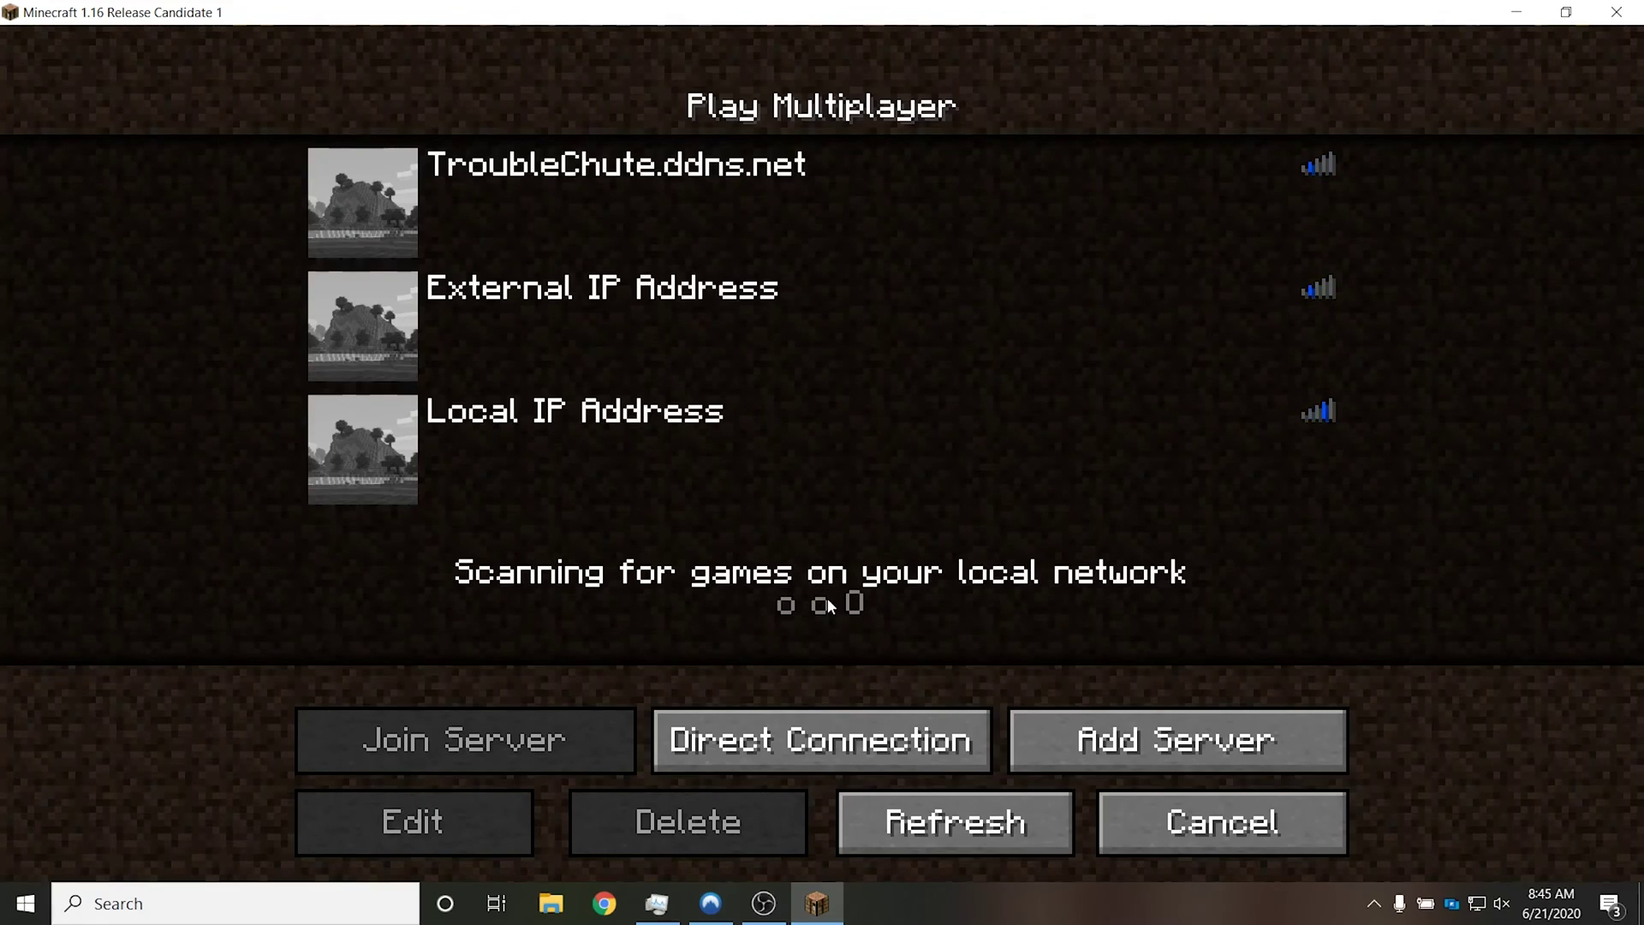
pyautogui.click(812, 206)
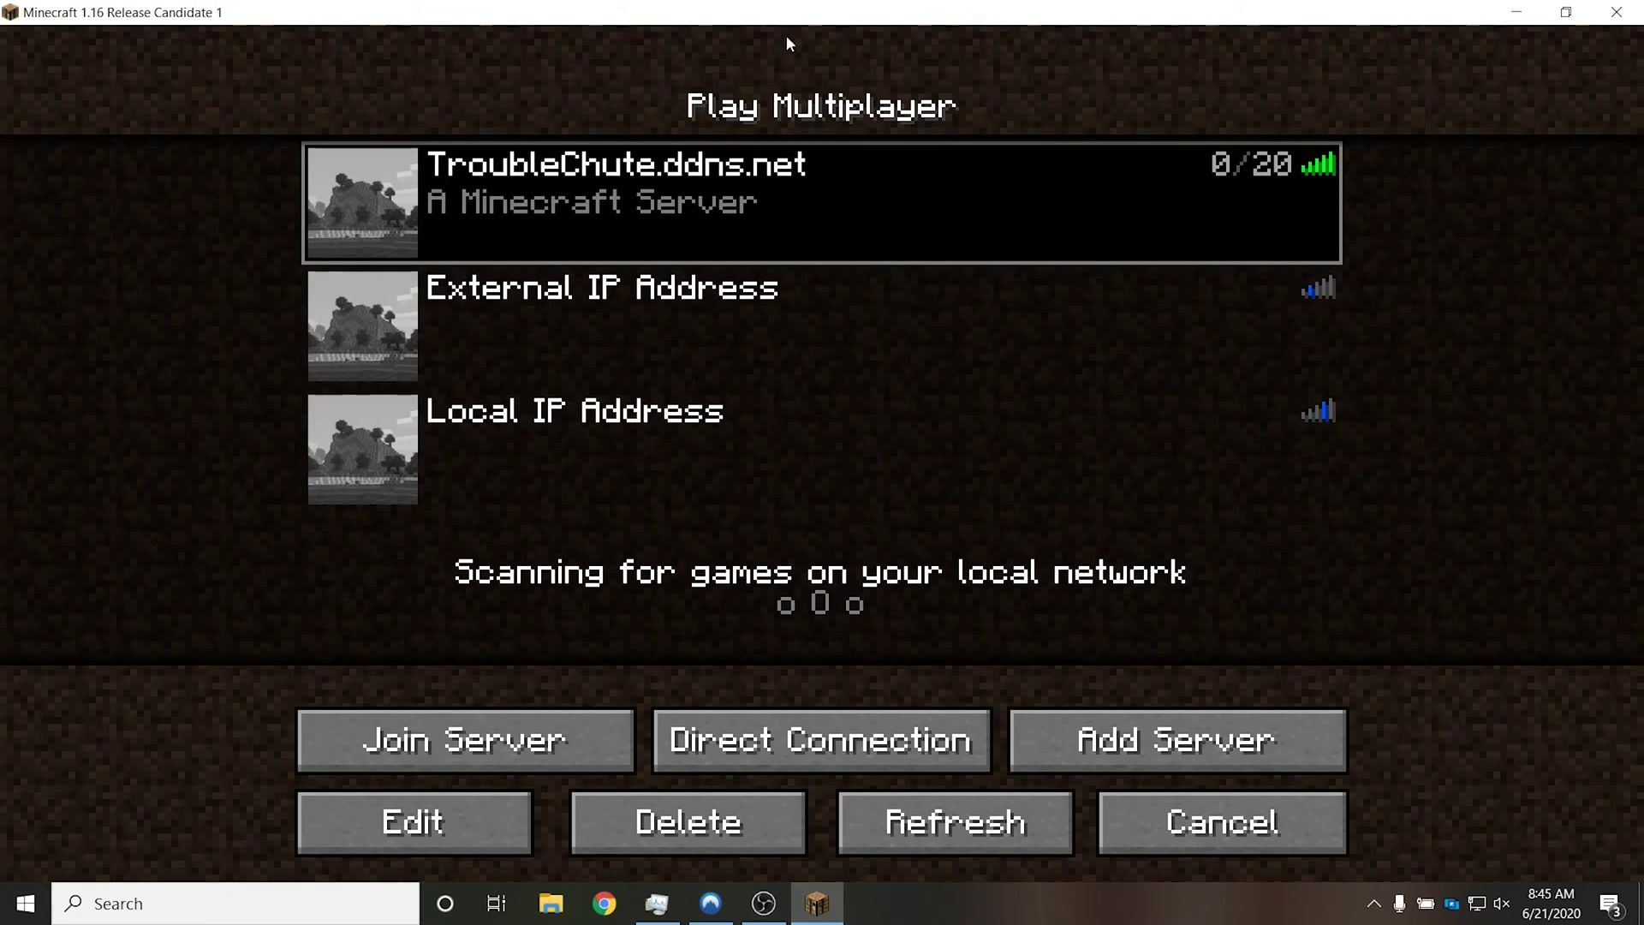
pyautogui.doubleClick(786, 12)
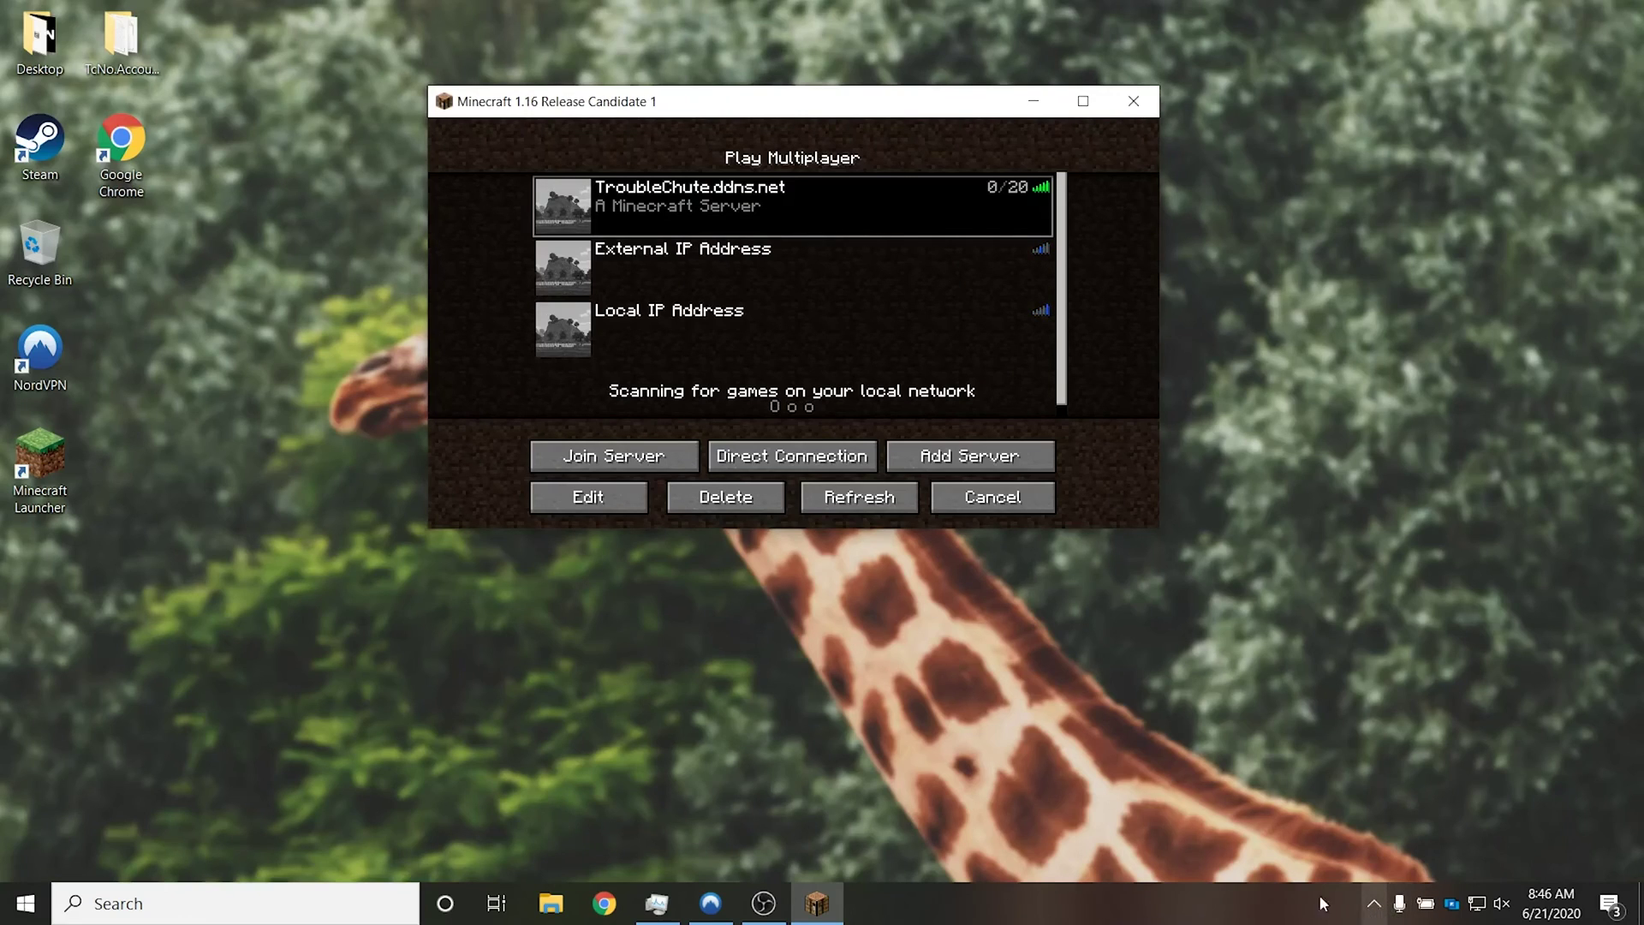
# Disconnect NordVPN from South Africa #22 and minimize it
pyautogui.click(711, 903)
pyautogui.click(1130, 695)
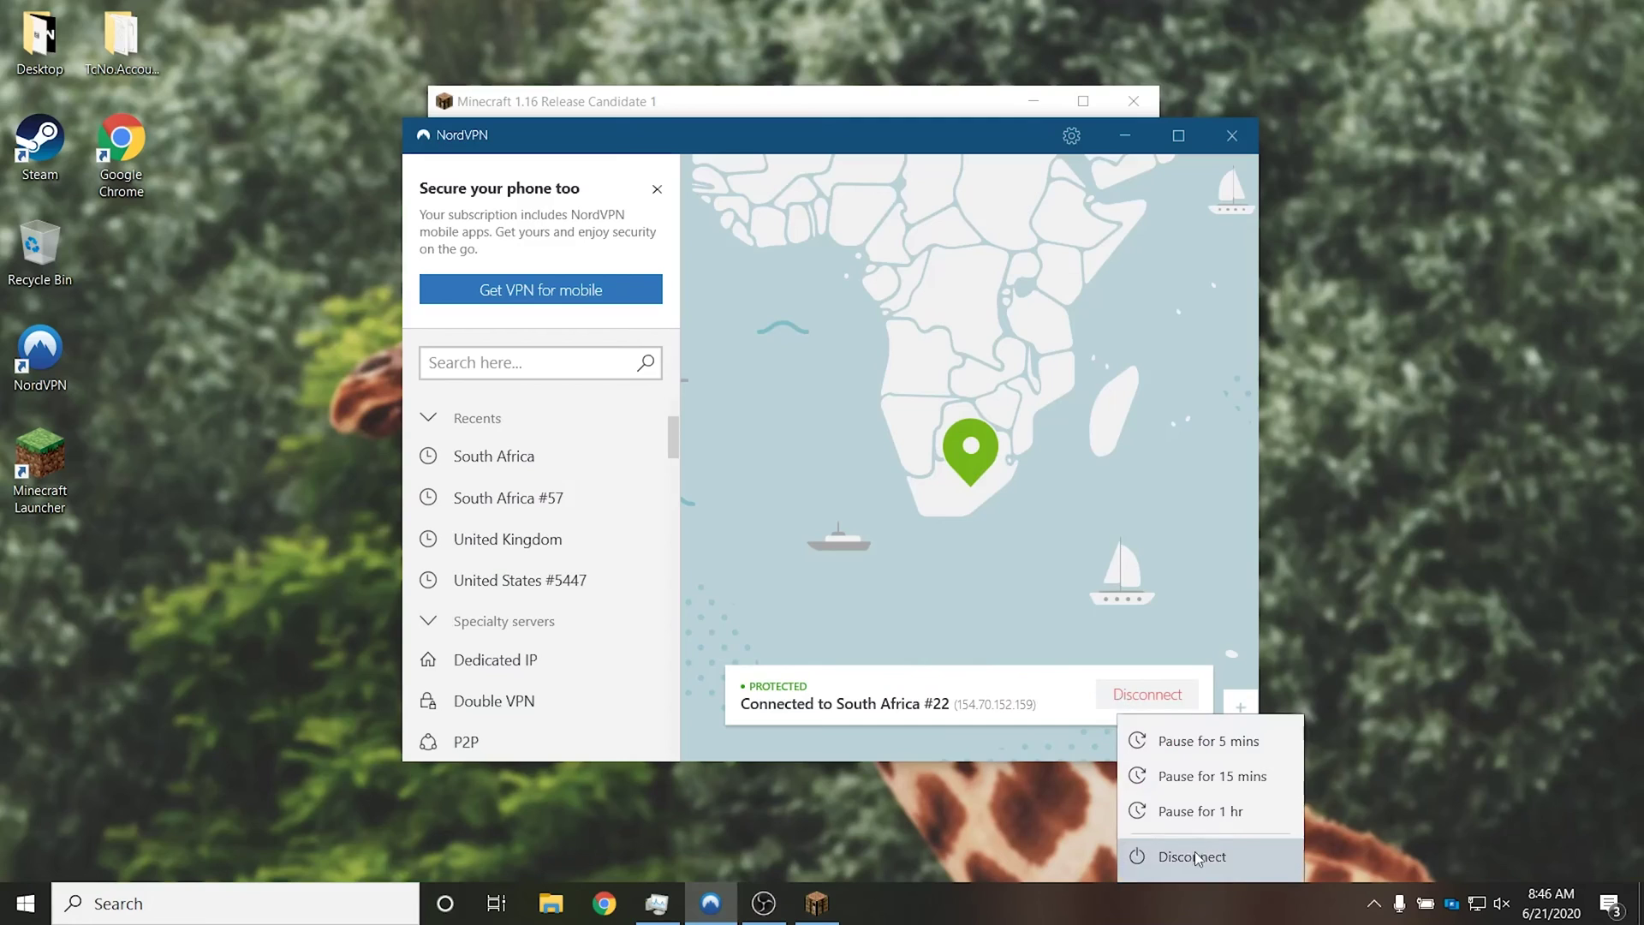
pyautogui.click(1193, 850)
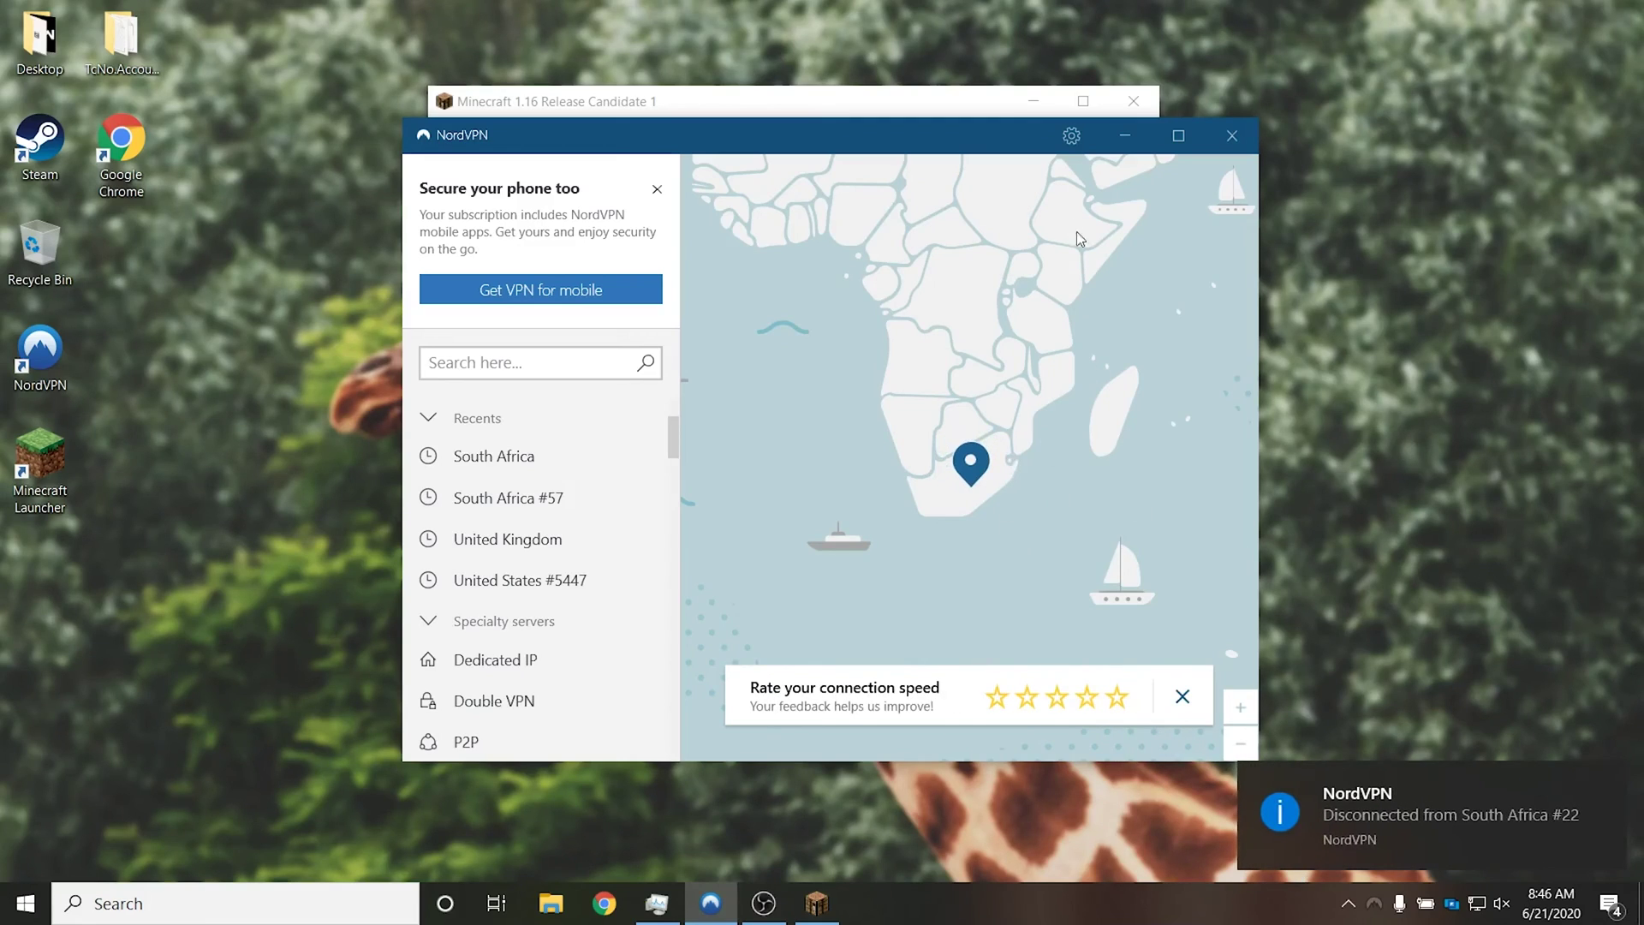
pyautogui.click(1105, 146)
# Reopen the multiplayer list and check the Local IP Address and External IP Address entries
pyautogui.click(733, 490)
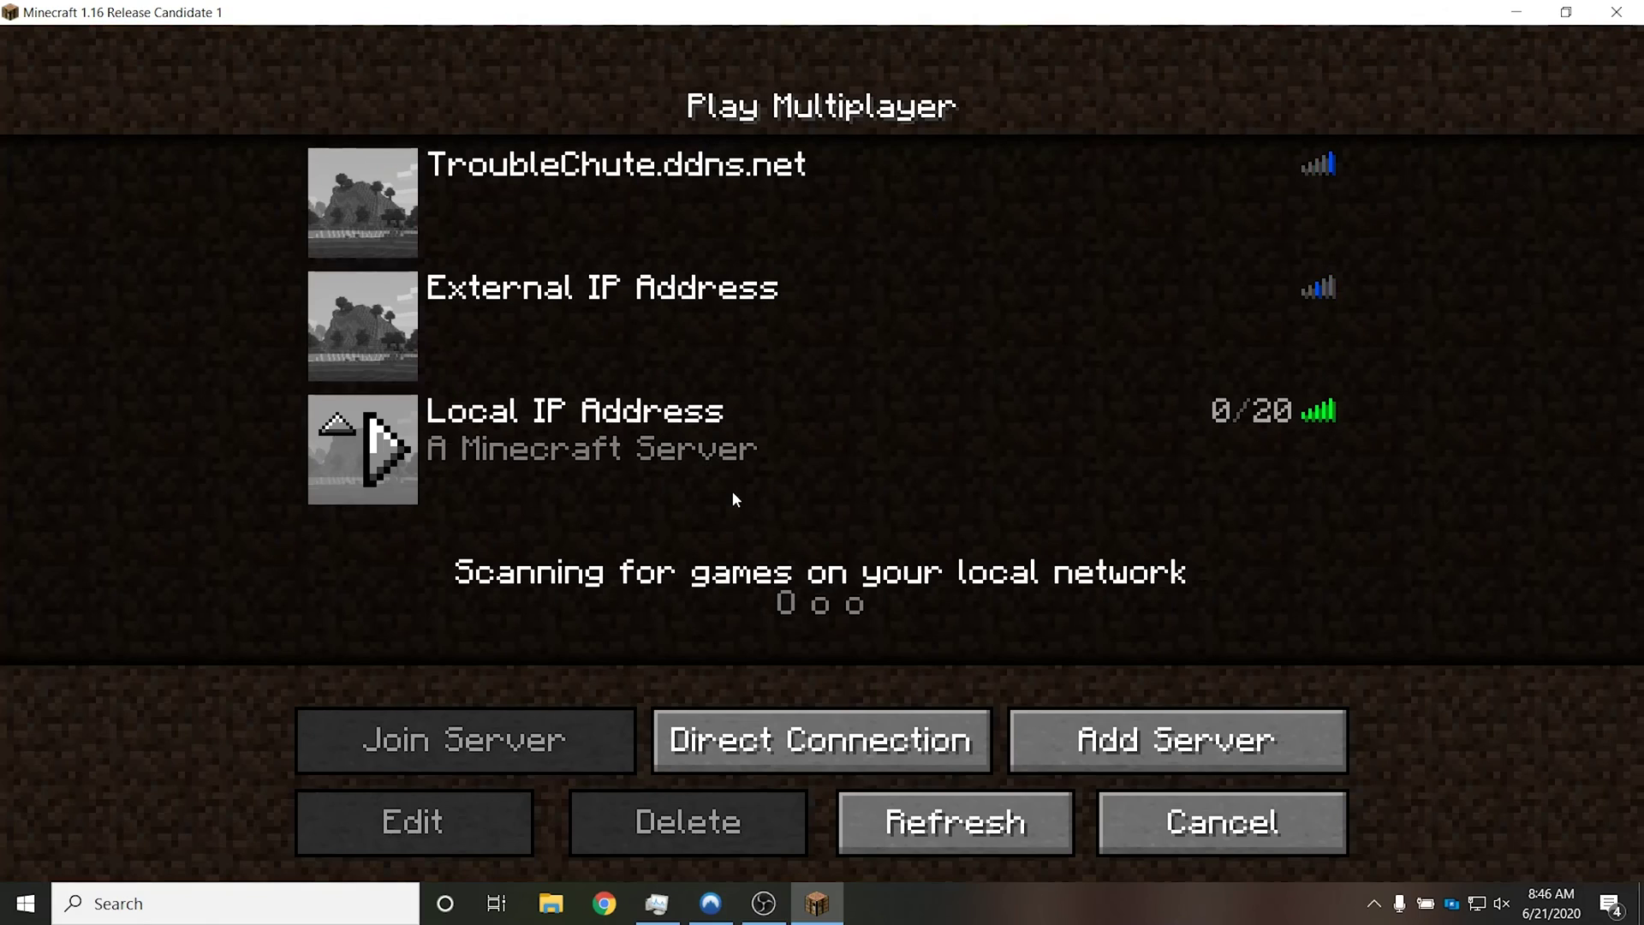
pyautogui.click(582, 456)
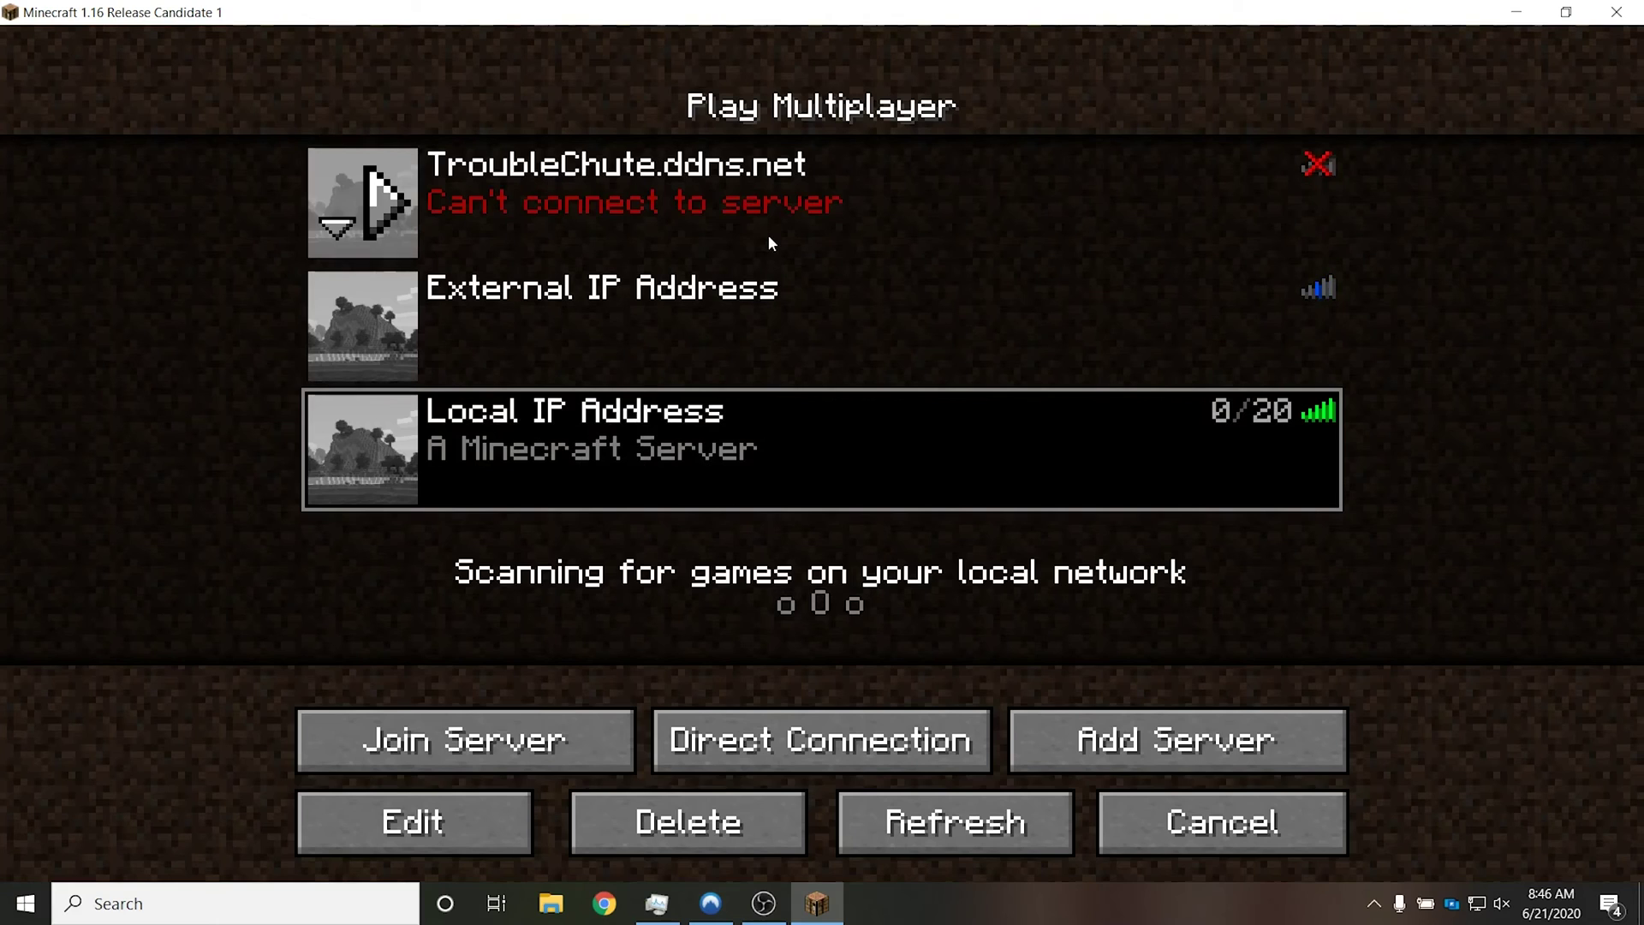
pyautogui.click(807, 338)
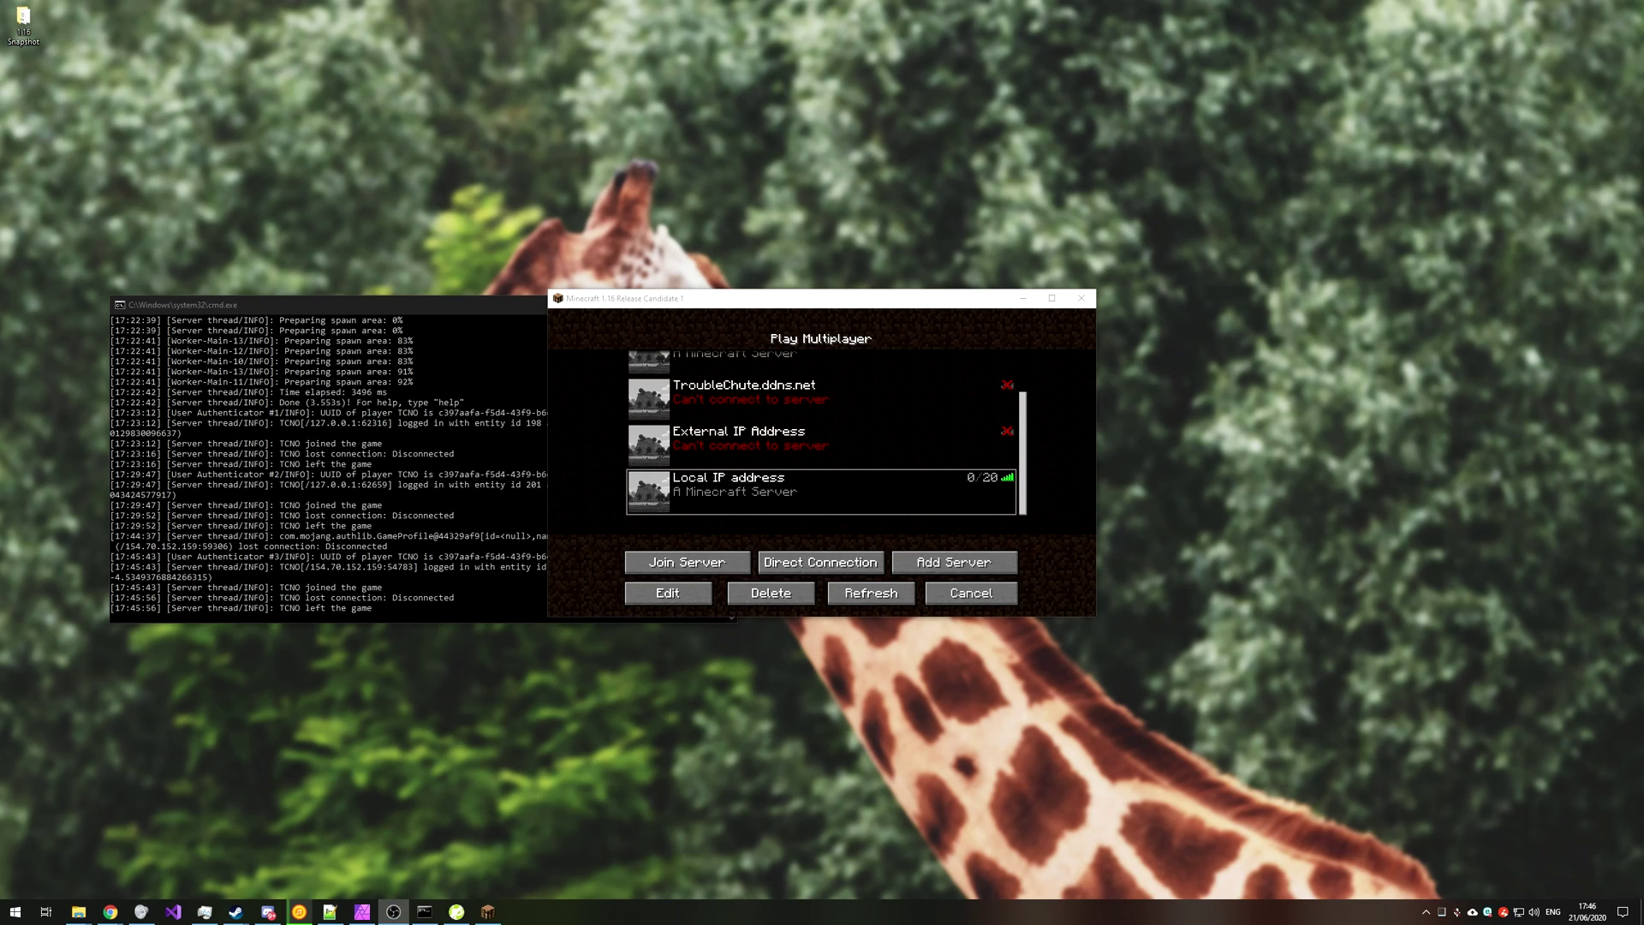
# Move the Minecraft window aside and drag the cmd.exe server console over it
pyautogui.click(935, 310)
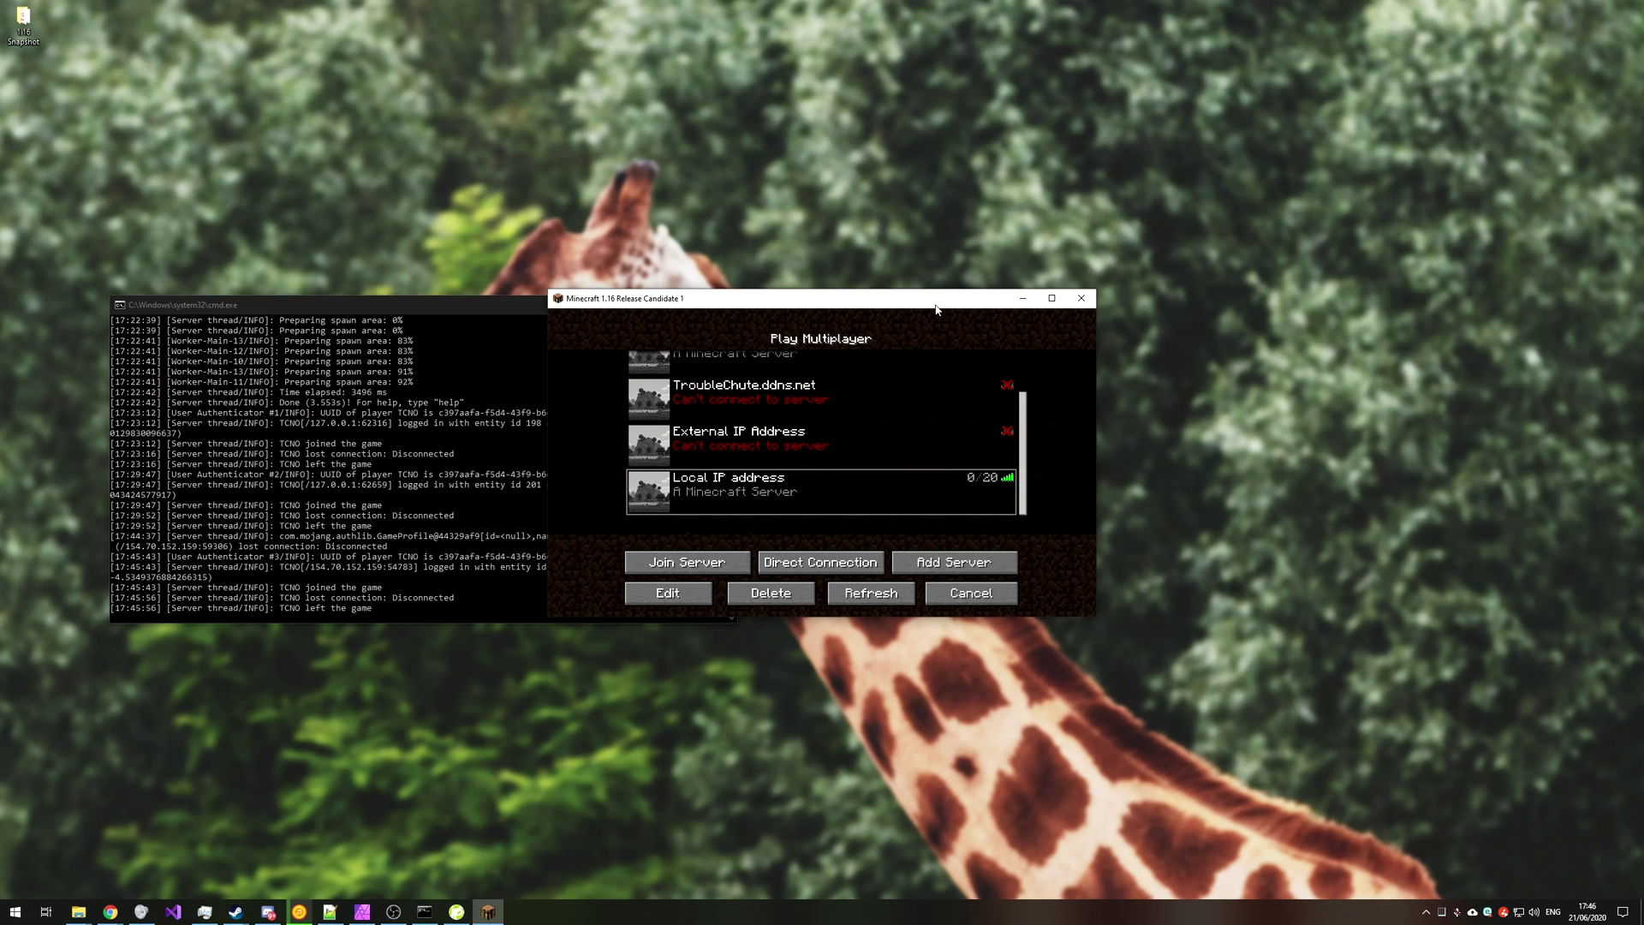
pyautogui.moveTo(936, 309)
pyautogui.mouseDown()
pyautogui.moveTo(908, 314)
pyautogui.moveTo(931, 317)
pyautogui.mouseUp()
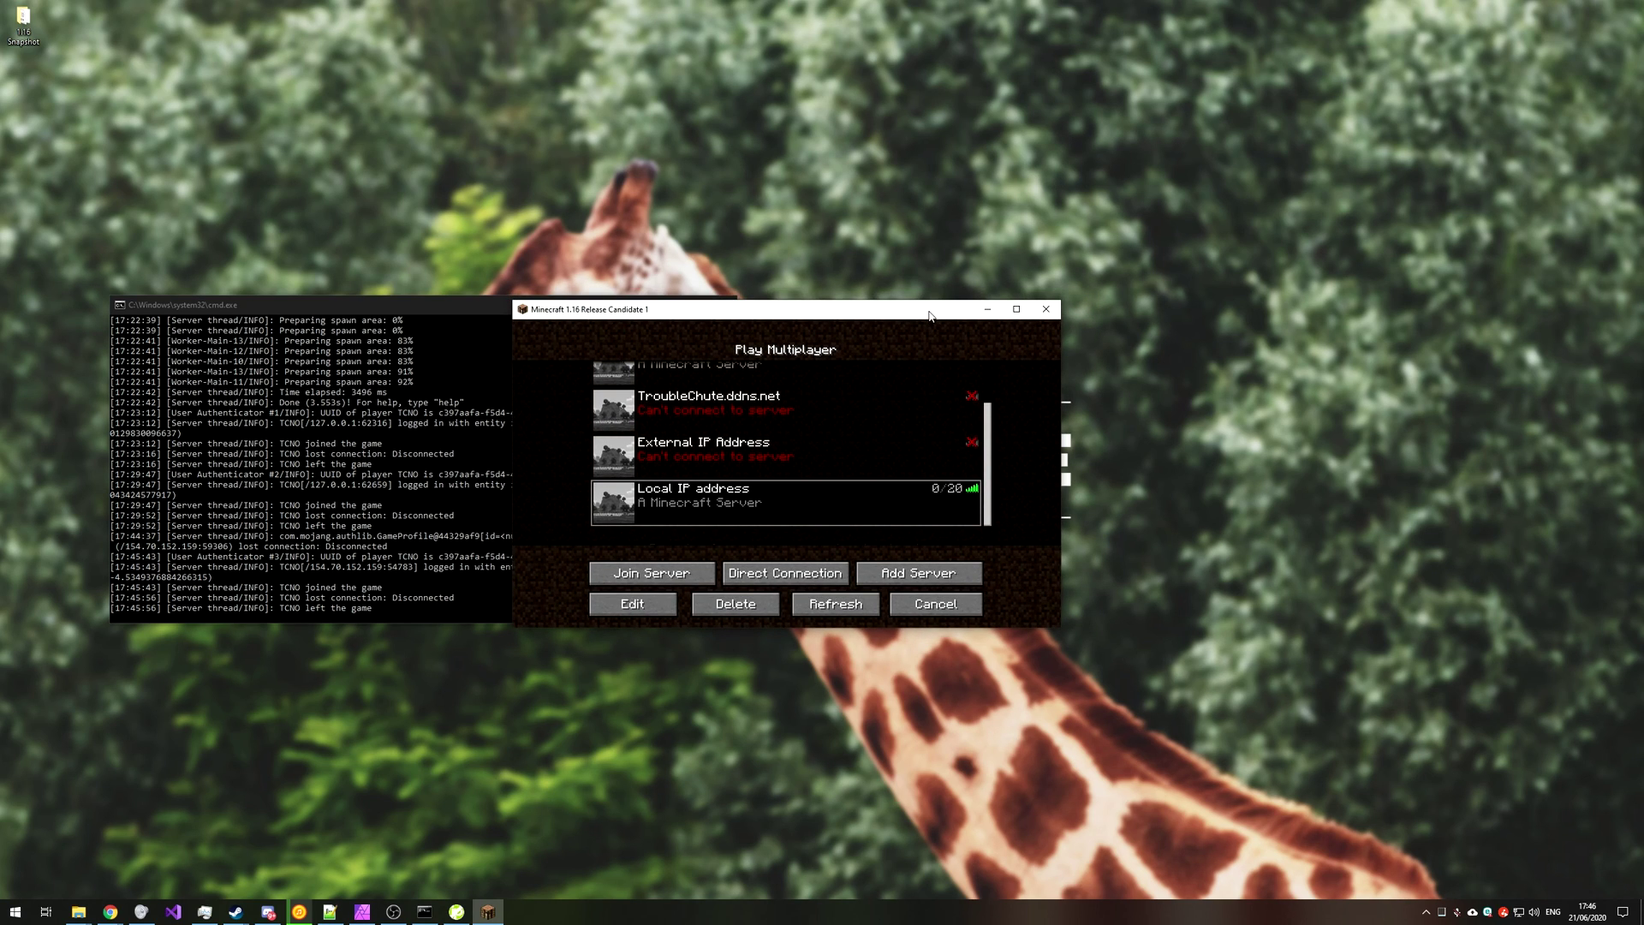
pyautogui.moveTo(400, 314); pyautogui.dragTo(719, 312)
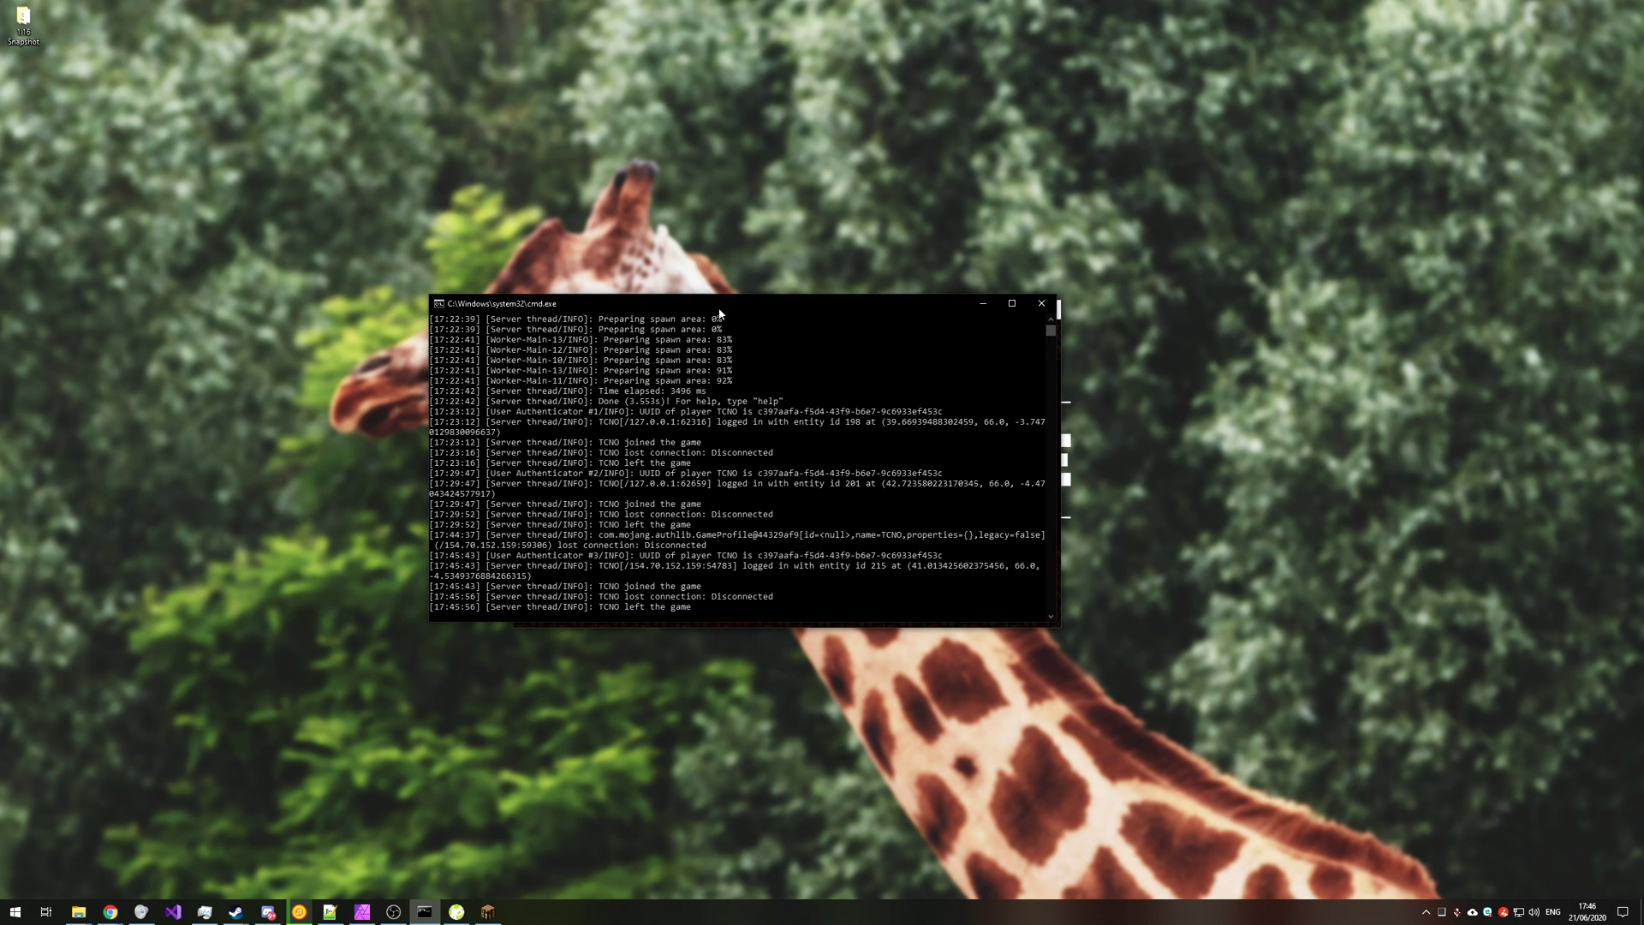
pyautogui.hotkey('alt', 'Tab')
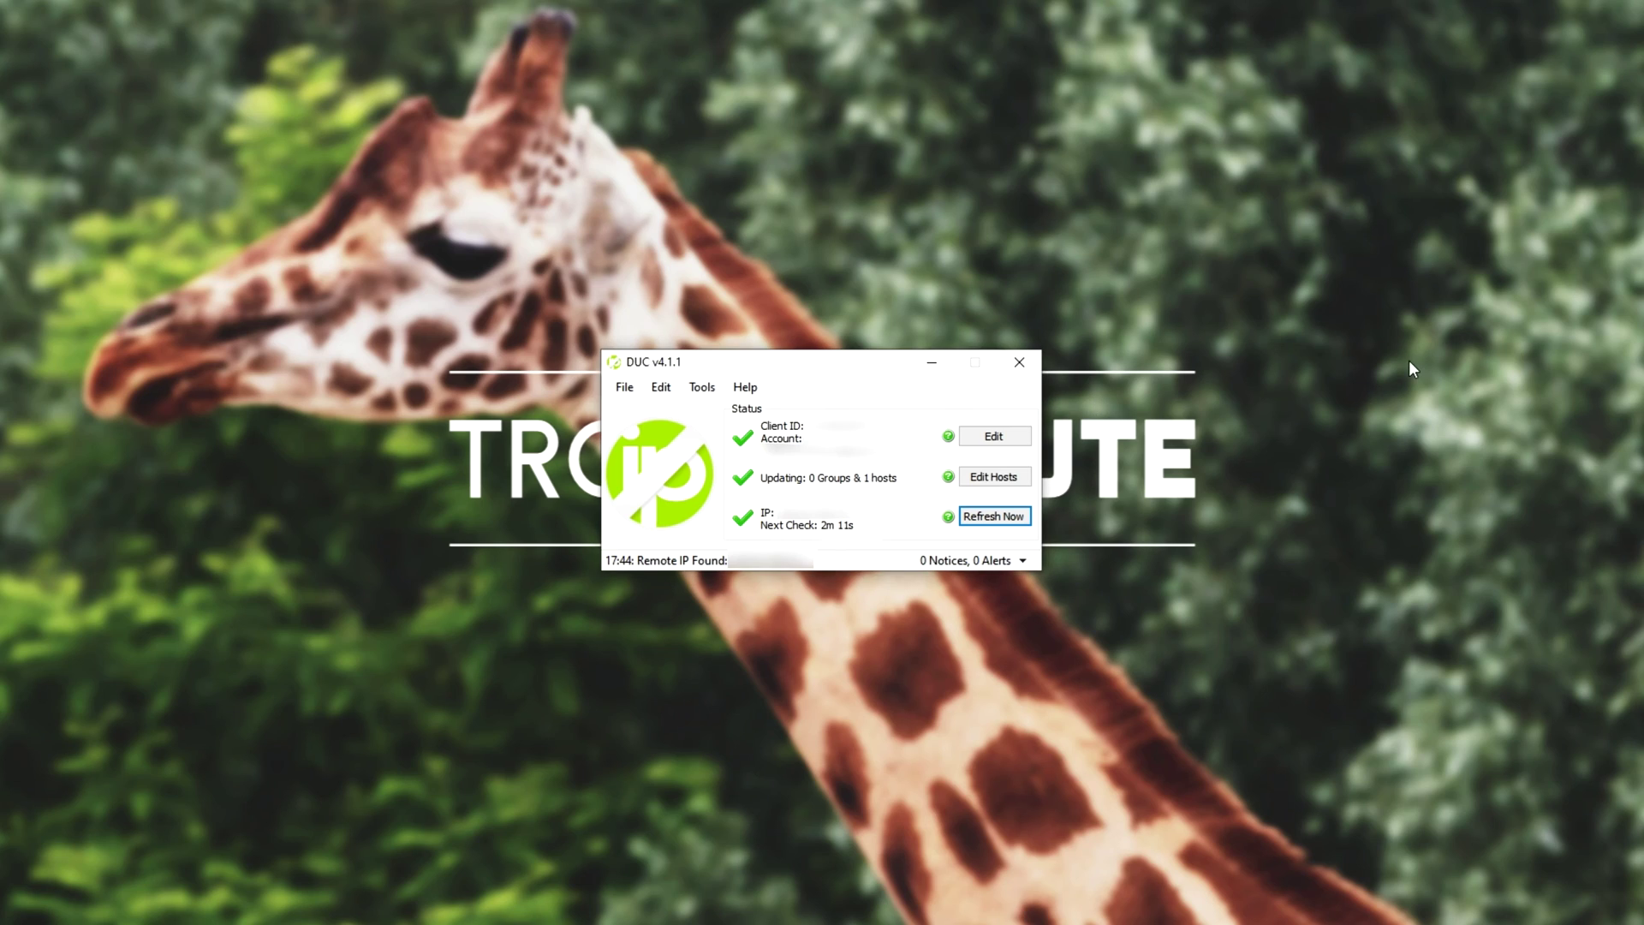
# Move the No-IP DUC window away after confirming it updates 1 host with green checks
pyautogui.moveTo(1237, 254); pyautogui.dragTo(366, 671)
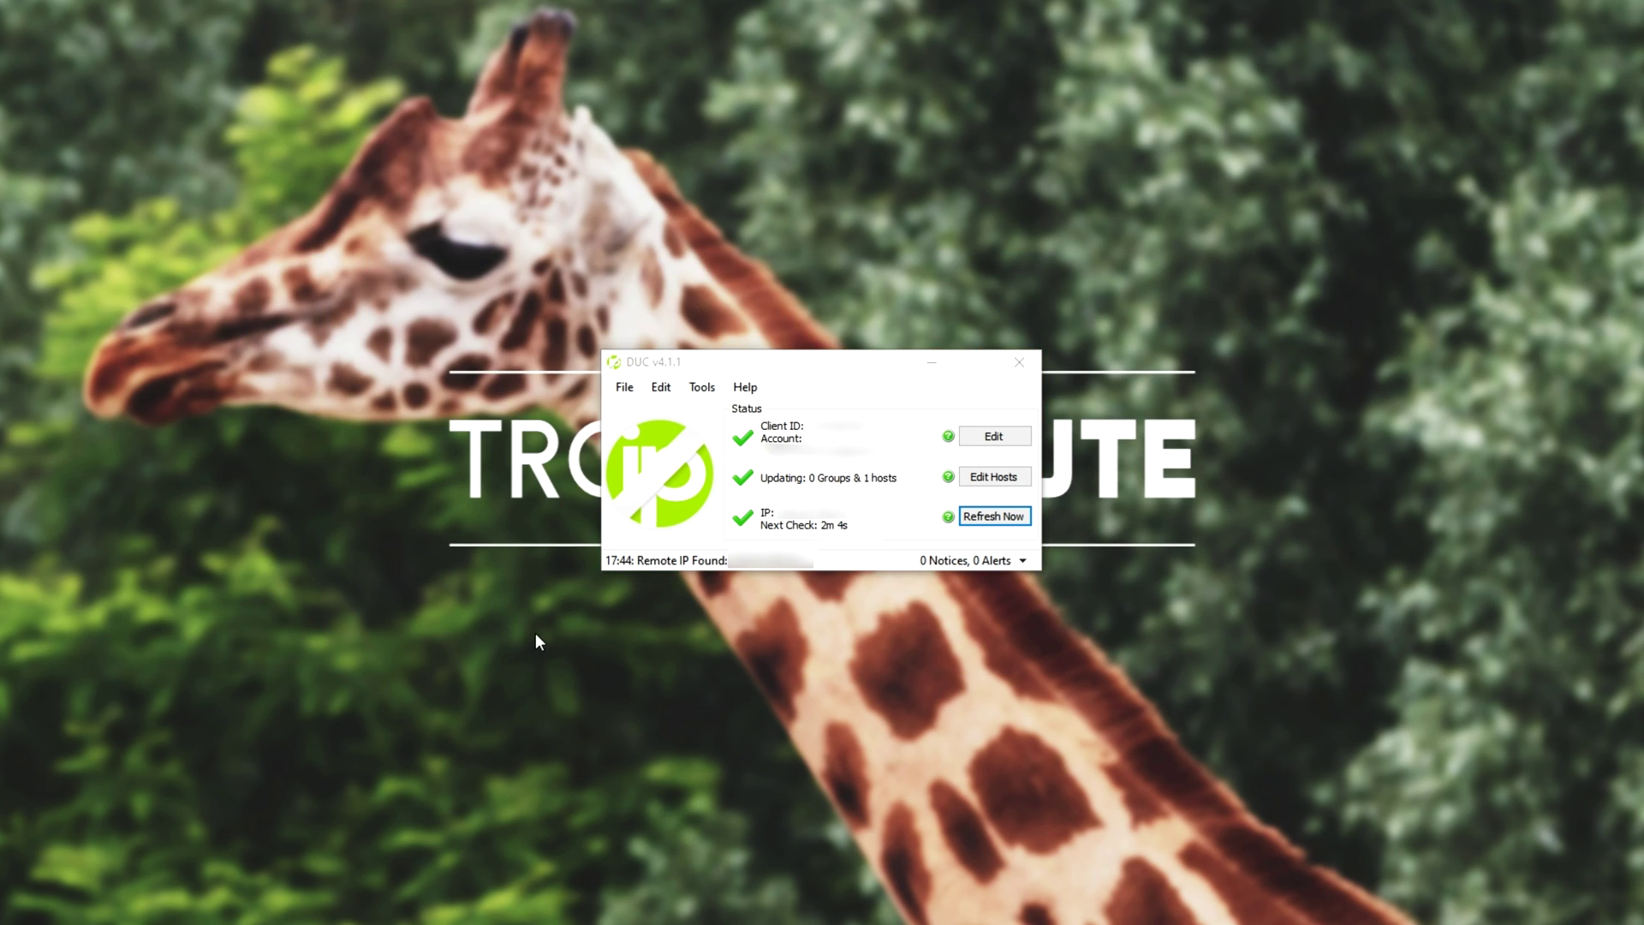